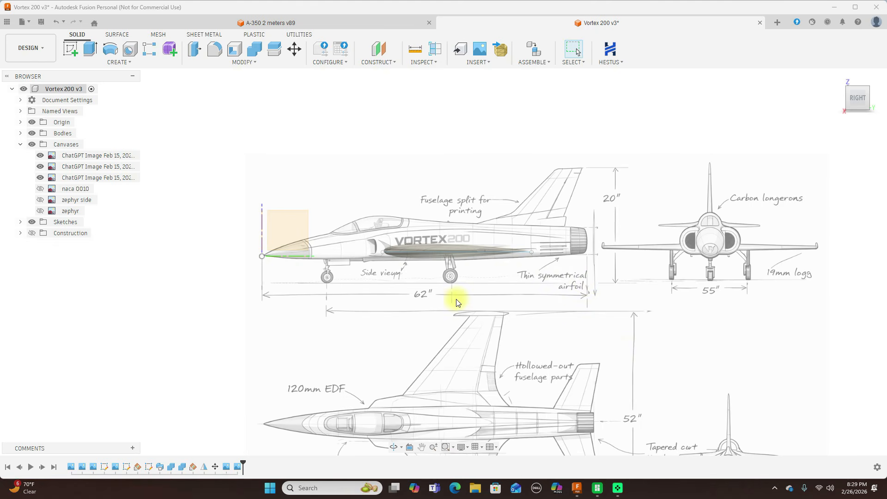
{"action": "scroll", "coordinate": [447, 303], "scroll_direction": "up", "scroll_amount": 5}
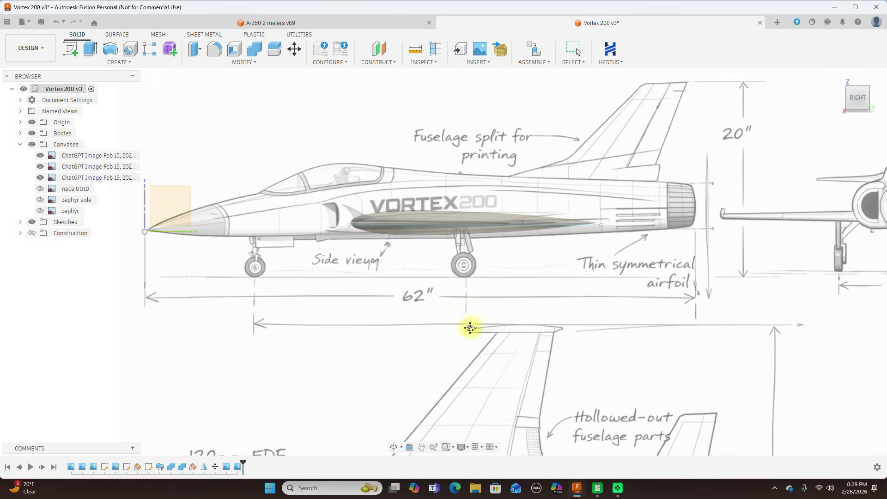
{"action": "scroll", "coordinate": [389, 229], "scroll_direction": "up", "scroll_amount": 2}
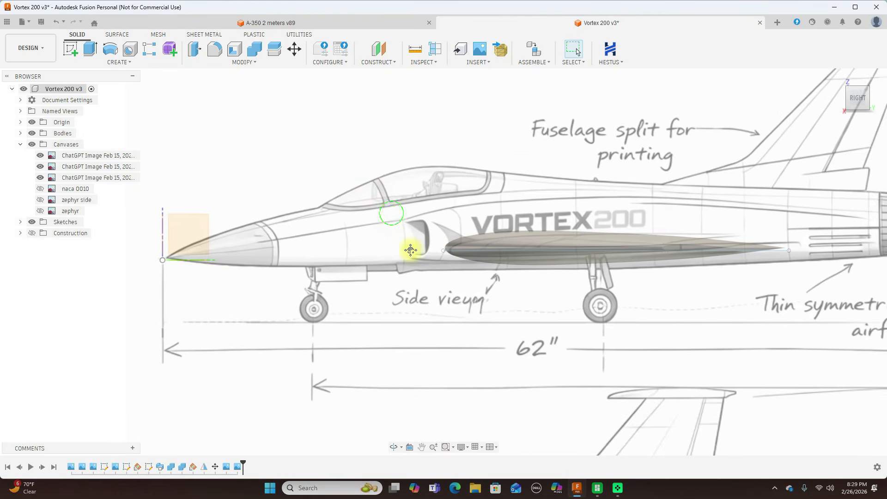
{"action": "middle_click_drag", "start_coordinate": [395, 219], "coordinate": [415, 258]}
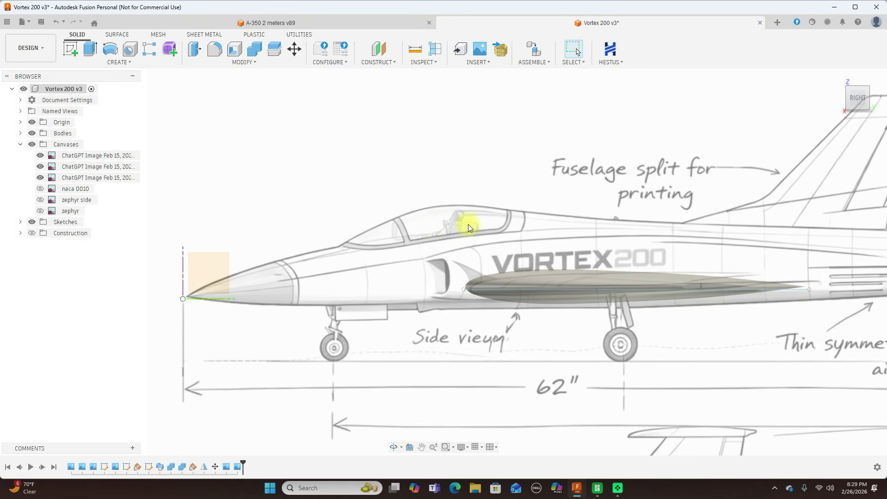
{"action": "scroll", "coordinate": [467, 224], "scroll_direction": "up", "scroll_amount": 1}
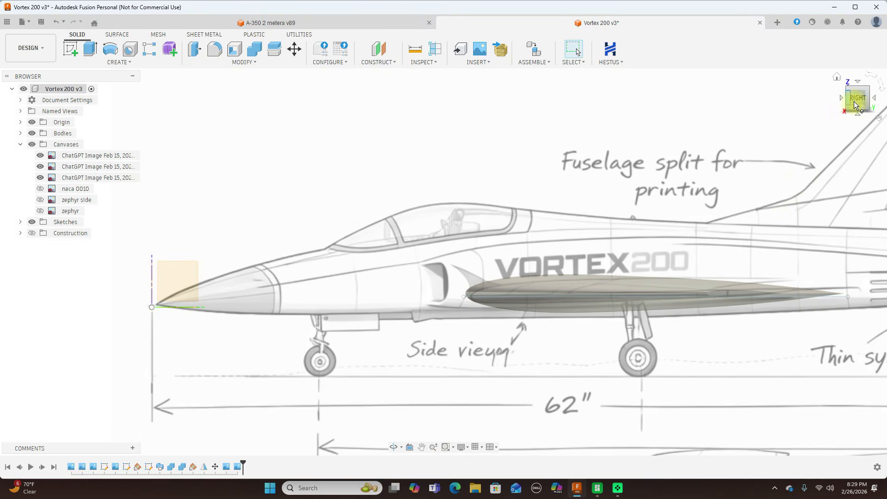
{"action": "scroll", "coordinate": [571, 171], "scroll_direction": "down", "scroll_amount": 1}
{"action": "scroll", "coordinate": [571, 171], "scroll_direction": "up", "scroll_amount": 2}
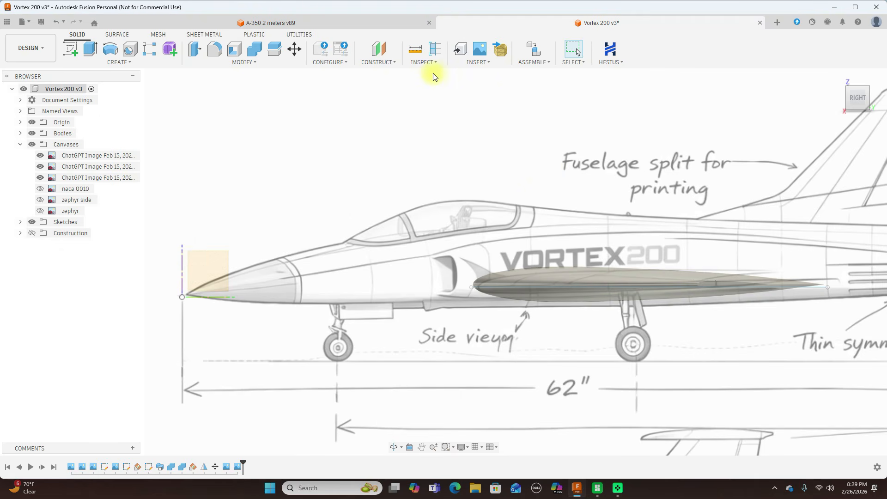
Create a construction plane offset 325 mm from the XZ plane toward the tail, with the construction geometry shown.
{"action": "left_click", "coordinate": [396, 64]}
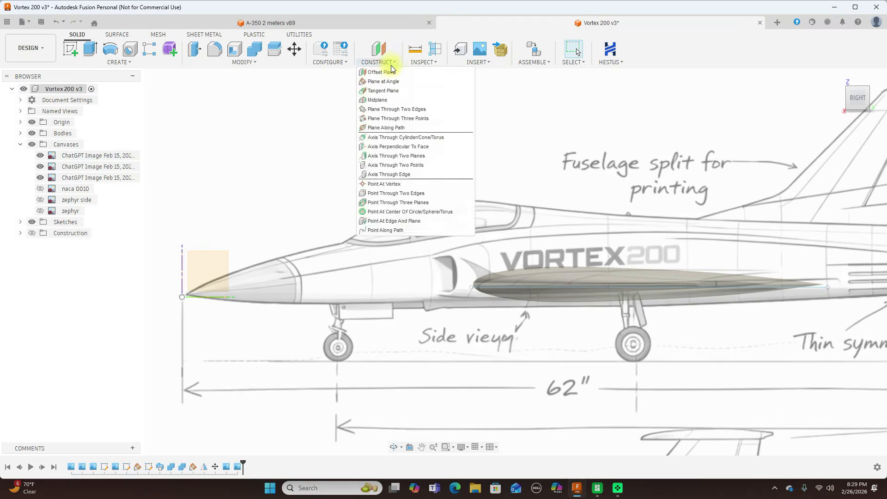
{"action": "left_click", "coordinate": [388, 74]}
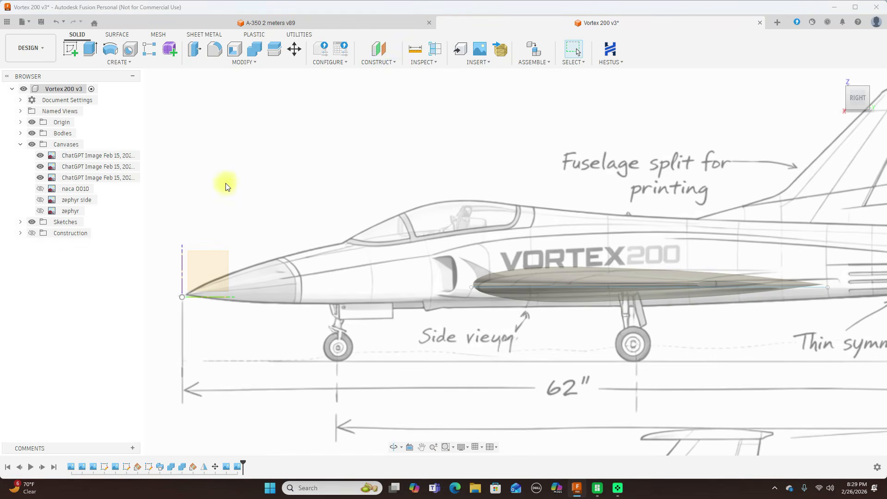
{"action": "left_click", "coordinate": [183, 263]}
{"action": "left_click_drag", "start_coordinate": [194, 289], "coordinate": [351, 290]}
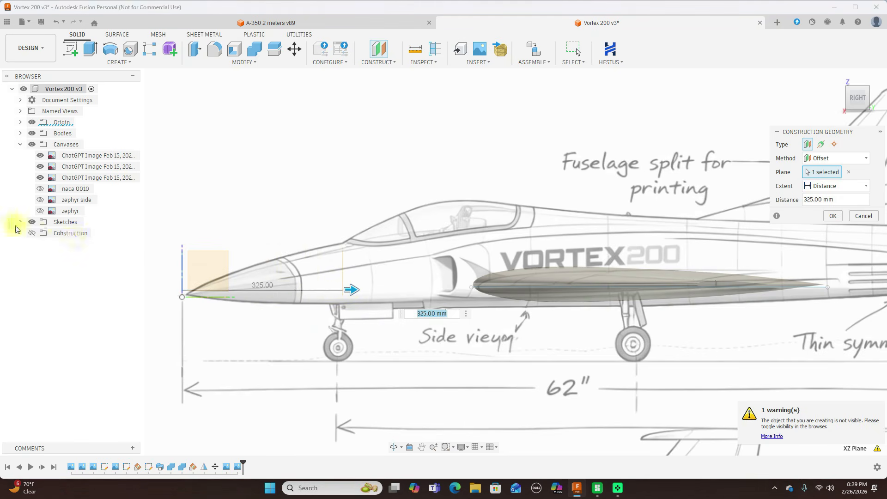
{"action": "left_click", "coordinate": [32, 234]}
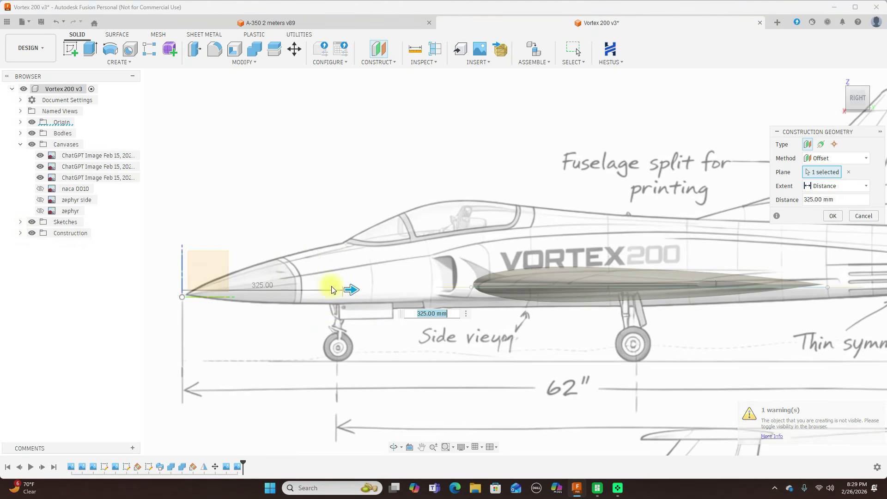
{"action": "scroll", "coordinate": [332, 284], "scroll_direction": "up", "scroll_amount": 2}
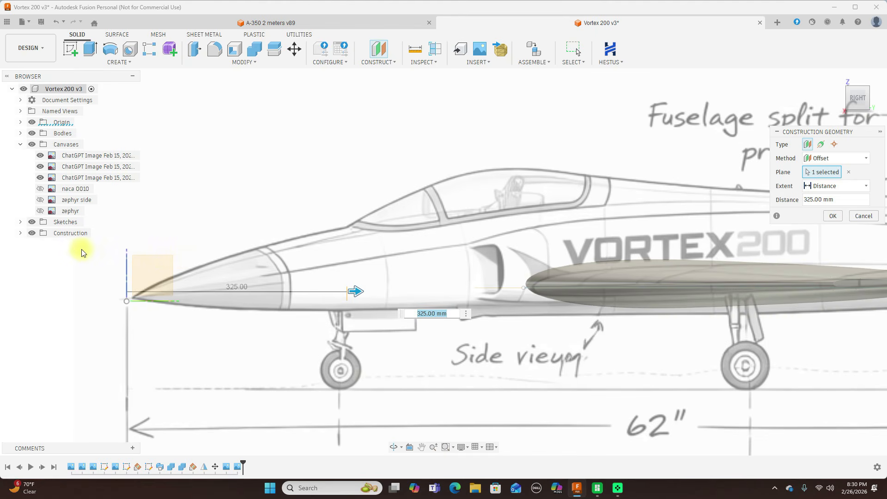
{"action": "left_click", "coordinate": [32, 233]}
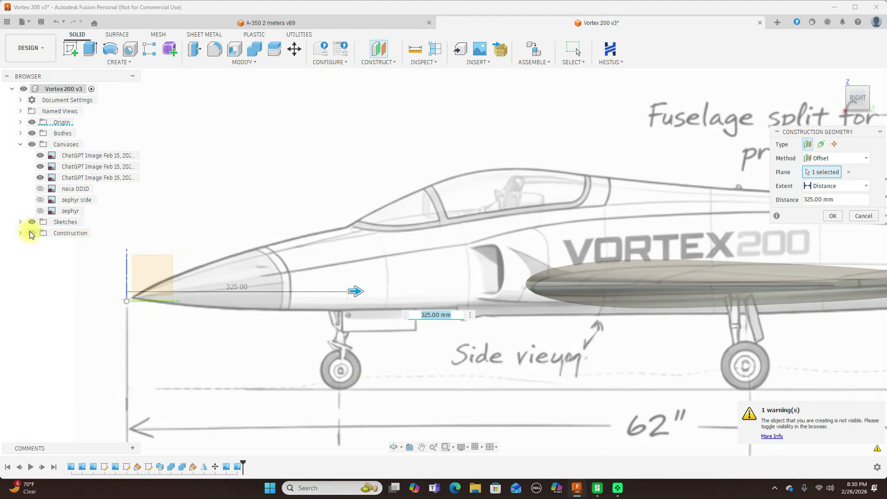
{"action": "left_click", "coordinate": [31, 234]}
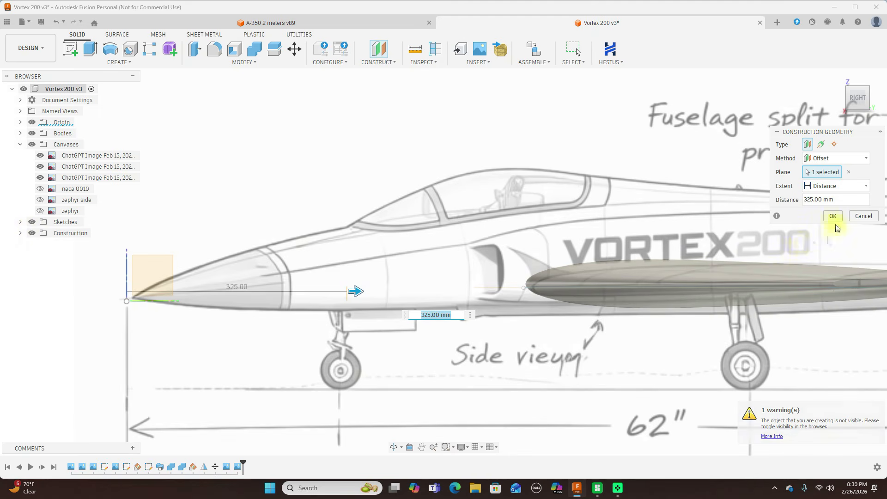
{"action": "left_click", "coordinate": [832, 217]}
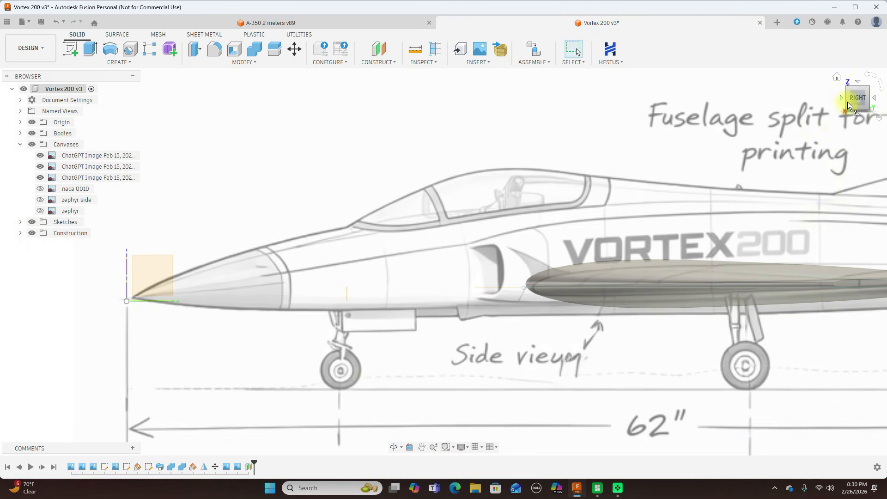
Start a form and draw a cylinder about 80 mm in diameter on the offset plane, centred over the canopy in the front view.
{"action": "left_click_drag", "start_coordinate": [851, 100], "coordinate": [878, 105]}
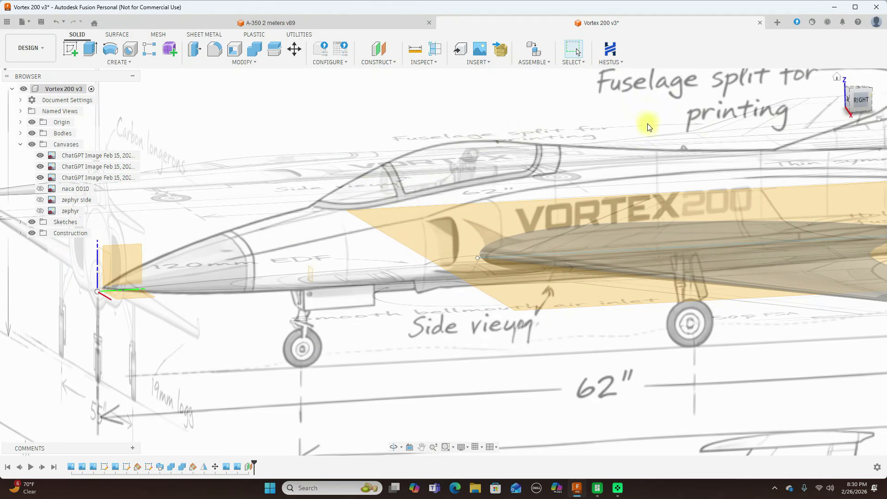
{"action": "scroll", "coordinate": [445, 193], "scroll_direction": "up", "scroll_amount": 3}
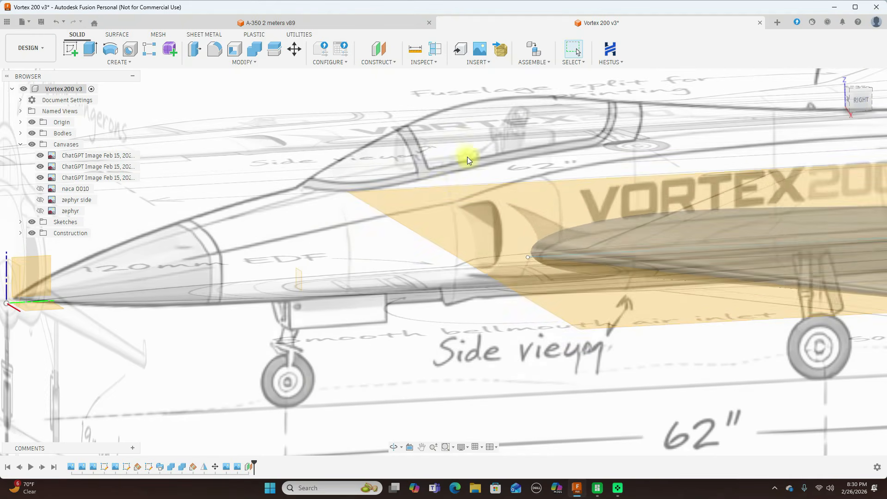
{"action": "scroll", "coordinate": [404, 267], "scroll_direction": "up", "scroll_amount": 3}
{"action": "middle_click_drag", "start_coordinate": [401, 253], "coordinate": [445, 255]}
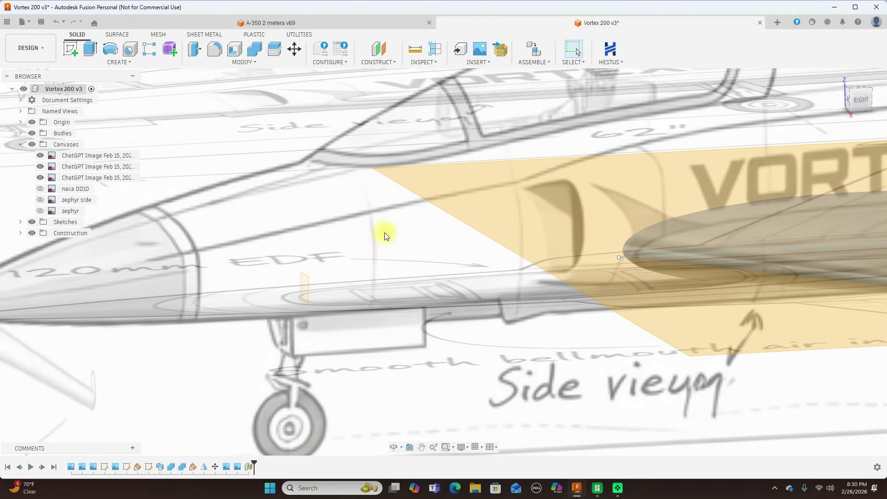
{"action": "left_click", "coordinate": [170, 50]}
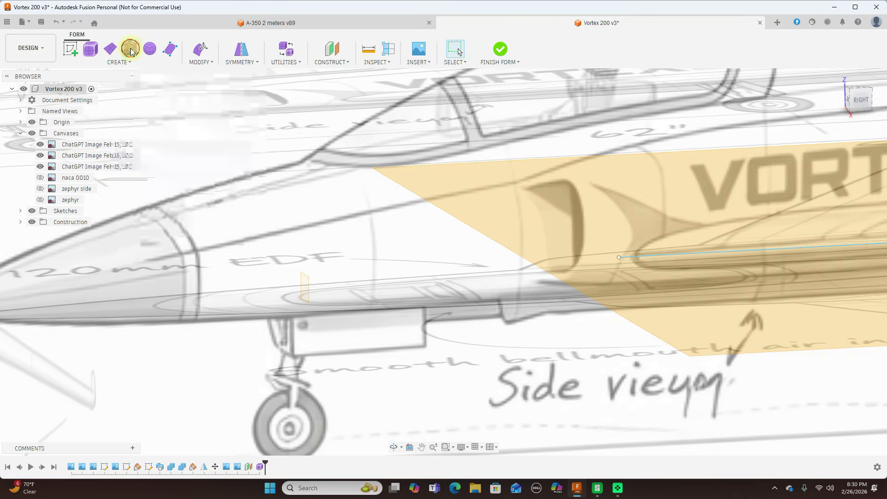
{"action": "left_click", "coordinate": [131, 50]}
{"action": "scroll", "coordinate": [310, 254], "scroll_direction": "up", "scroll_amount": 5}
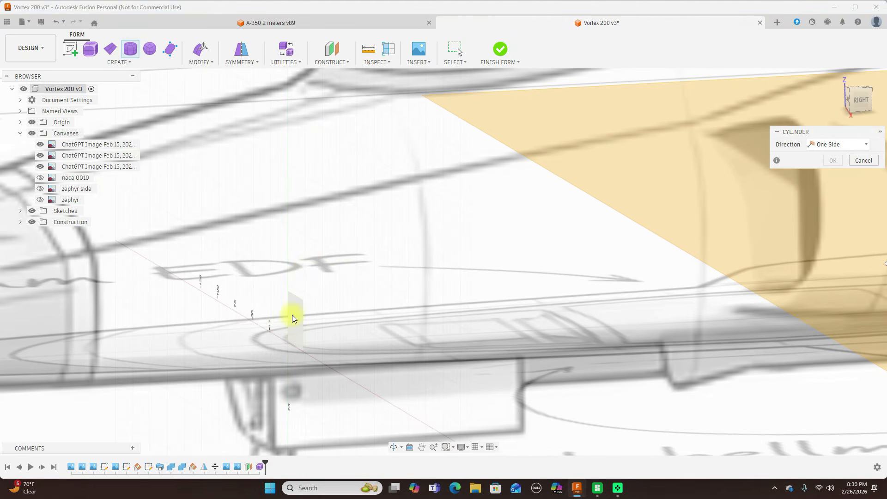
{"action": "left_click", "coordinate": [293, 318]}
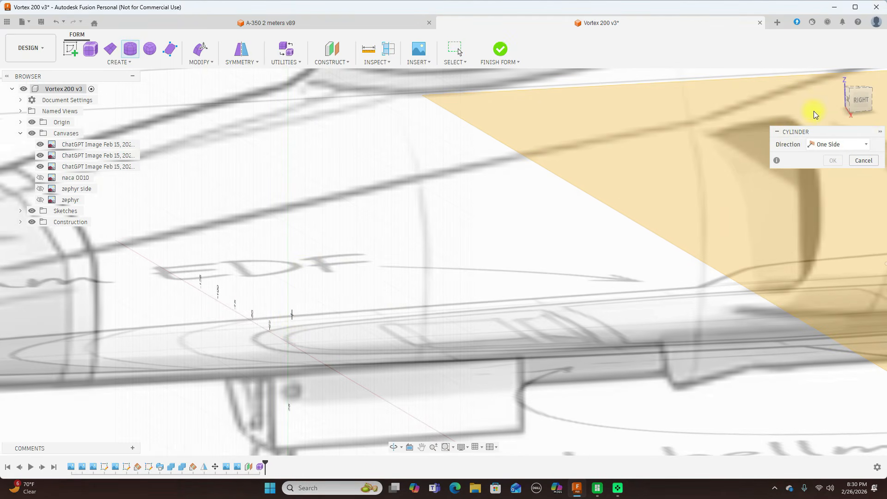
{"action": "left_click", "coordinate": [850, 101]}
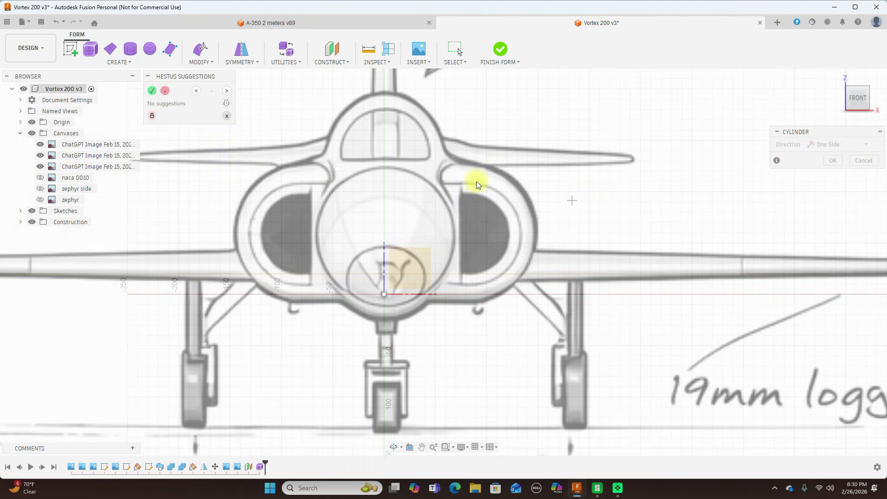
{"action": "left_click", "coordinate": [227, 116]}
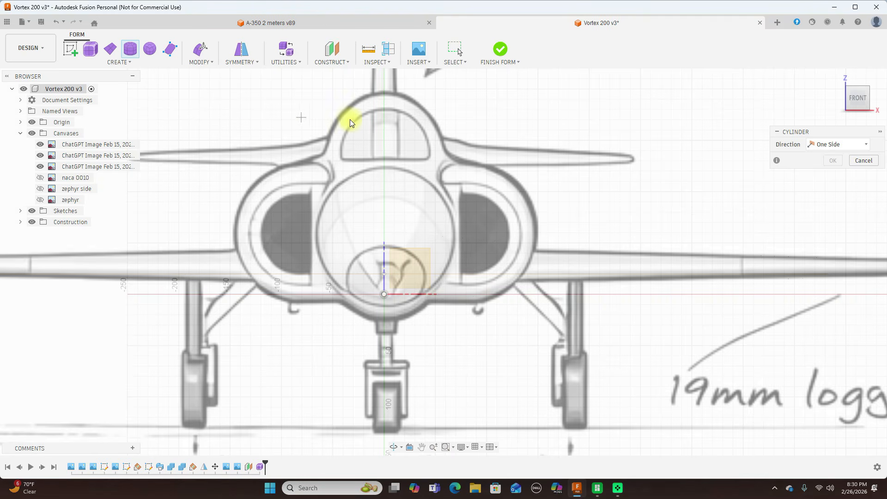
{"action": "scroll", "coordinate": [387, 130], "scroll_direction": "up", "scroll_amount": 1}
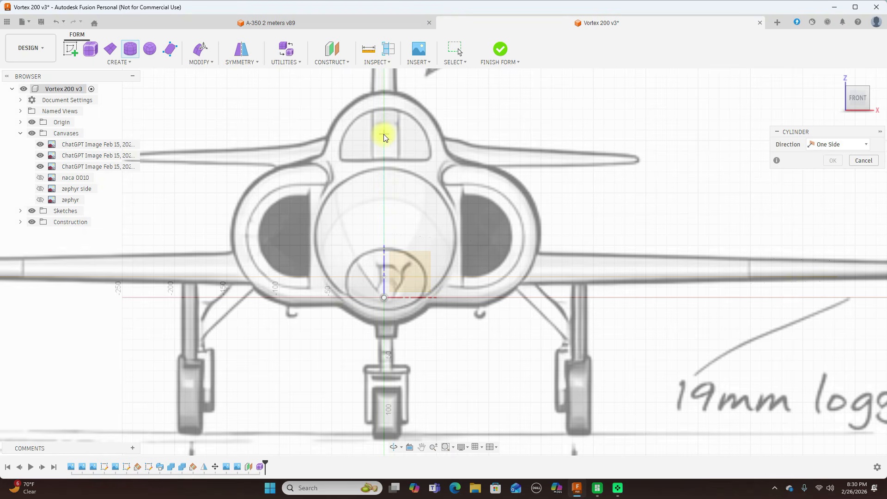
{"action": "left_click", "coordinate": [405, 173]}
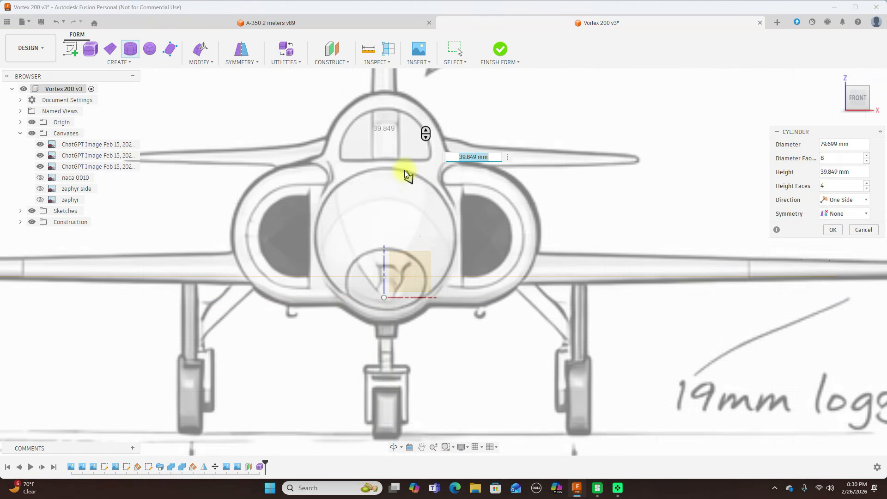
Extend the cylinder to a height of 400 mm along the canopy in the side view, with 6 height faces.
{"action": "key", "text": "ctrl+6"}
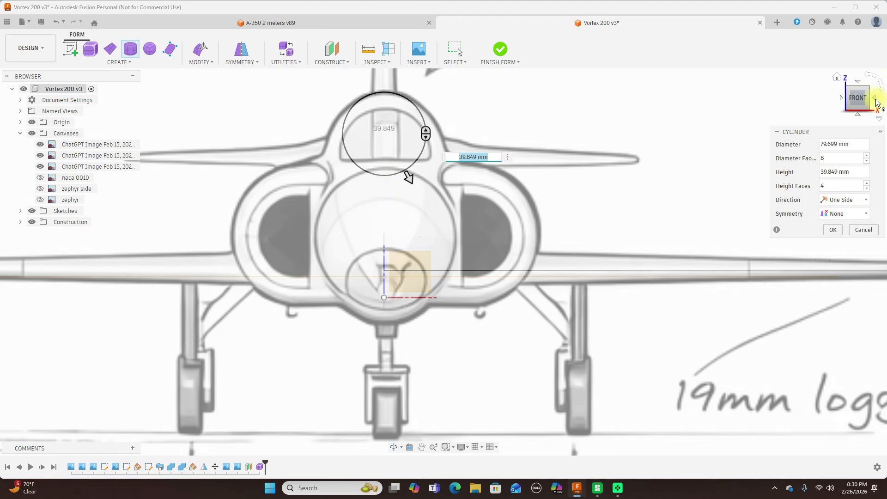
{"action": "left_click", "coordinate": [878, 99]}
{"action": "scroll", "coordinate": [517, 196], "scroll_direction": "down", "scroll_amount": 5}
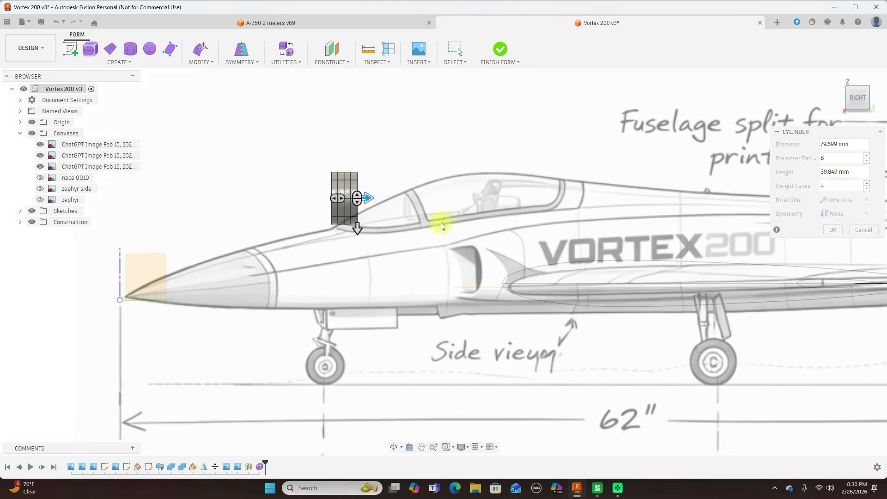
{"action": "left_click_drag", "start_coordinate": [367, 197], "coordinate": [597, 201]}
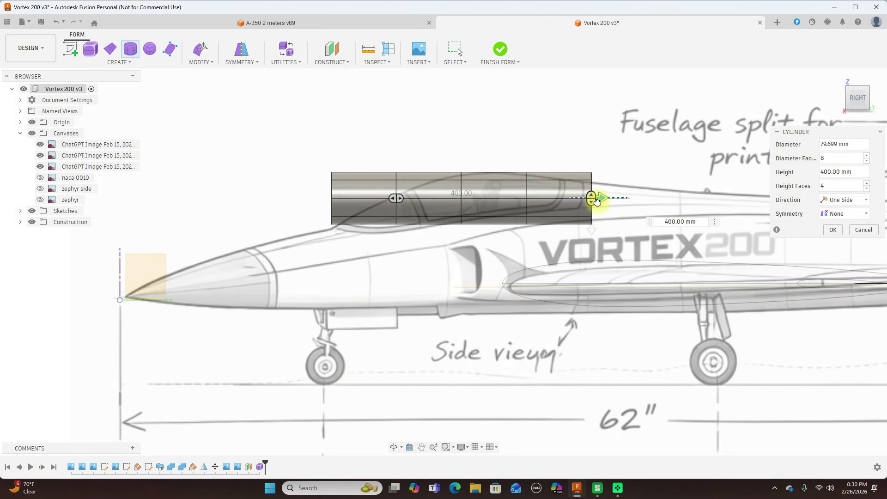
{"action": "left_click_drag", "start_coordinate": [398, 198], "coordinate": [418, 197]}
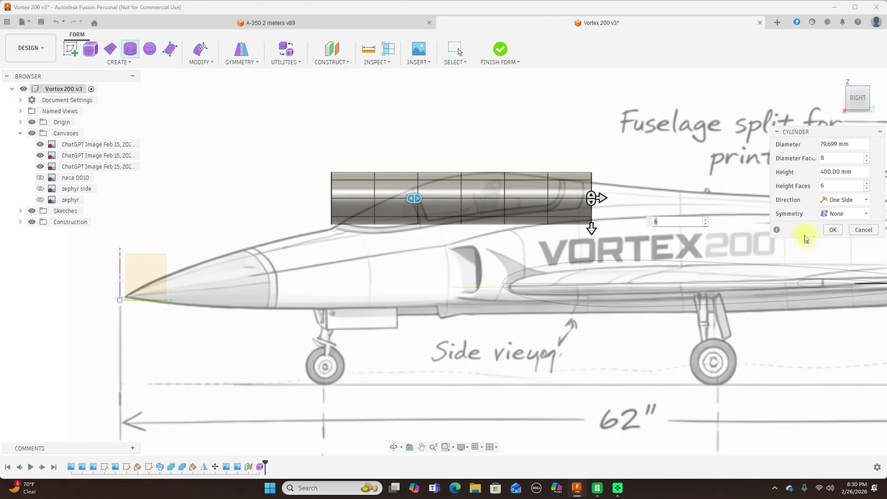
{"action": "left_click", "coordinate": [832, 230]}
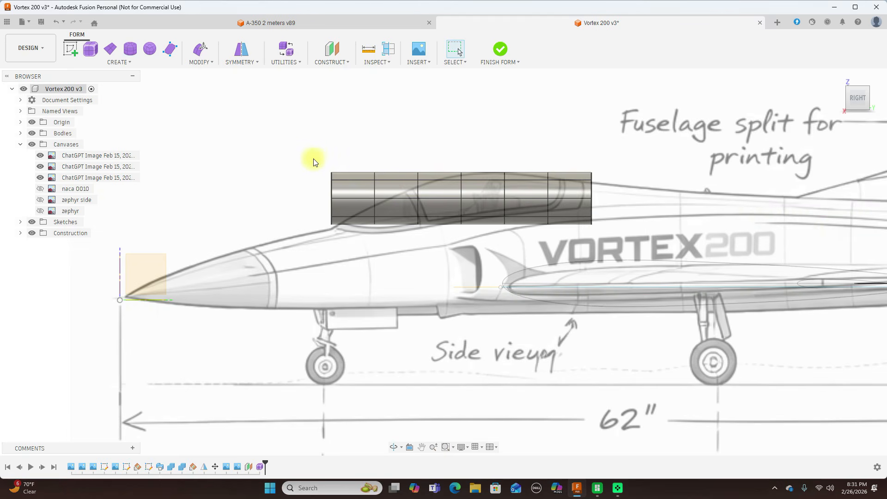
Use Edit Form to move the cylinder's front three edge loops down so they follow the windshield slope in the side view.
{"action": "double_click", "coordinate": [336, 201]}
{"action": "right_click", "coordinate": [333, 133]}
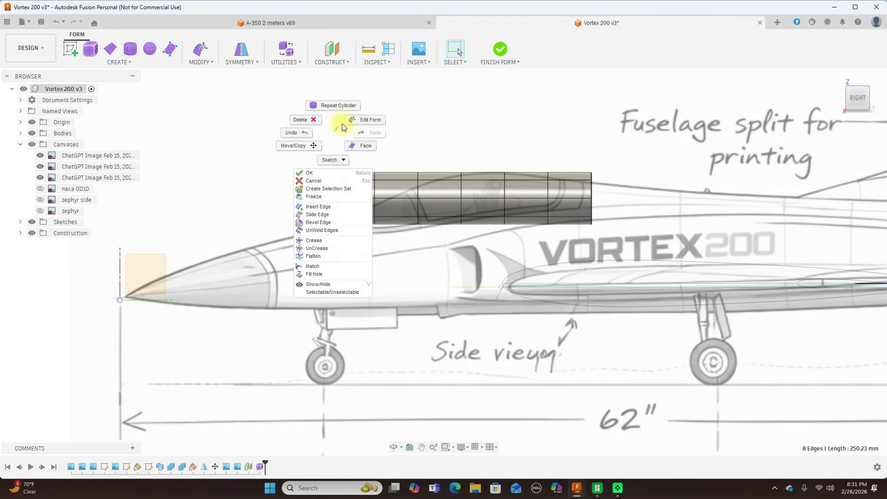
{"action": "left_click", "coordinate": [361, 122]}
{"action": "left_click_drag", "start_coordinate": [337, 187], "coordinate": [330, 245]}
{"action": "left_click_drag", "start_coordinate": [353, 160], "coordinate": [388, 269]}
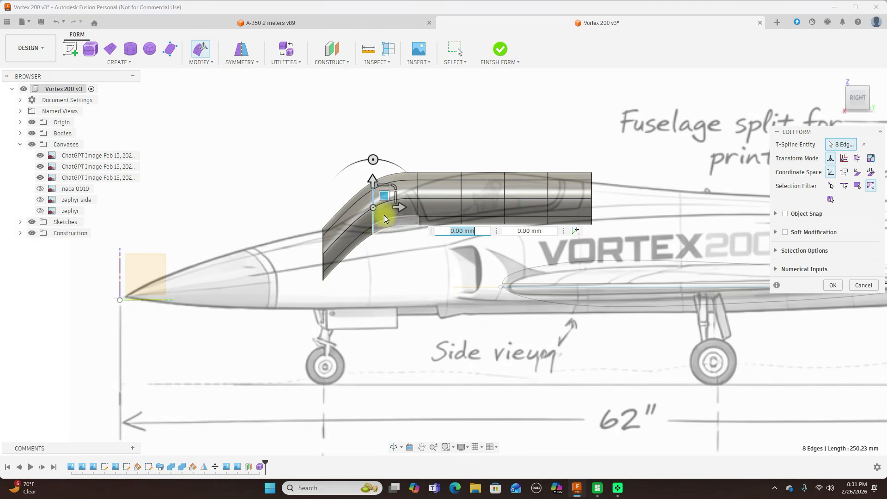
{"action": "left_click_drag", "start_coordinate": [386, 194], "coordinate": [392, 224]}
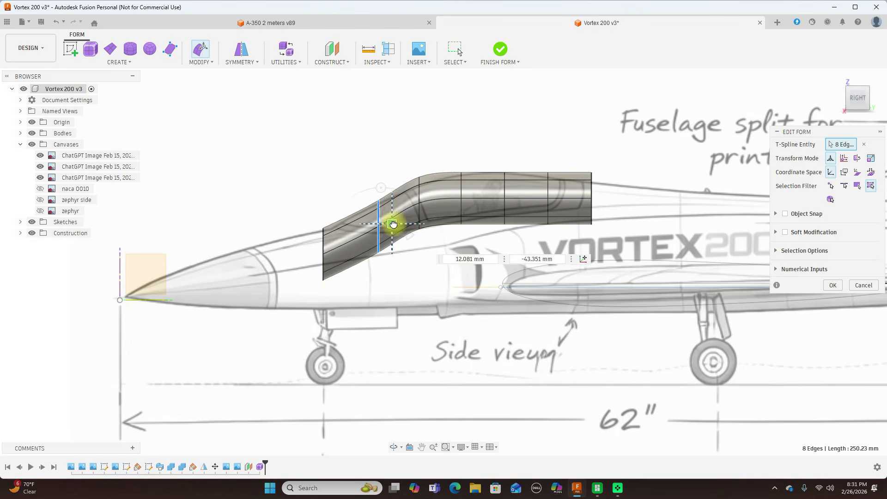
{"action": "left_click_drag", "start_coordinate": [410, 154], "coordinate": [423, 259]}
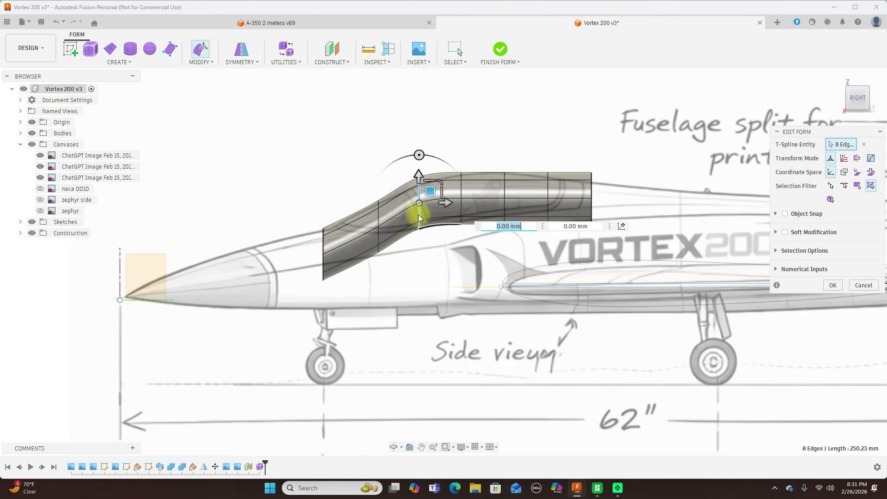
{"action": "left_click_drag", "start_coordinate": [432, 193], "coordinate": [438, 203]}
Lower the cylinder's rear end loop to the fuselage spine line and the loop just ahead of it by about 7 mm.
{"action": "left_click_drag", "start_coordinate": [575, 159], "coordinate": [611, 245]}
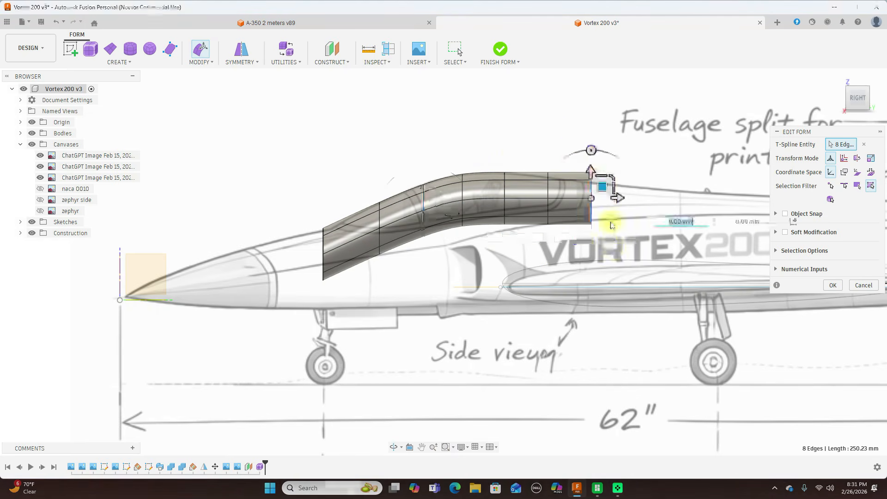
{"action": "left_click_drag", "start_coordinate": [600, 188], "coordinate": [606, 199]}
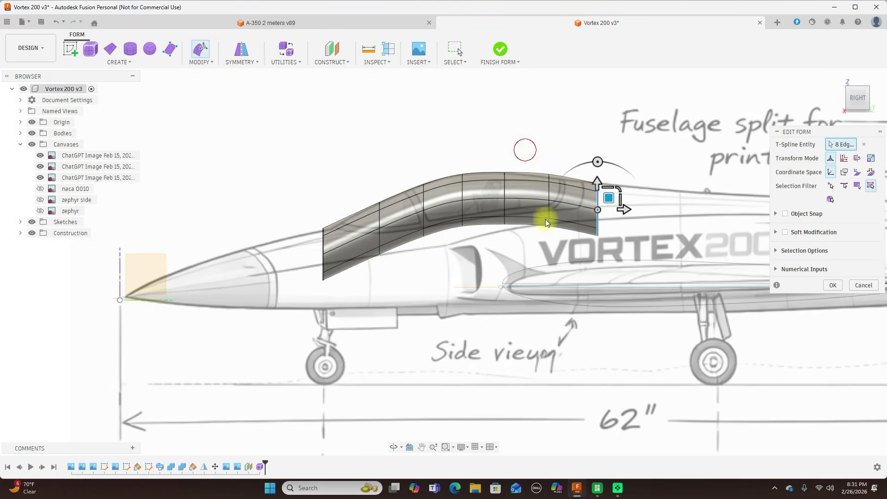
{"action": "left_click", "coordinate": [535, 147]}
{"action": "left_click_drag", "start_coordinate": [534, 140], "coordinate": [573, 253]}
{"action": "left_click", "coordinate": [559, 190]}
{"action": "left_click_drag", "start_coordinate": [560, 190], "coordinate": [561, 194]}
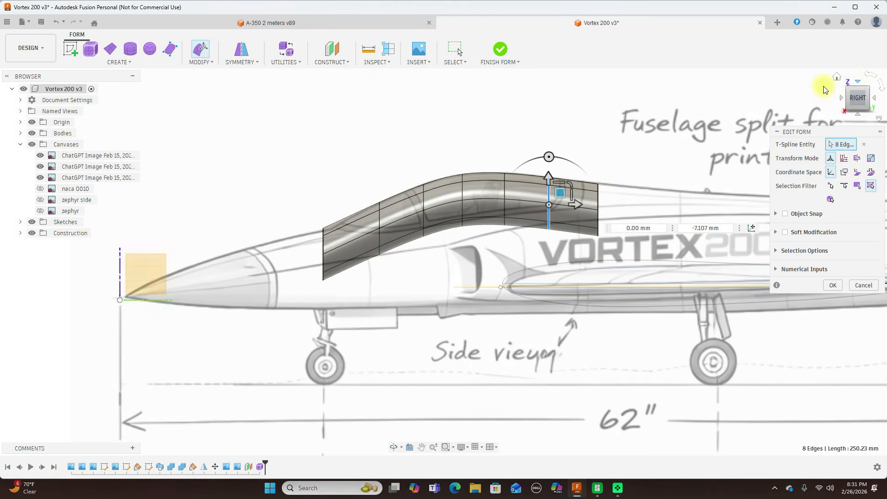
In the top view, scale the width of the cylinder's front three edge loops to the canopy outline: 0.73, 1.209 and 1.508 from front to rear.
{"action": "left_click", "coordinate": [857, 84]}
{"action": "scroll", "coordinate": [448, 197], "scroll_direction": "up", "scroll_amount": 3}
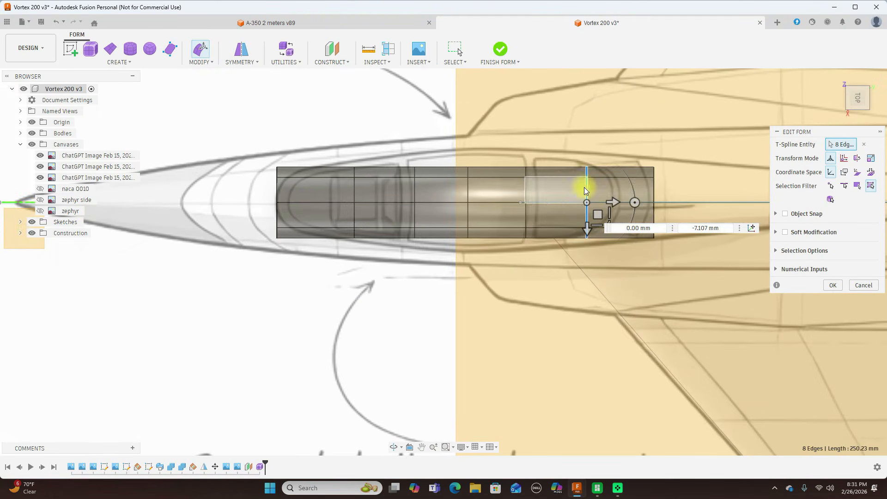
{"action": "left_click", "coordinate": [289, 269]}
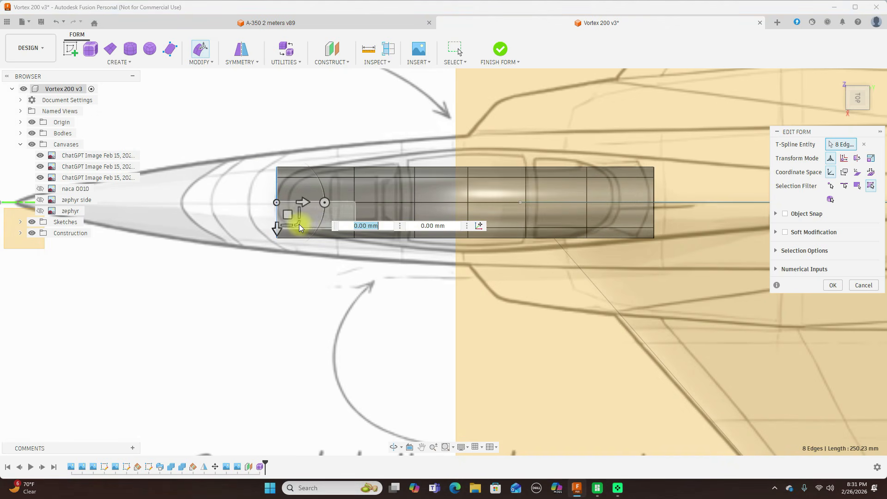
{"action": "left_click_drag", "start_coordinate": [296, 224], "coordinate": [338, 183]}
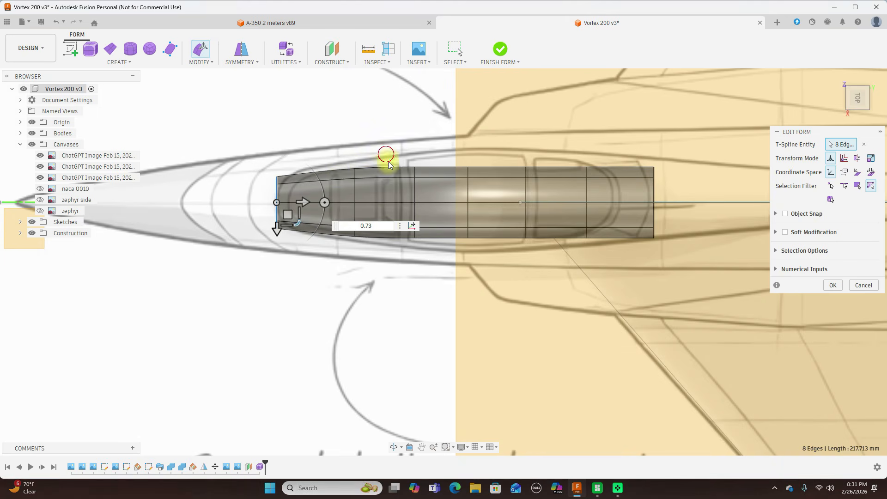
{"action": "left_click", "coordinate": [430, 263]}
{"action": "mouse_move", "coordinate": [430, 223]}
{"action": "left_mouse_down"}
{"action": "mouse_move", "coordinate": [439, 220]}
{"action": "mouse_move", "coordinate": [443, 231]}
{"action": "mouse_move", "coordinate": [425, 220]}
{"action": "left_mouse_up"}
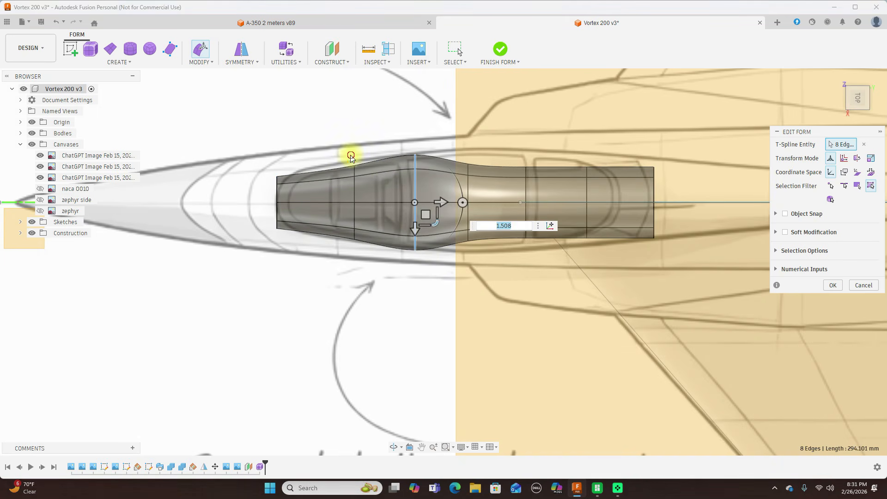
{"action": "left_click", "coordinate": [368, 249]}
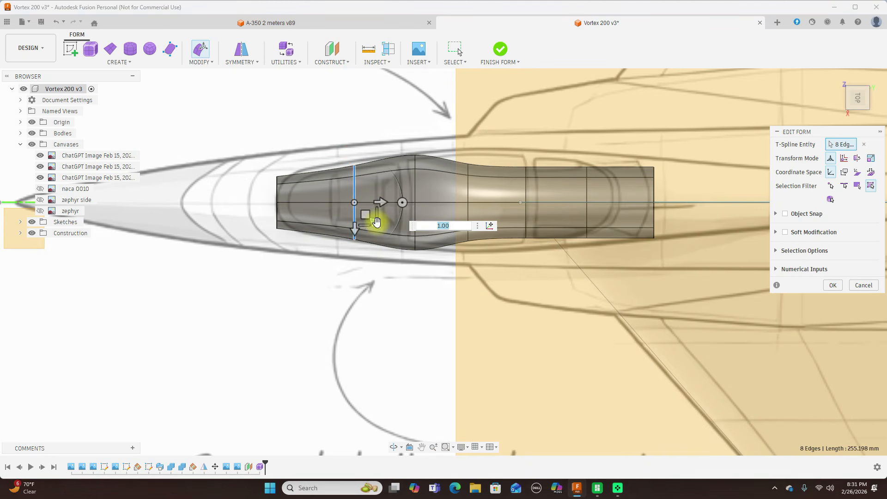
{"action": "left_click_drag", "start_coordinate": [376, 225], "coordinate": [440, 218]}
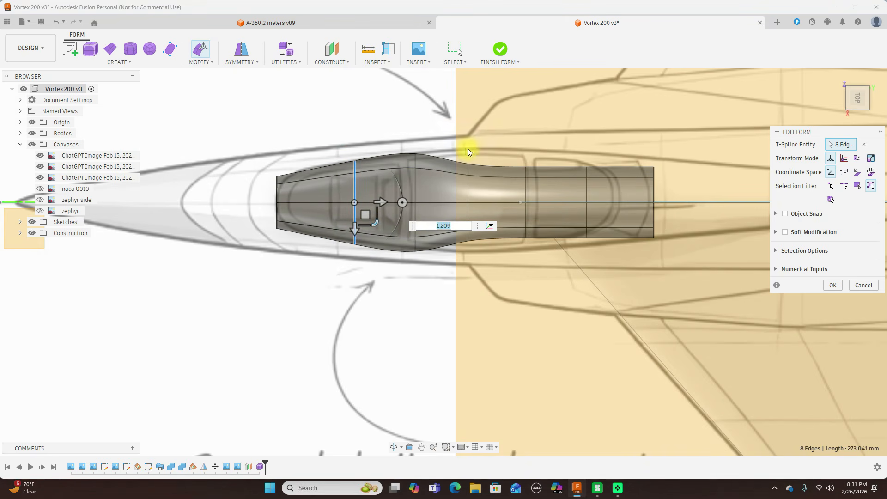
Scale the width of the three loops ahead of the rear end to the outline: 1.46, 1.411 and, for the rearmost, 1.554 followed by 0.806.
{"action": "left_click", "coordinate": [474, 272]}
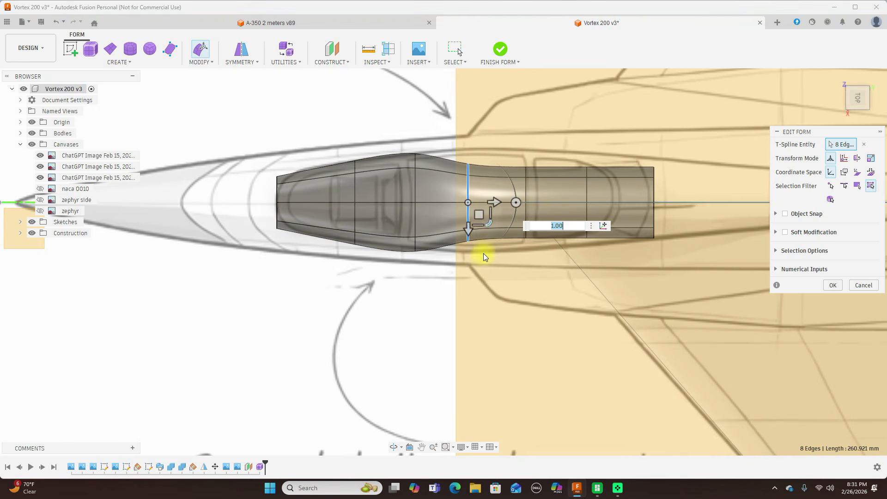
{"action": "left_click_drag", "start_coordinate": [488, 226], "coordinate": [495, 230]}
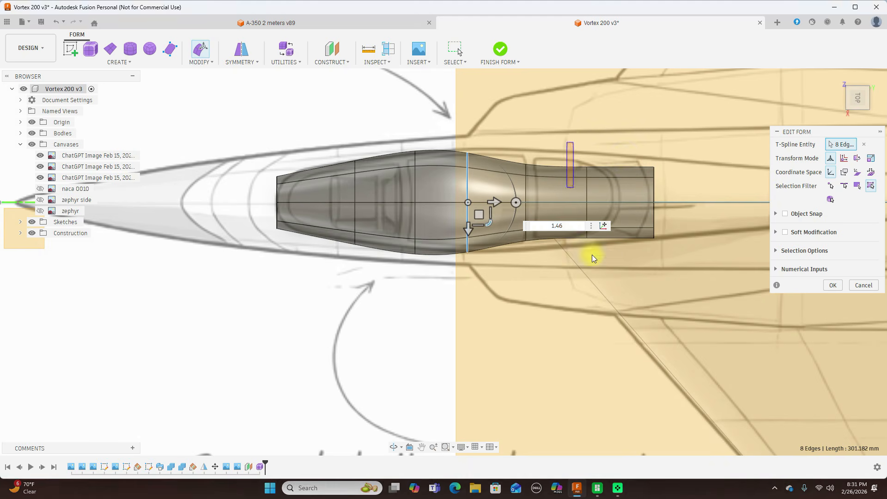
{"action": "left_click", "coordinate": [587, 234]}
{"action": "left_click_drag", "start_coordinate": [608, 222], "coordinate": [506, 147]}
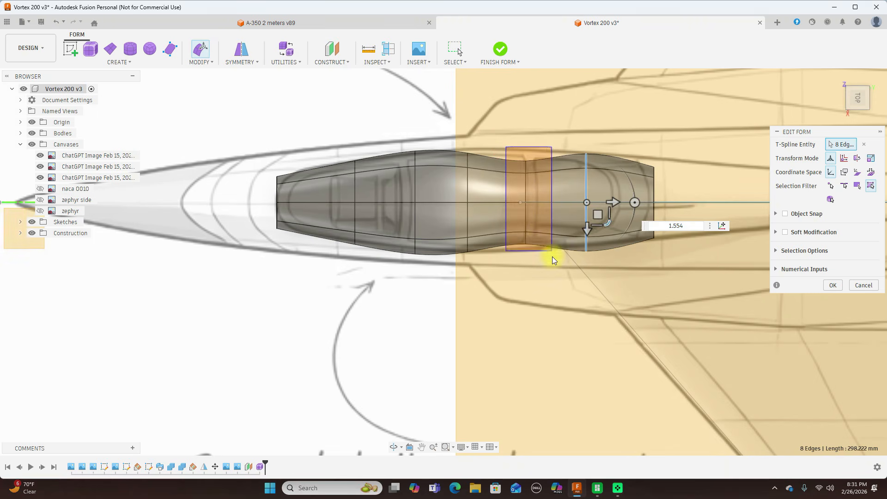
{"action": "left_click", "coordinate": [526, 247]}
{"action": "left_click_drag", "start_coordinate": [549, 230], "coordinate": [554, 231]}
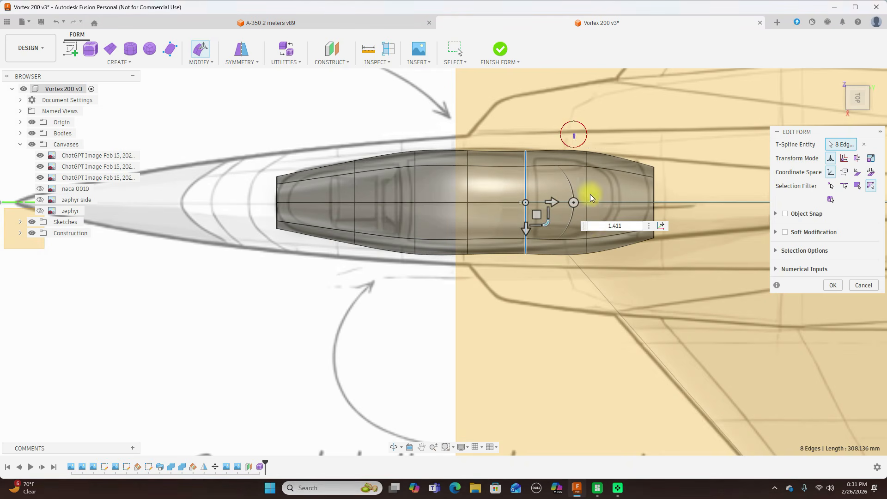
{"action": "left_click_drag", "start_coordinate": [574, 134], "coordinate": [606, 271]}
{"action": "left_click_drag", "start_coordinate": [607, 222], "coordinate": [605, 218]}
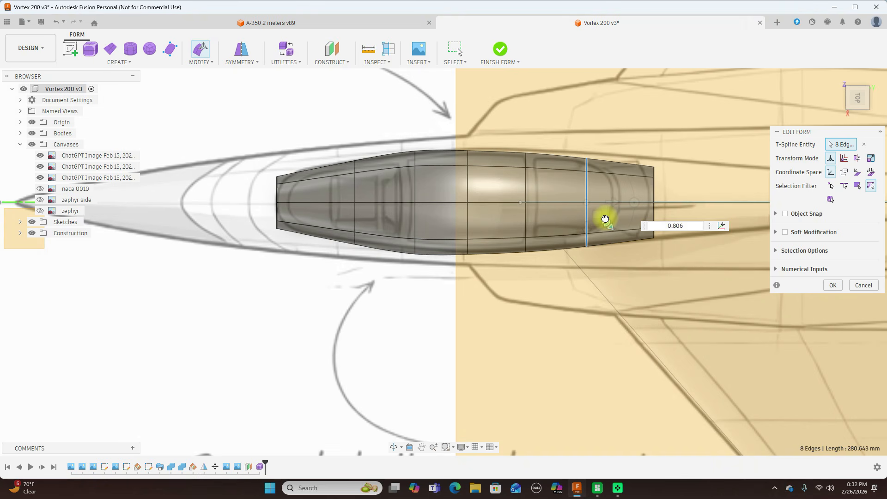
{"action": "left_click_drag", "start_coordinate": [606, 219], "coordinate": [606, 219]}
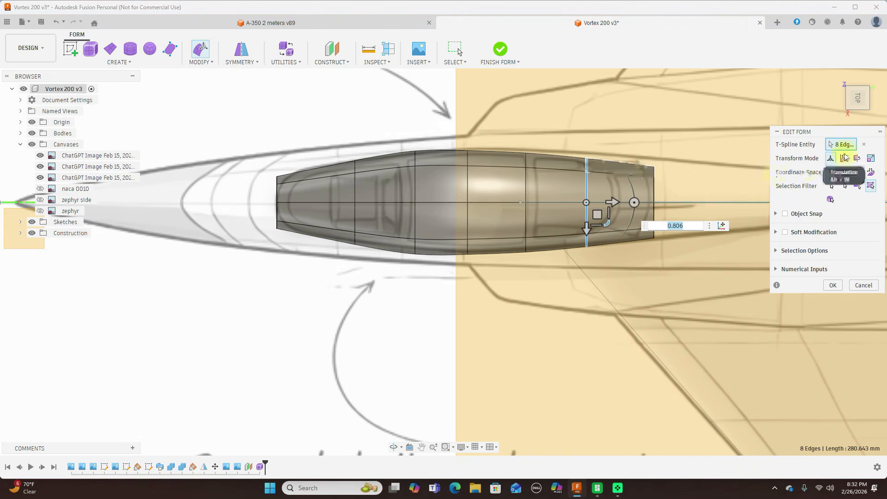
In the side view, pull the bottom vertices of loops three to six down, the fourth by about 48 mm and the sixth by about 26 mm.
{"action": "left_click", "coordinate": [857, 116]}
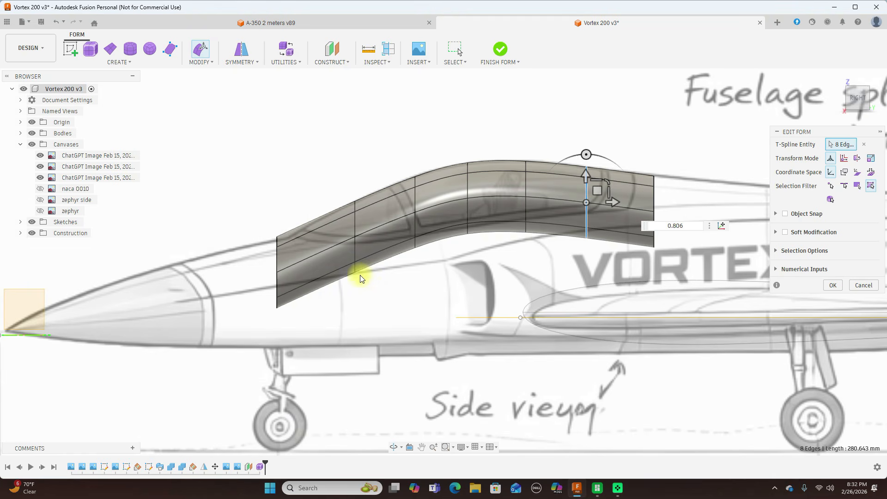
{"action": "left_click", "coordinate": [415, 249]}
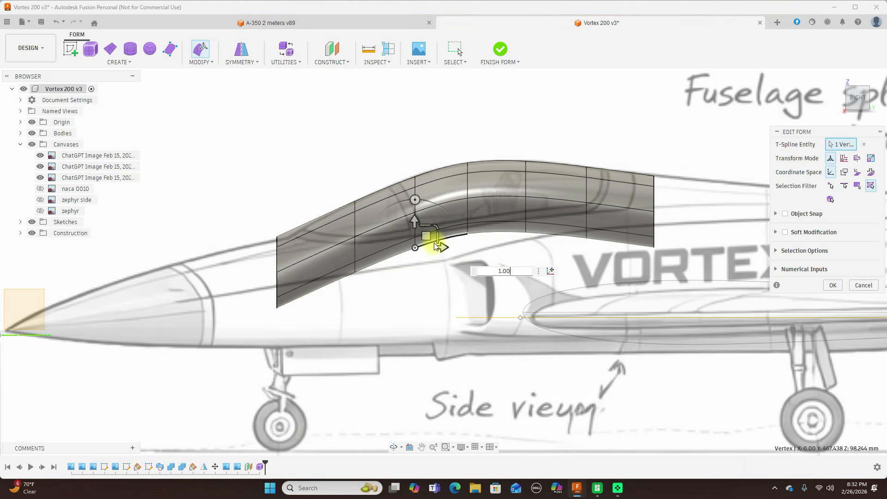
{"action": "left_click_drag", "start_coordinate": [424, 235], "coordinate": [425, 273]}
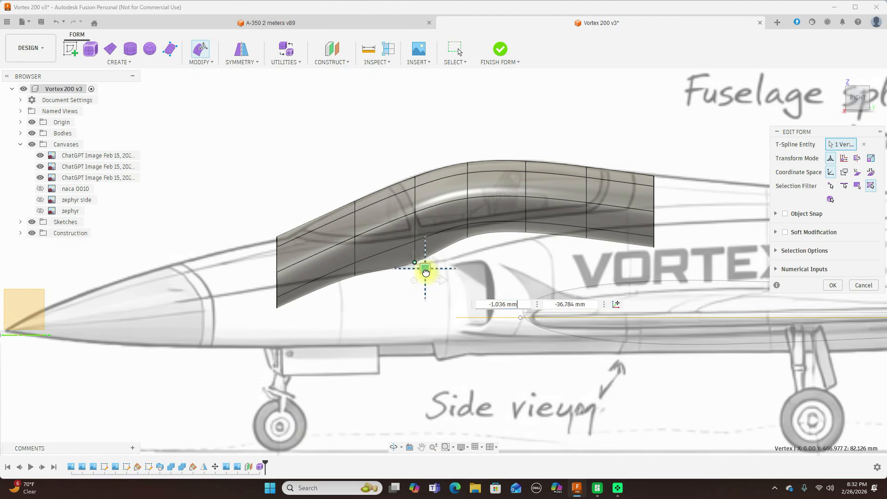
{"action": "left_click", "coordinate": [468, 238]}
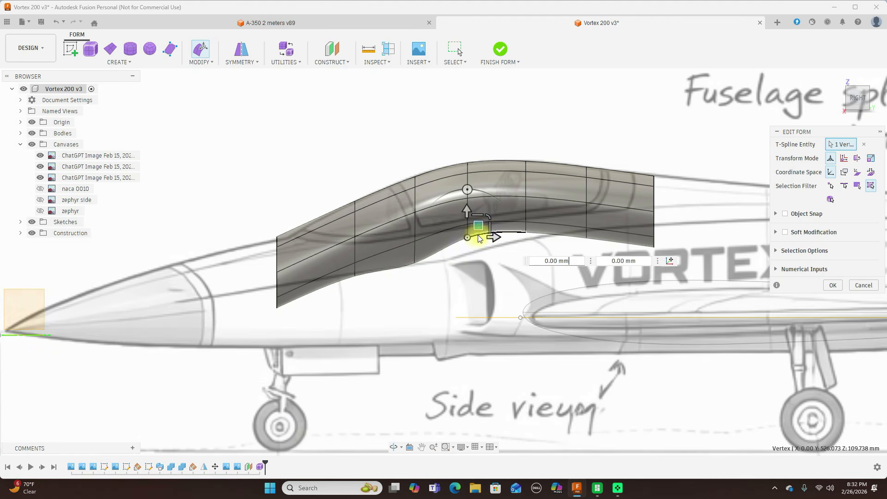
{"action": "left_click_drag", "start_coordinate": [477, 232], "coordinate": [482, 274]}
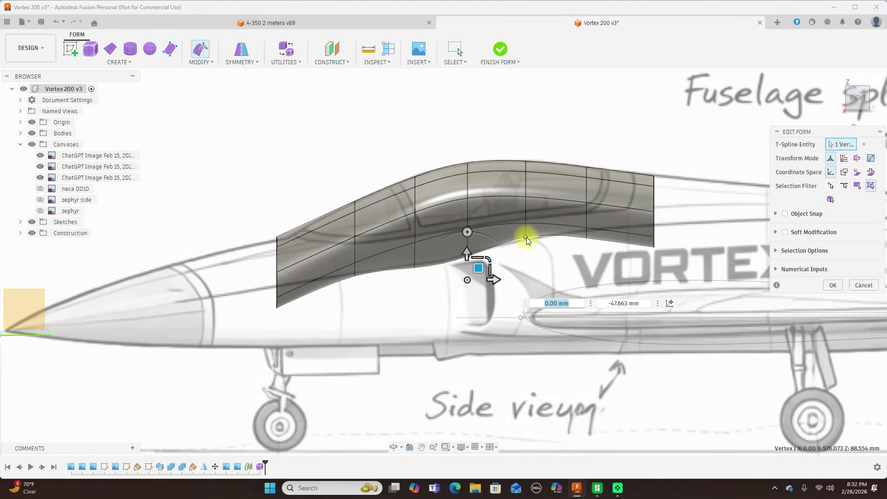
{"action": "left_click", "coordinate": [527, 239]}
{"action": "left_click_drag", "start_coordinate": [539, 231], "coordinate": [543, 253]}
{"action": "left_click", "coordinate": [587, 241]}
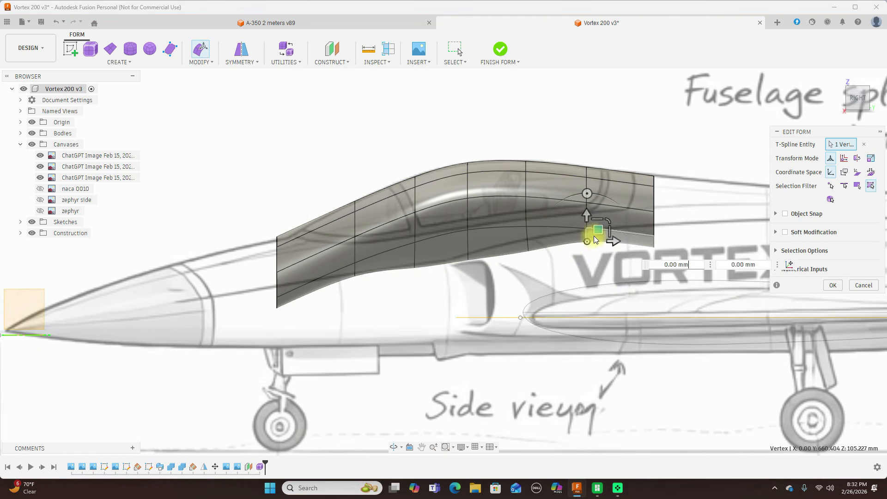
{"action": "left_click_drag", "start_coordinate": [597, 231], "coordinate": [601, 254]}
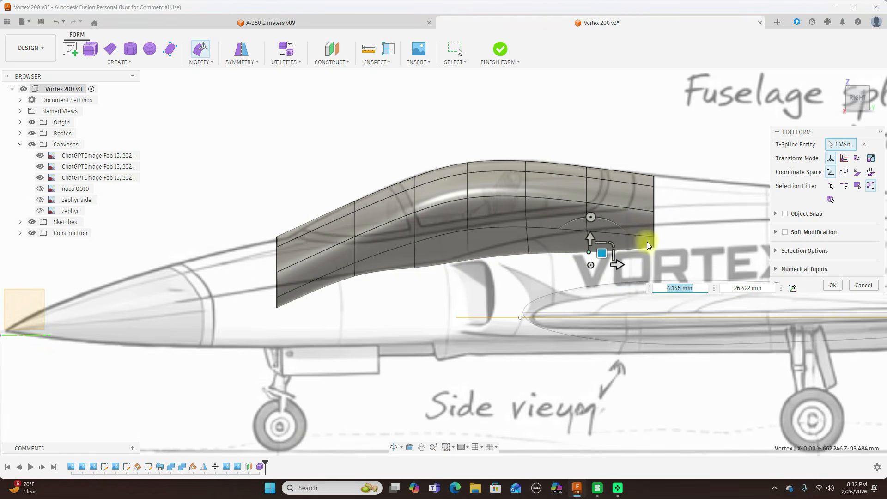
{"action": "left_click", "coordinate": [843, 100]}
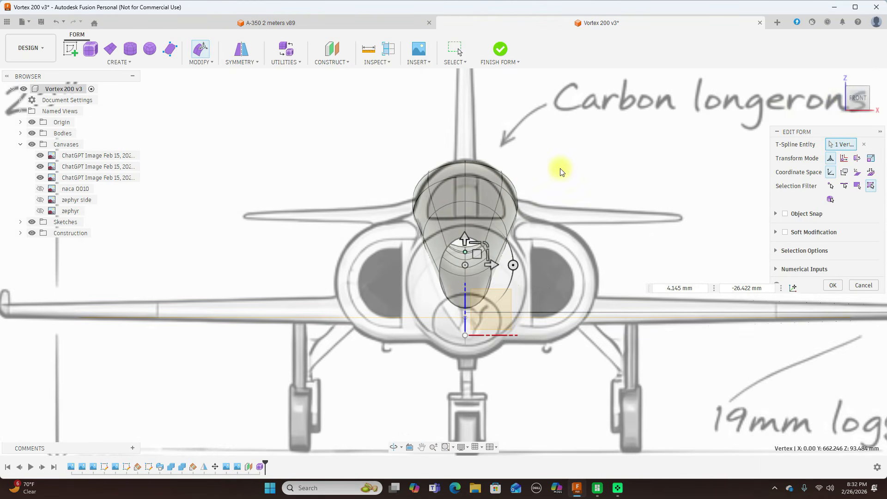
{"action": "scroll", "coordinate": [561, 168], "scroll_direction": "up", "scroll_amount": 2}
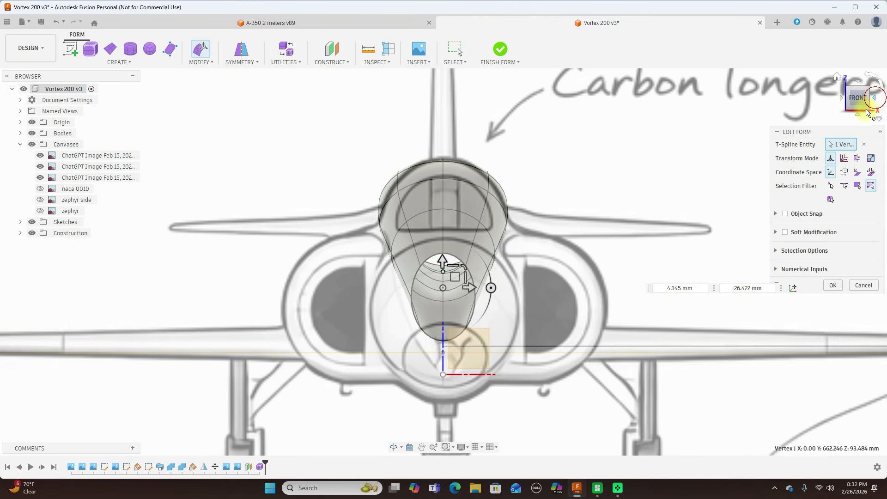
{"action": "left_click", "coordinate": [876, 99]}
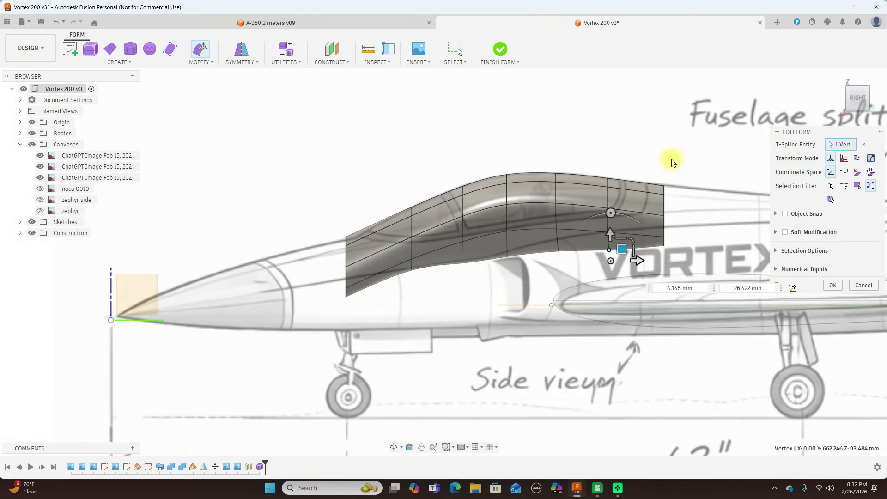
{"action": "scroll", "coordinate": [672, 162], "scroll_direction": "up", "scroll_amount": 1}
{"action": "scroll", "coordinate": [673, 162], "scroll_direction": "up", "scroll_amount": 1}
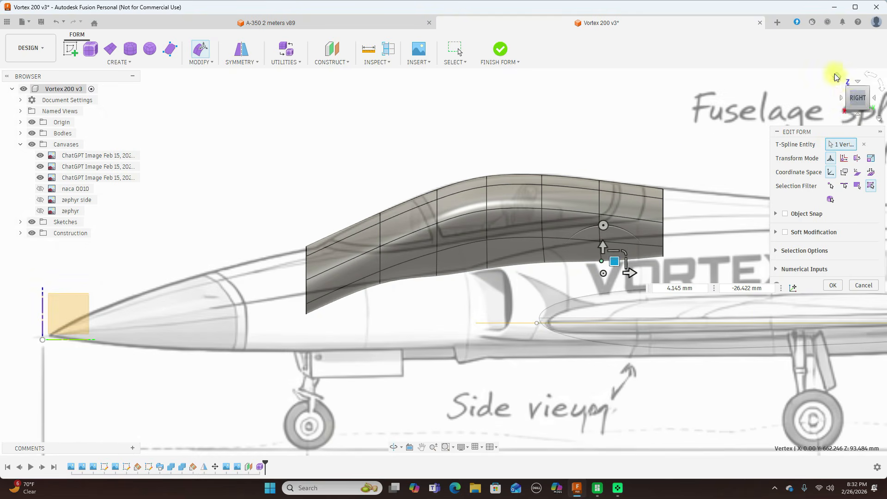
{"action": "left_click", "coordinate": [476, 235]}
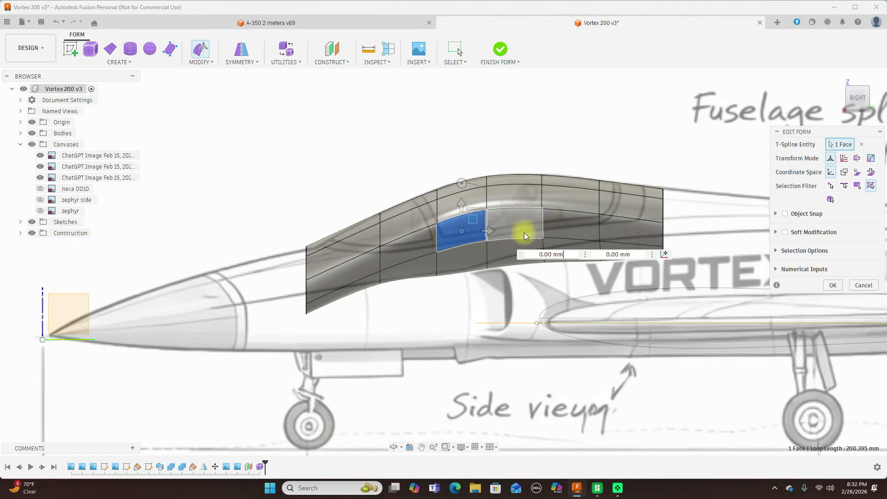
{"action": "left_click", "coordinate": [524, 228], "text": "shift"}
{"action": "left_click", "coordinate": [841, 98]}
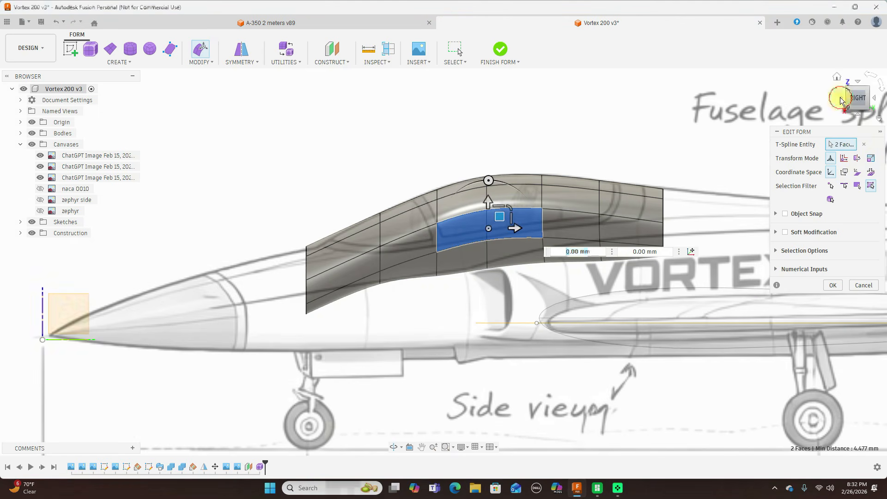
{"action": "left_click", "coordinate": [841, 98]}
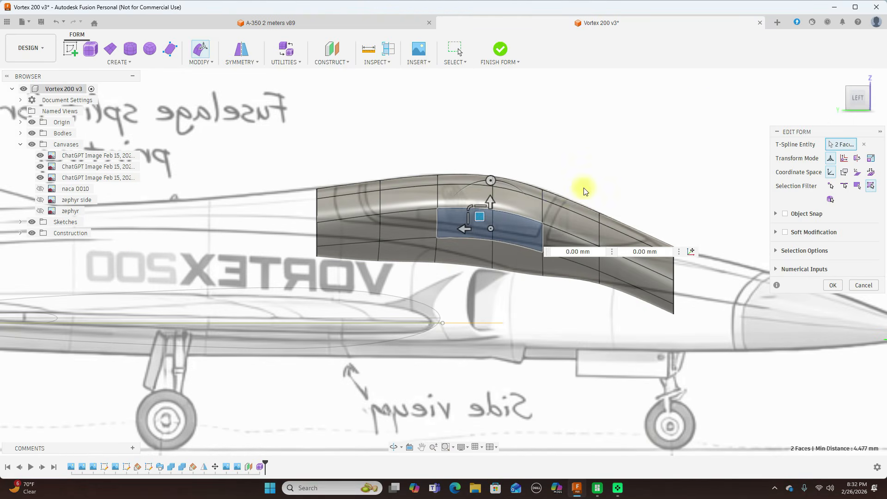
{"action": "left_click", "coordinate": [452, 216], "text": "shift"}
{"action": "left_click", "coordinate": [516, 225]}
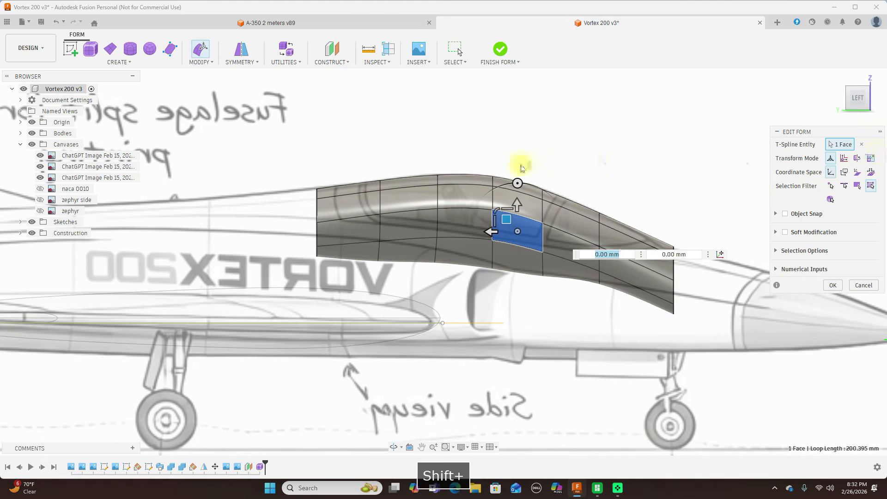
{"action": "left_click", "coordinate": [463, 229], "text": "shift"}
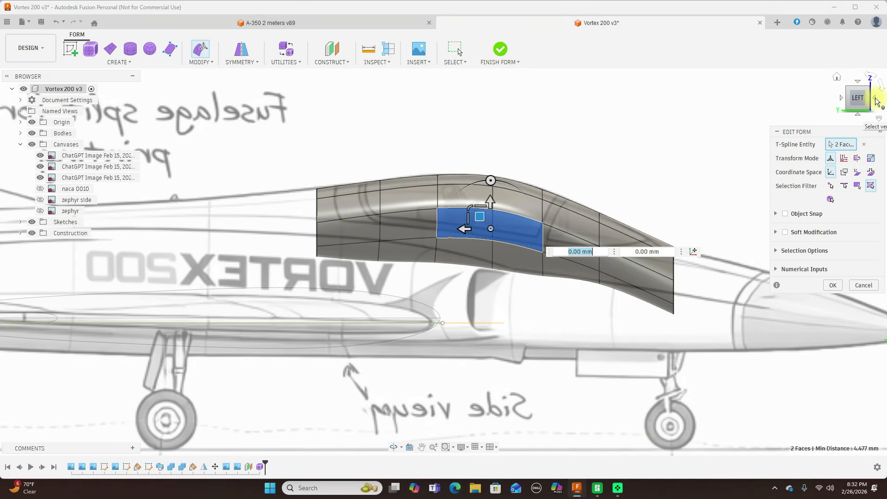
{"action": "left_click", "coordinate": [877, 101]}
{"action": "left_click", "coordinate": [877, 101]}
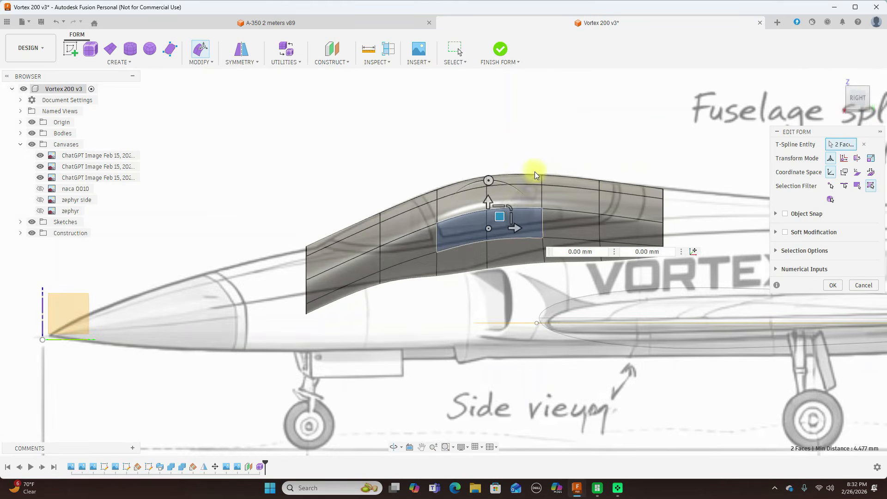
{"action": "left_click", "coordinate": [481, 221], "text": "shift"}
{"action": "left_click", "coordinate": [516, 217], "text": "shift"}
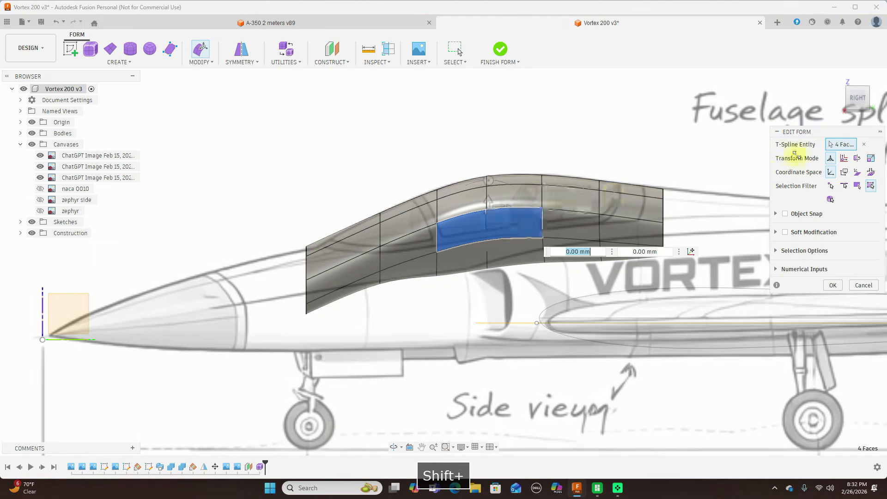
{"action": "left_click", "coordinate": [842, 97]}
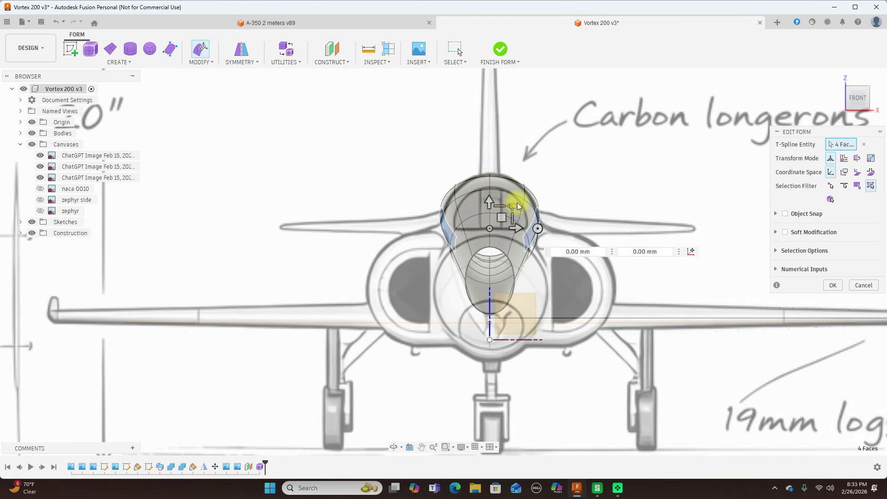
{"action": "key", "text": "Escape"}
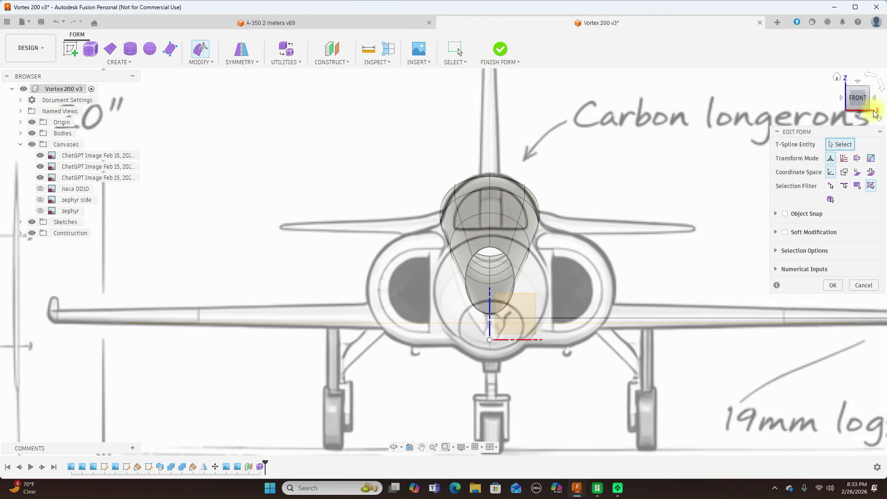
Scale the width of the two lower-side edges beside the cockpit, on both sides of the form, to 1.531 in the front view.
{"action": "left_click", "coordinate": [877, 100]}
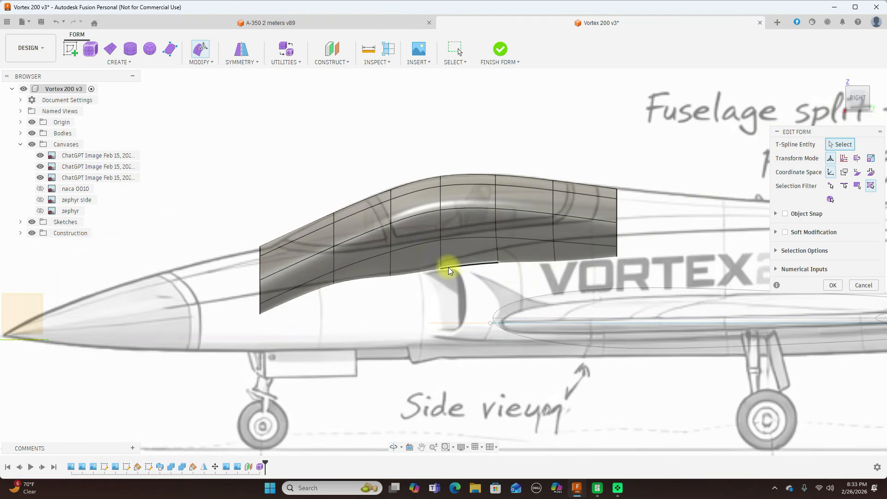
{"action": "left_click", "coordinate": [425, 244]}
{"action": "left_click", "coordinate": [456, 242], "text": "shift"}
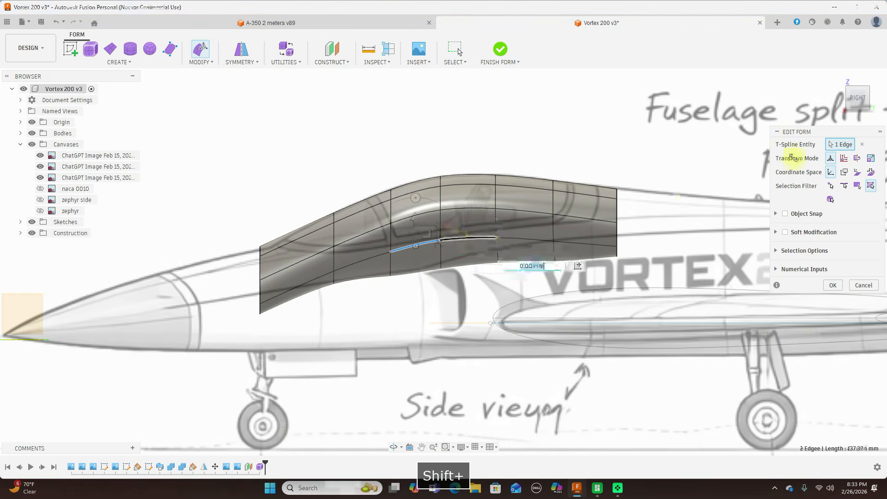
{"action": "left_click", "coordinate": [841, 99]}
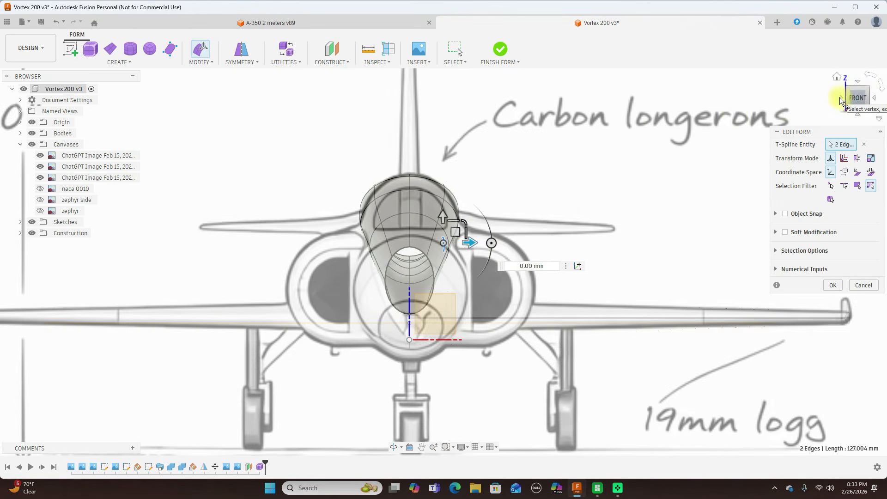
{"action": "left_click", "coordinate": [841, 98]}
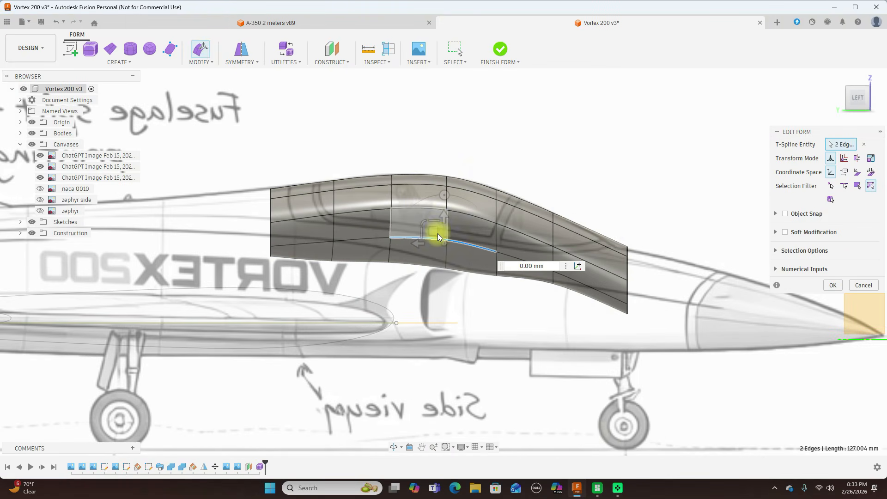
{"action": "left_click", "coordinate": [466, 239], "text": "shift"}
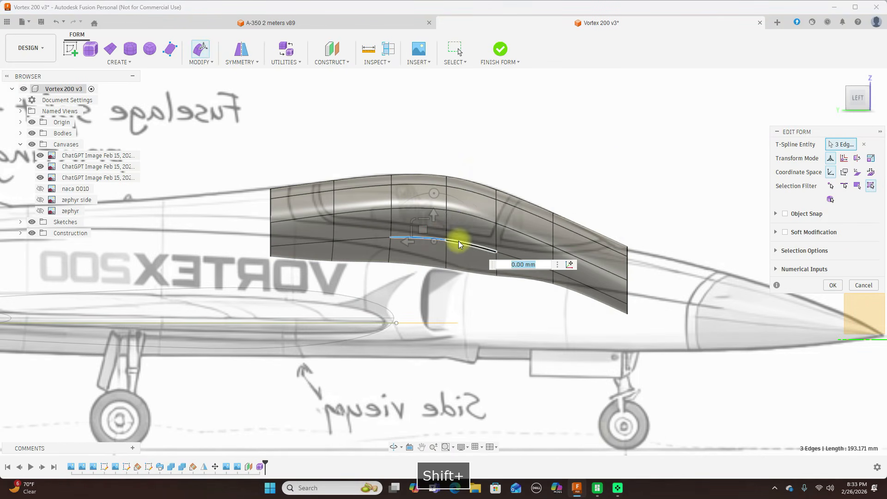
{"action": "left_click", "coordinate": [466, 240], "text": "shift"}
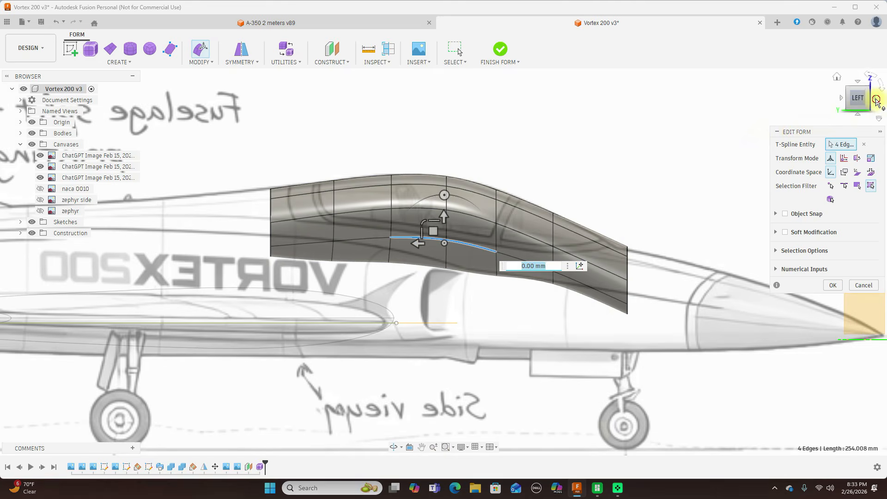
{"action": "left_click", "coordinate": [877, 105]}
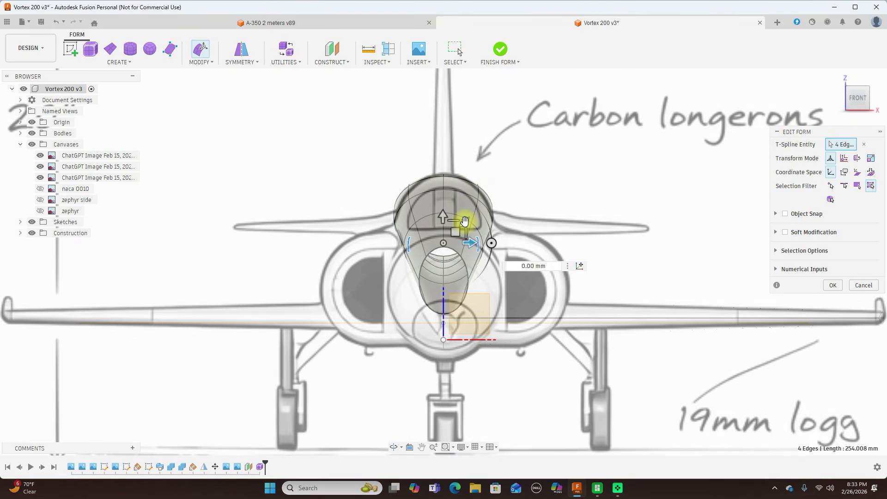
{"action": "left_click", "coordinate": [465, 223]}
{"action": "left_click_drag", "start_coordinate": [466, 223], "coordinate": [478, 215]}
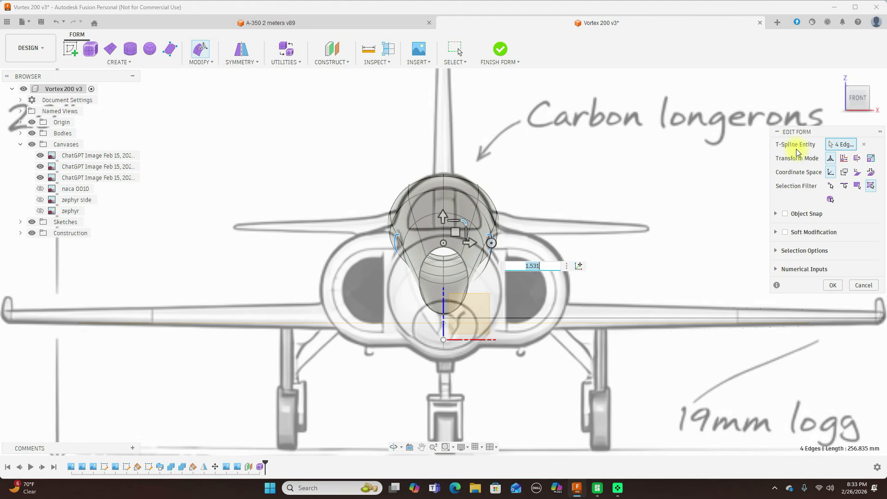
Accept the edge edits and finish the canopy form.
{"action": "left_click", "coordinate": [875, 98]}
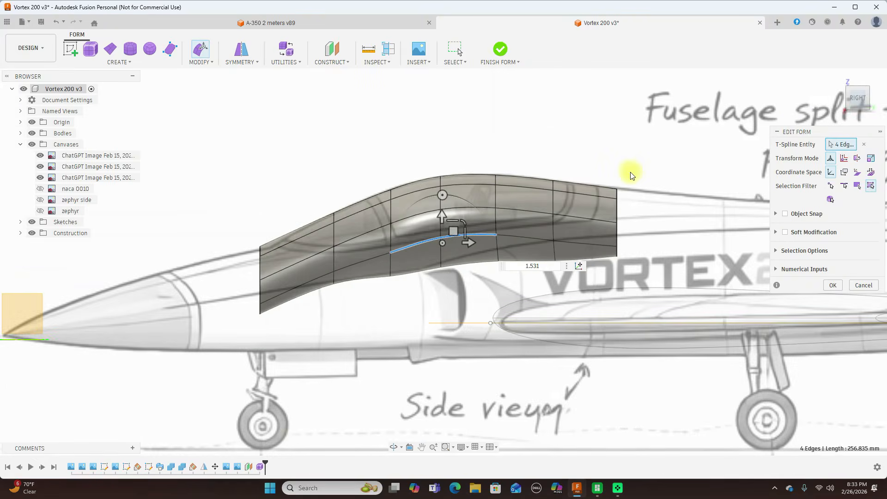
{"action": "scroll", "coordinate": [632, 175], "scroll_direction": "down", "scroll_amount": 3}
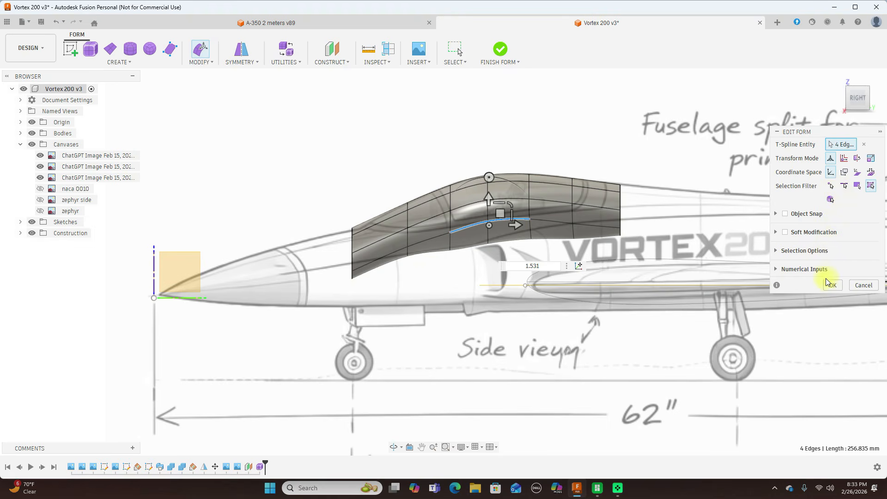
{"action": "left_click", "coordinate": [833, 285]}
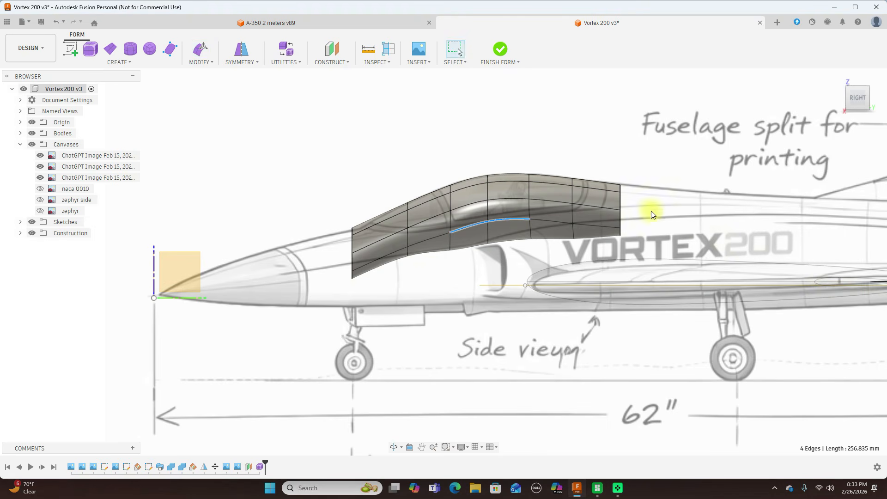
{"action": "left_click", "coordinate": [502, 51]}
{"action": "scroll", "coordinate": [569, 175], "scroll_direction": "up", "scroll_amount": 2}
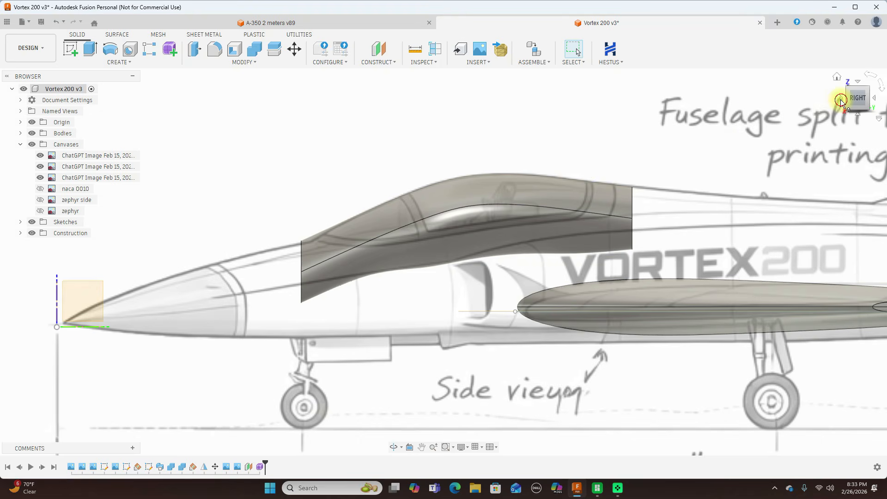
Close the open front end of the canopy body with a surface patch.
{"action": "left_click", "coordinate": [844, 98]}
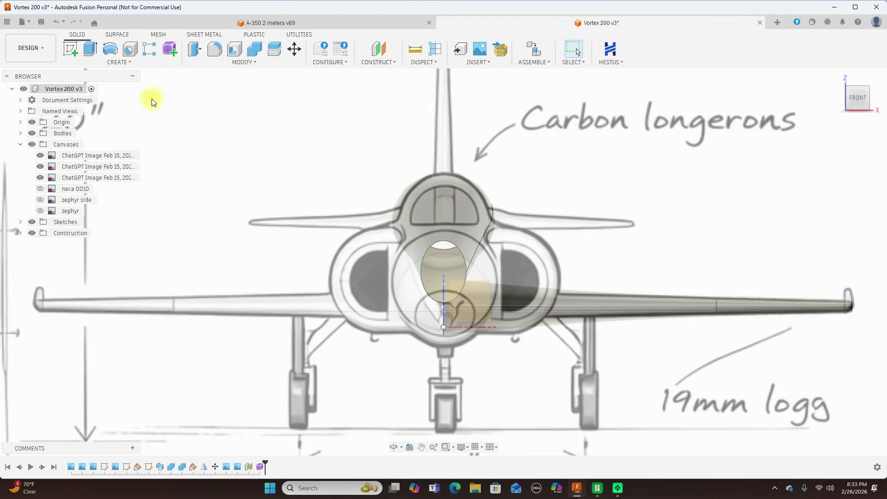
{"action": "left_click", "coordinate": [124, 35]}
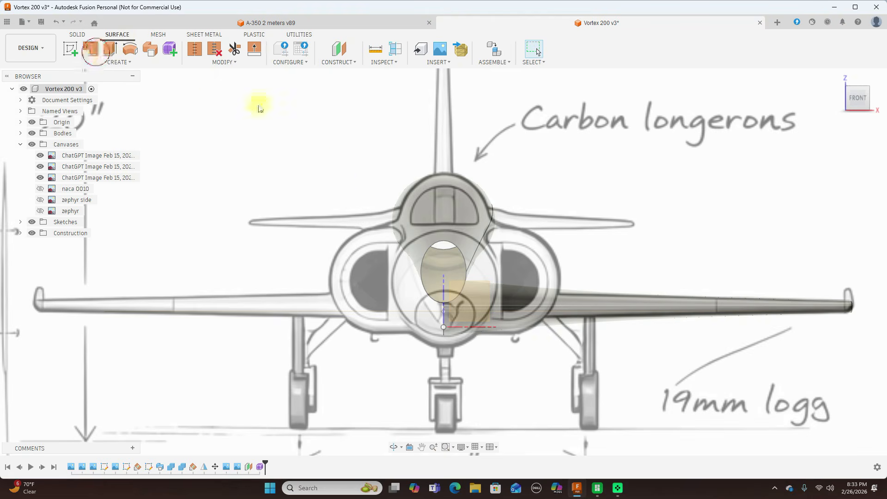
{"action": "left_click", "coordinate": [431, 243]}
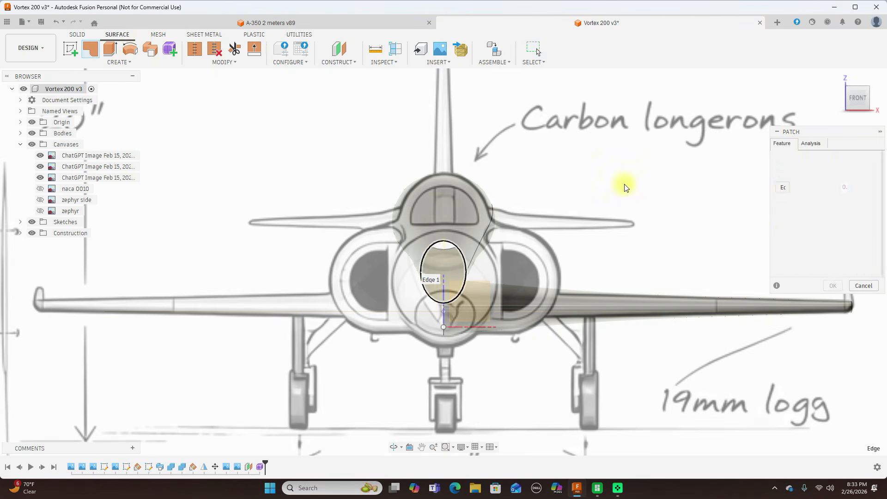
{"action": "left_click", "coordinate": [832, 285]}
Patch the open rear end of the canopy body as a new body.
{"action": "left_click", "coordinate": [867, 96]}
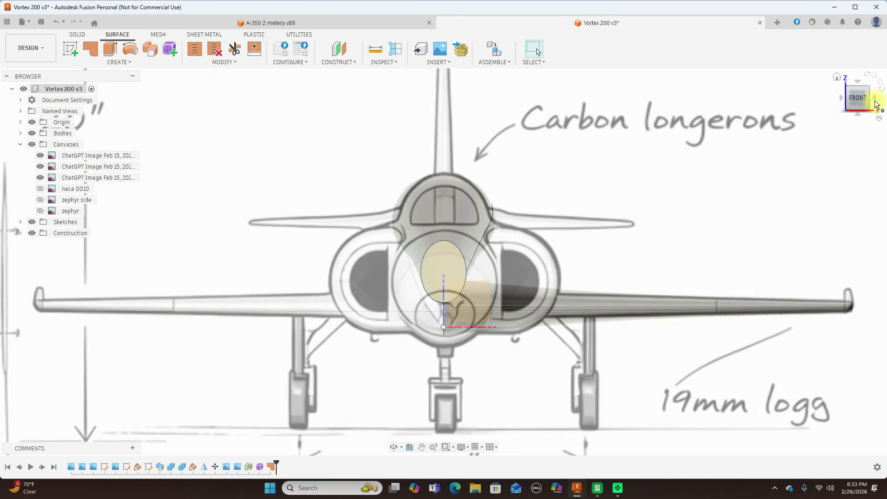
{"action": "double_click", "coordinate": [876, 102]}
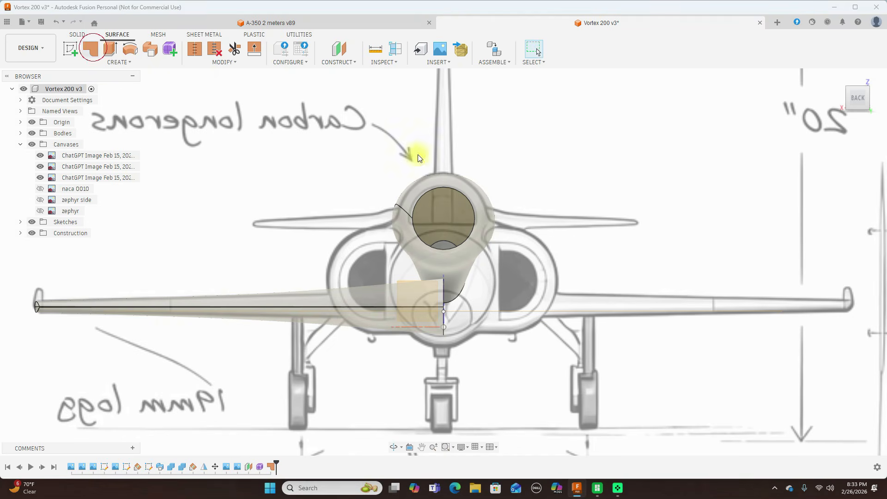
{"action": "left_click", "coordinate": [462, 197]}
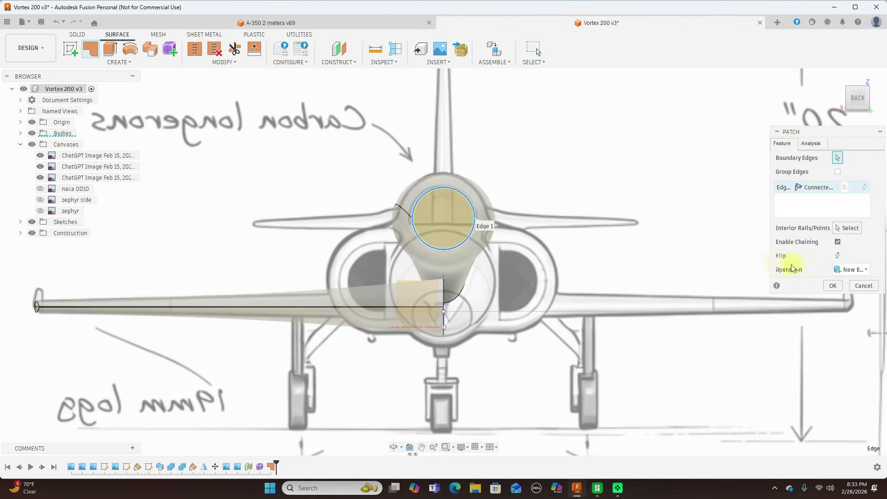
{"action": "left_click", "coordinate": [829, 286]}
Stitch the canopy surface and its front and rear patches into a new body with 0.10 mm tolerance.
{"action": "left_click_drag", "start_coordinate": [840, 100], "coordinate": [600, 177]}
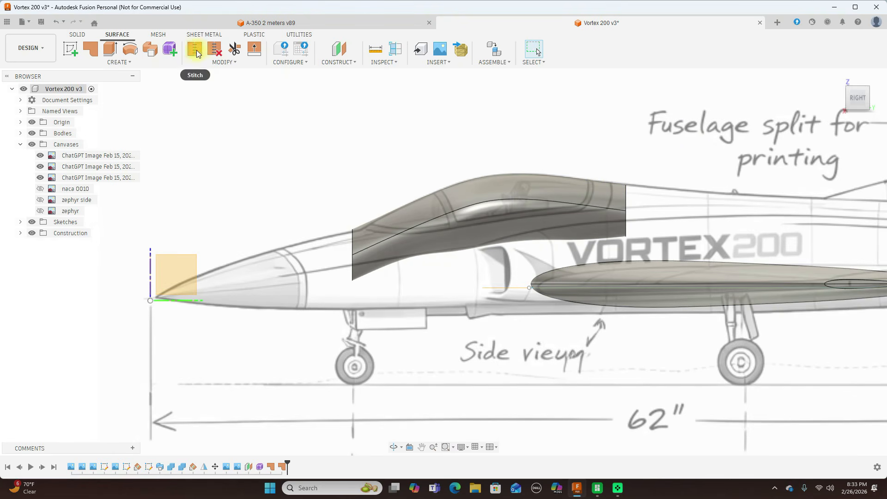
{"action": "left_click", "coordinate": [195, 50]}
{"action": "left_click_drag", "start_coordinate": [860, 101], "coordinate": [636, 211]}
{"action": "left_click", "coordinate": [625, 217]}
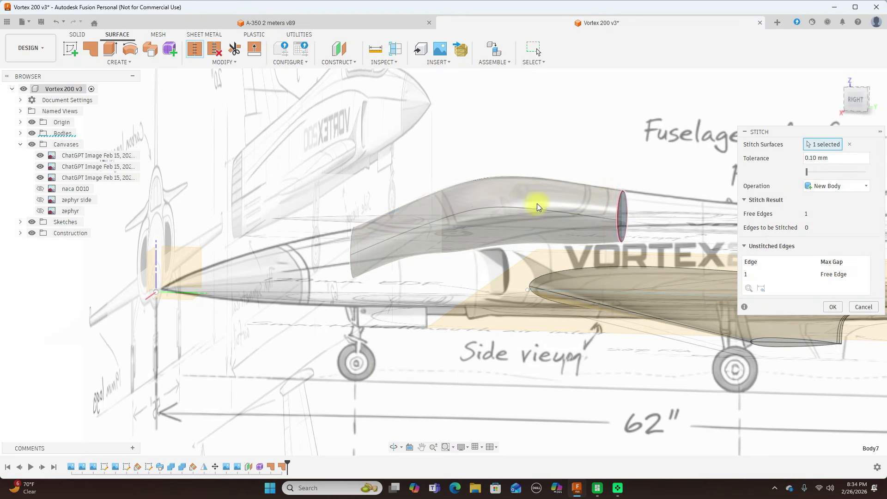
{"action": "left_click", "coordinate": [537, 204]}
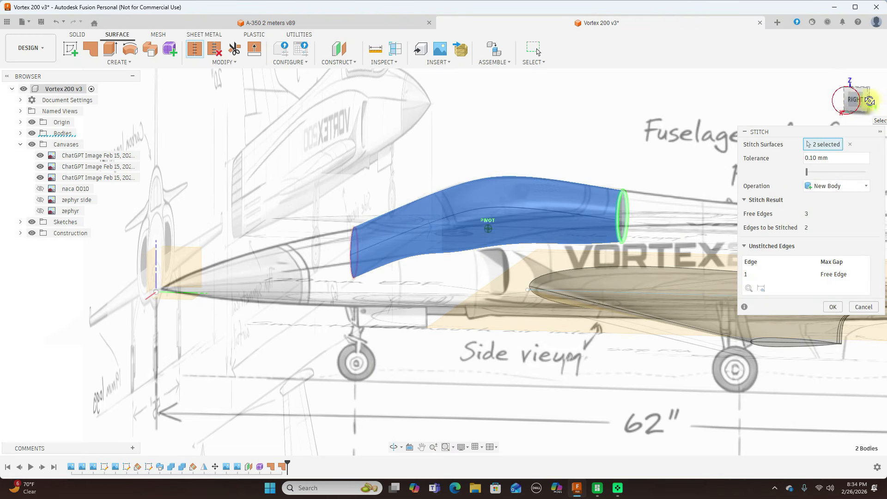
{"action": "left_click_drag", "start_coordinate": [849, 99], "coordinate": [834, 110]}
{"action": "left_click", "coordinate": [361, 267]}
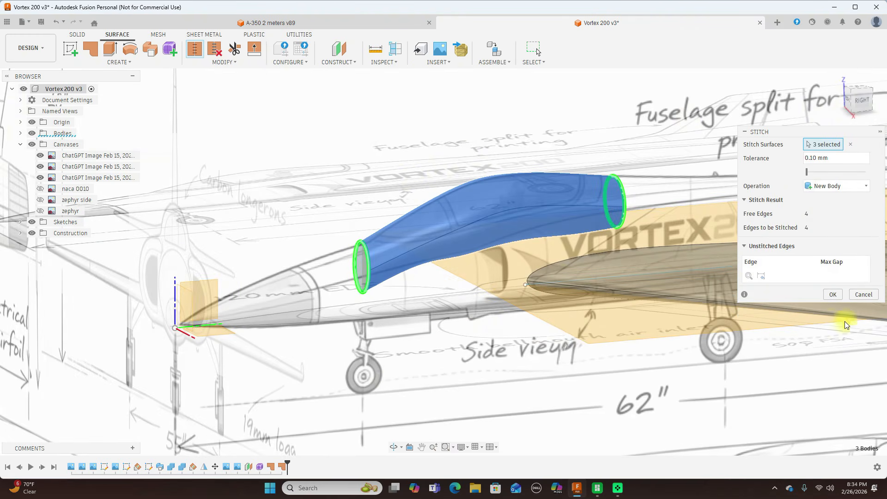
{"action": "left_click", "coordinate": [836, 298]}
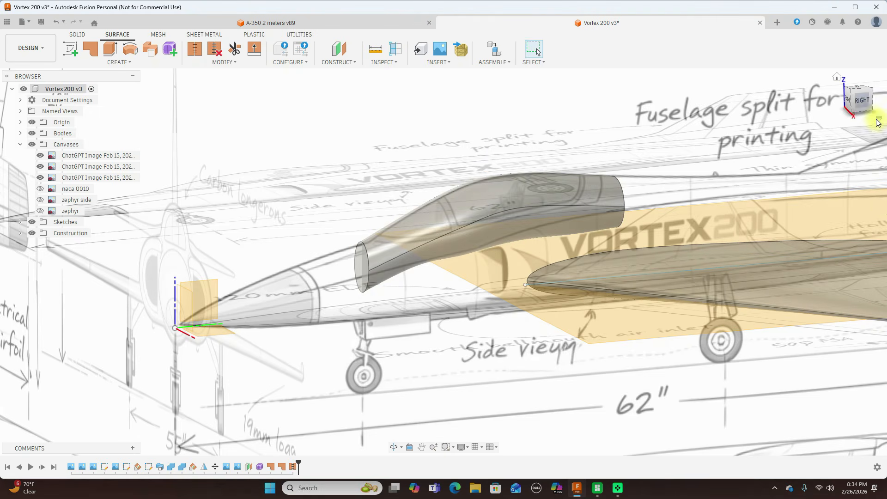
Start a new sketch on the origin plane facing the side view.
{"action": "left_click", "coordinate": [862, 101]}
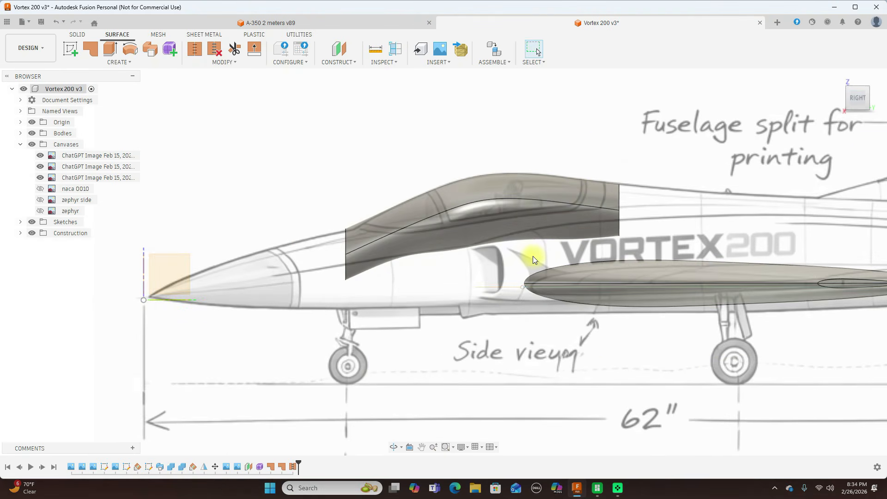
{"action": "scroll", "coordinate": [533, 257], "scroll_direction": "up", "scroll_amount": 1}
{"action": "scroll", "coordinate": [533, 257], "scroll_direction": "up", "scroll_amount": 1}
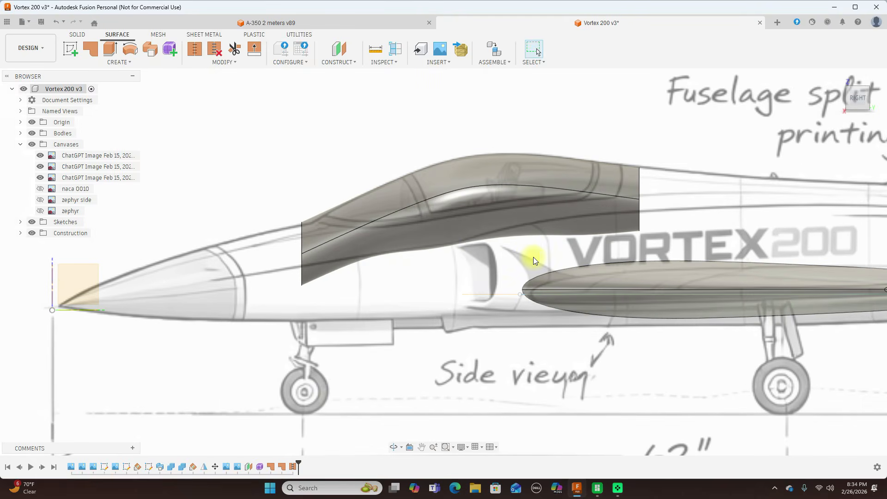
{"action": "scroll", "coordinate": [407, 229], "scroll_direction": "up", "scroll_amount": 1}
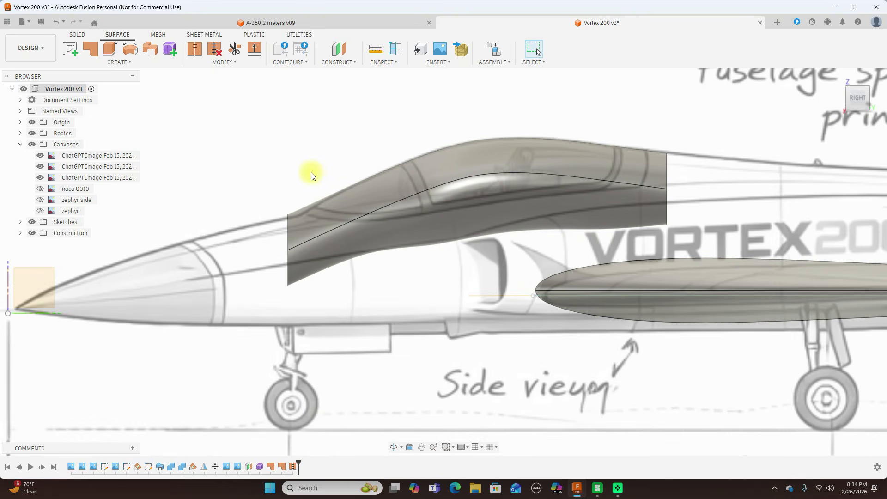
{"action": "left_click", "coordinate": [77, 35]}
{"action": "scroll", "coordinate": [381, 162], "scroll_direction": "down", "scroll_amount": 2}
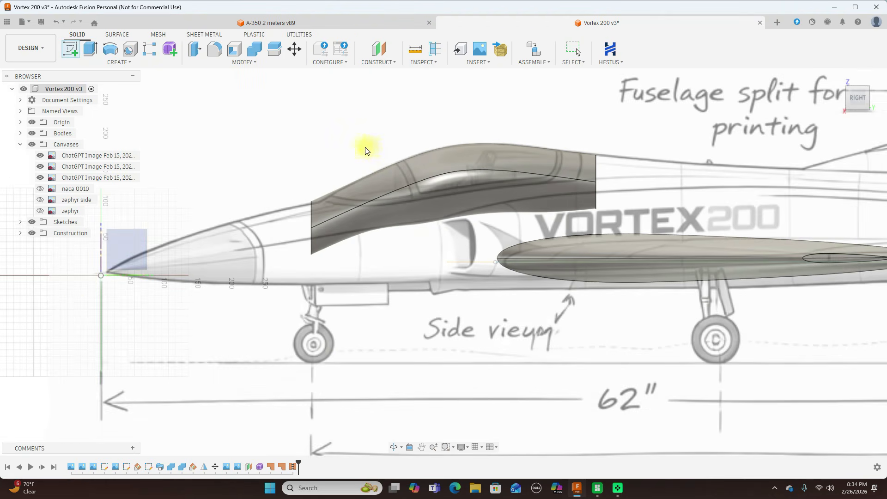
{"action": "left_click", "coordinate": [109, 272]}
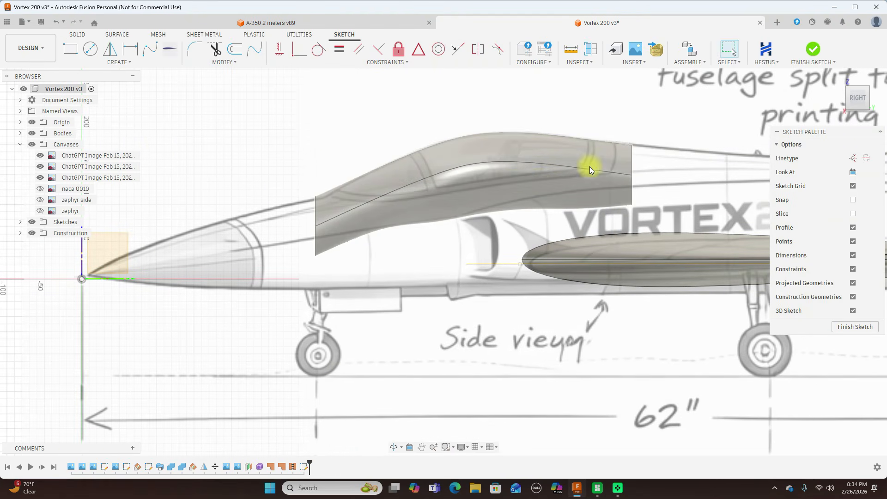
Draw a fit point spline along the canopy's lower frame line, from just ahead of the body's front up past its top at the rear frame.
{"action": "scroll", "coordinate": [357, 149], "scroll_direction": "up", "scroll_amount": 5}
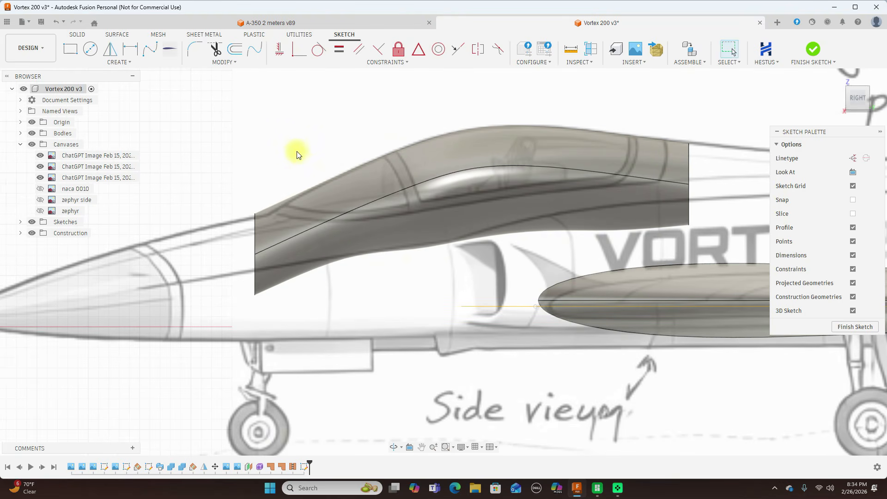
{"action": "left_click", "coordinate": [150, 48]}
{"action": "left_click", "coordinate": [252, 203]}
{"action": "left_click", "coordinate": [285, 217]}
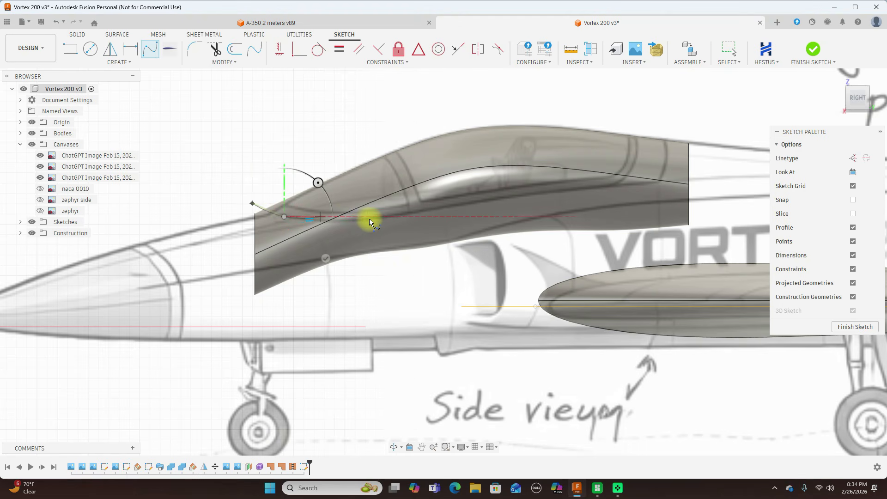
{"action": "left_click", "coordinate": [373, 216]}
{"action": "left_click", "coordinate": [526, 195]}
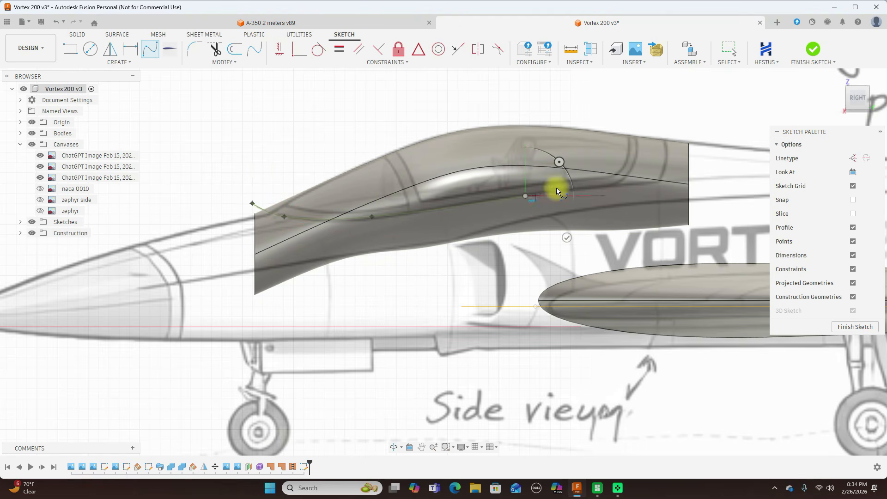
{"action": "left_click", "coordinate": [612, 187]}
{"action": "scroll", "coordinate": [612, 187], "scroll_direction": "up", "scroll_amount": 1}
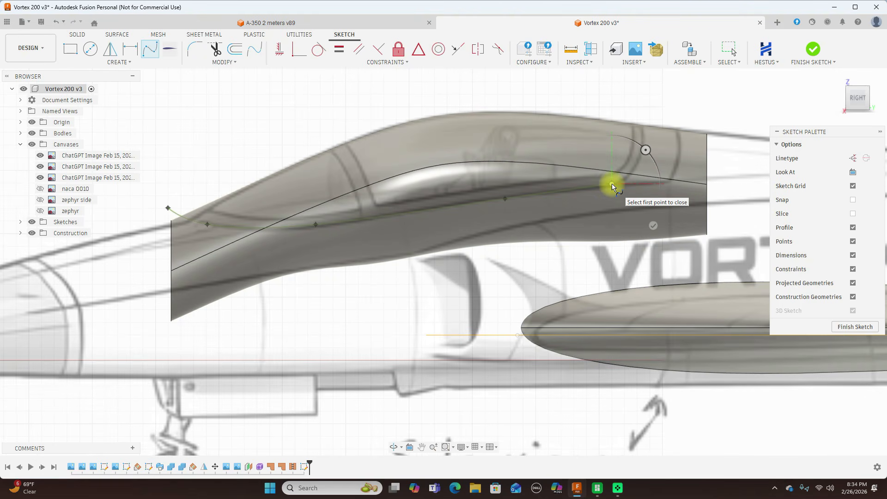
{"action": "middle_click_drag", "start_coordinate": [612, 187], "coordinate": [564, 191]}
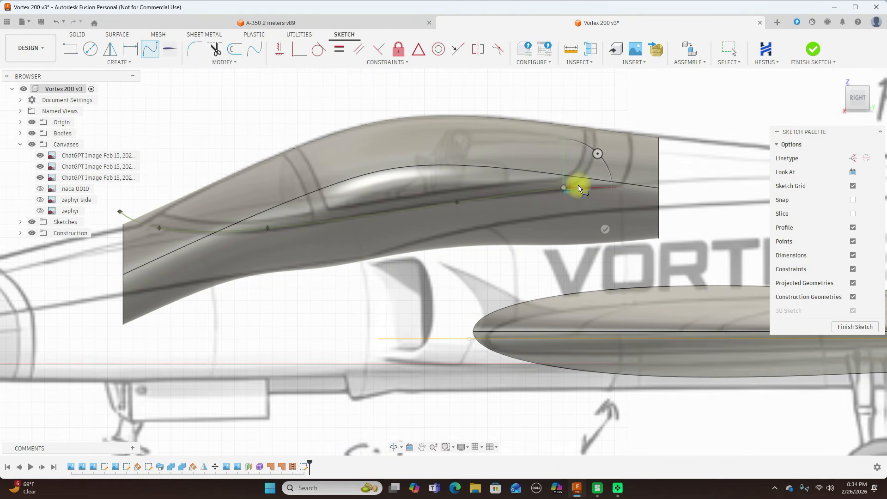
{"action": "left_click", "coordinate": [581, 181]}
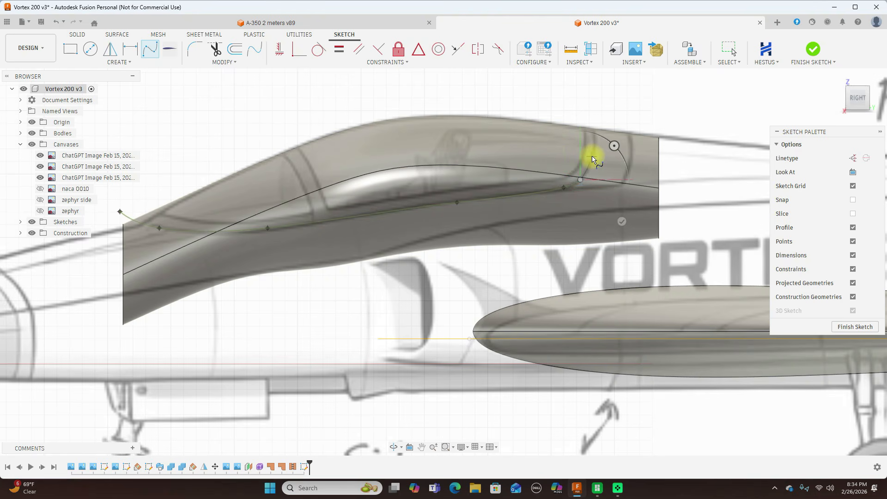
{"action": "left_click", "coordinate": [594, 156]}
{"action": "left_click", "coordinate": [594, 120]}
{"action": "right_click", "coordinate": [592, 116]}
{"action": "left_click", "coordinate": [563, 112]}
{"action": "left_click", "coordinate": [466, 103]}
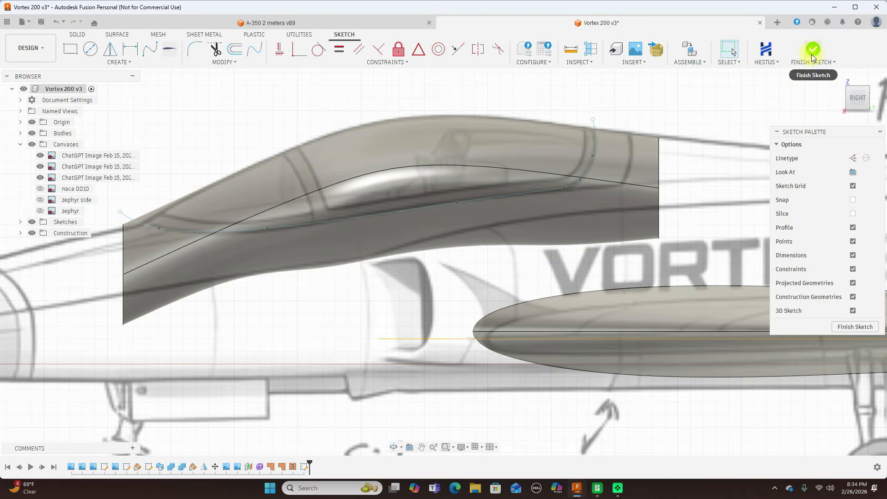
Finish the sketch and split the canopy body along the lower frame spline.
{"action": "left_click", "coordinate": [812, 50]}
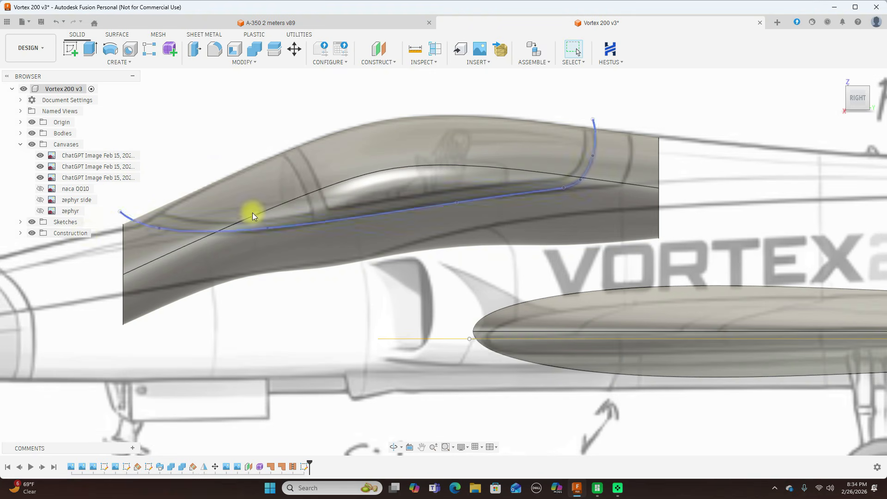
{"action": "scroll", "coordinate": [254, 210], "scroll_direction": "down", "scroll_amount": 2}
{"action": "middle_click_drag", "start_coordinate": [249, 128], "coordinate": [283, 130]}
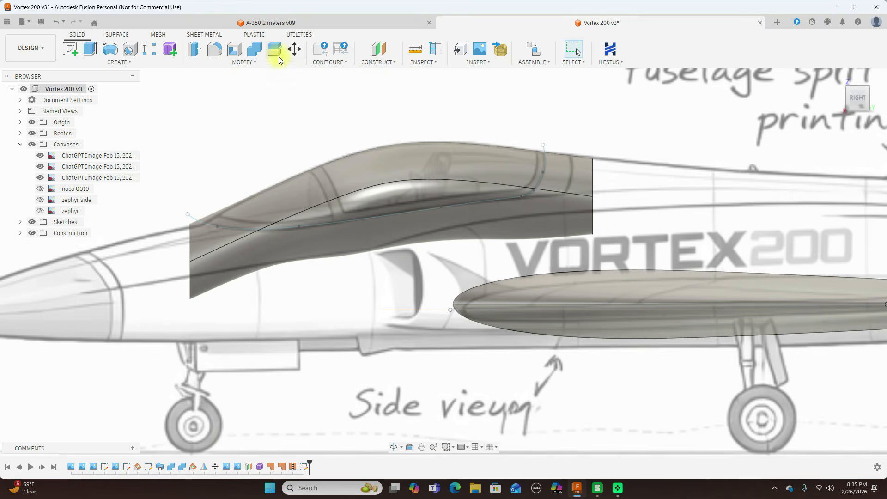
{"action": "left_click", "coordinate": [280, 56]}
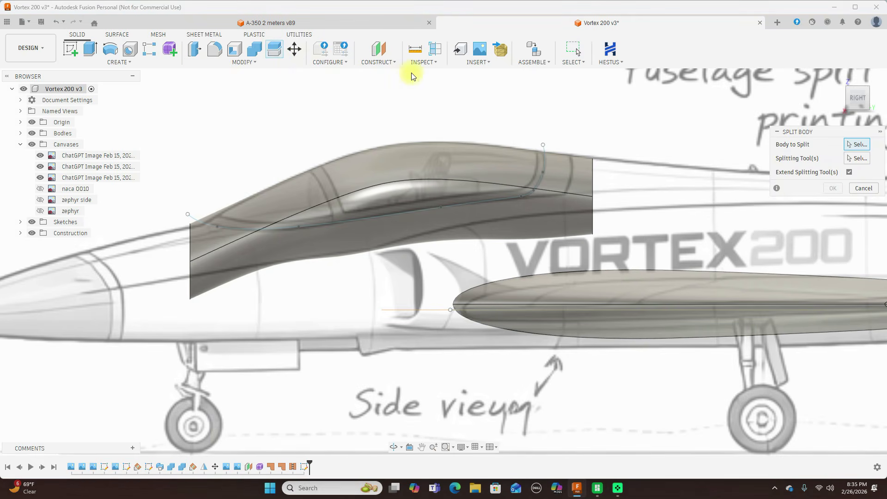
{"action": "left_click", "coordinate": [415, 164]}
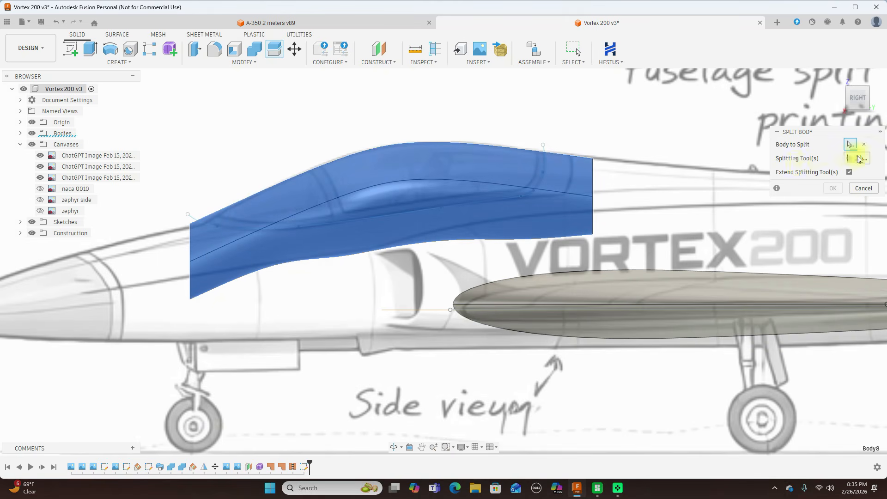
{"action": "left_click", "coordinate": [545, 149]}
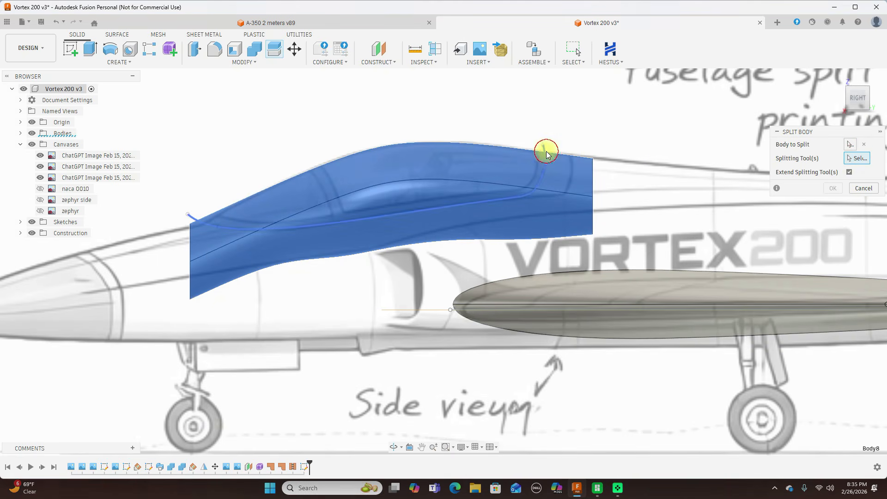
{"action": "left_click", "coordinate": [833, 187]}
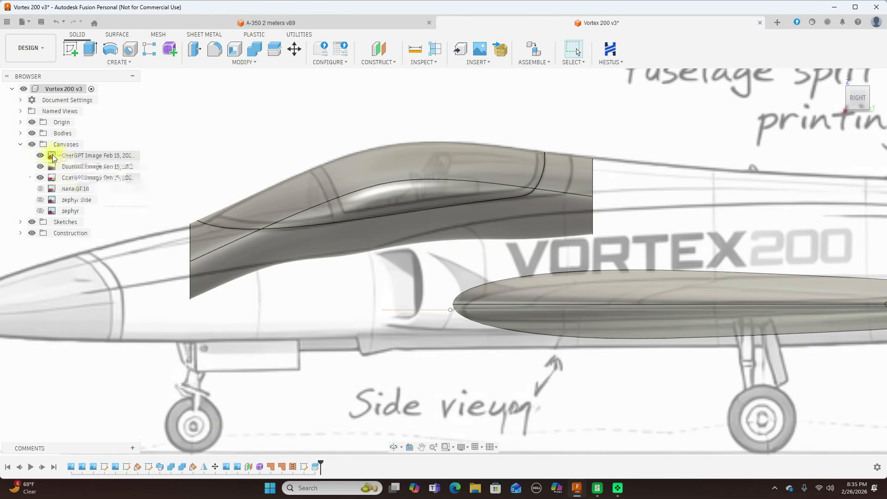
Toggle the visibility of the split canopy pieces and leave the waste piece below and behind the frame line hidden.
{"action": "left_click", "coordinate": [21, 134]}
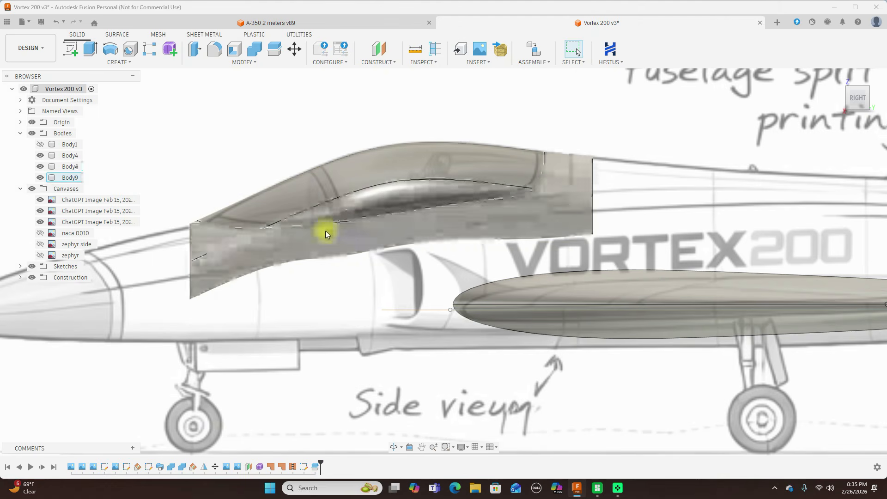
{"action": "left_click", "coordinate": [40, 167]}
{"action": "left_click", "coordinate": [40, 167]}
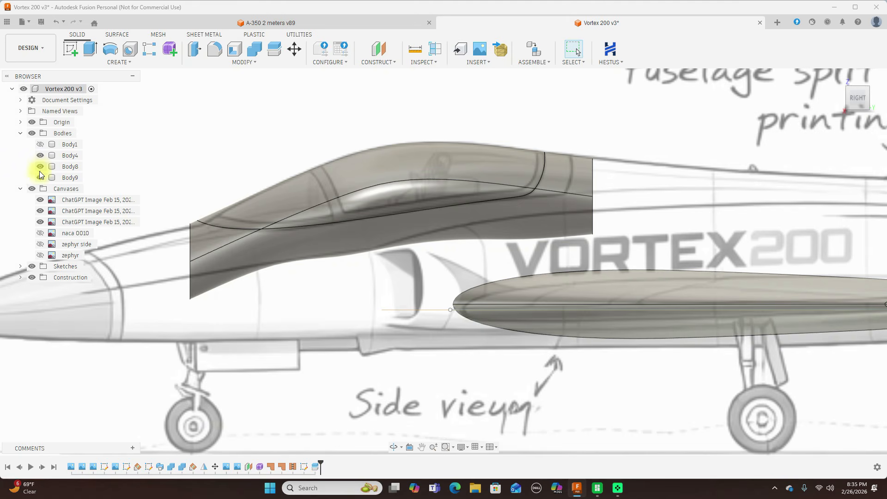
{"action": "left_click", "coordinate": [40, 177]}
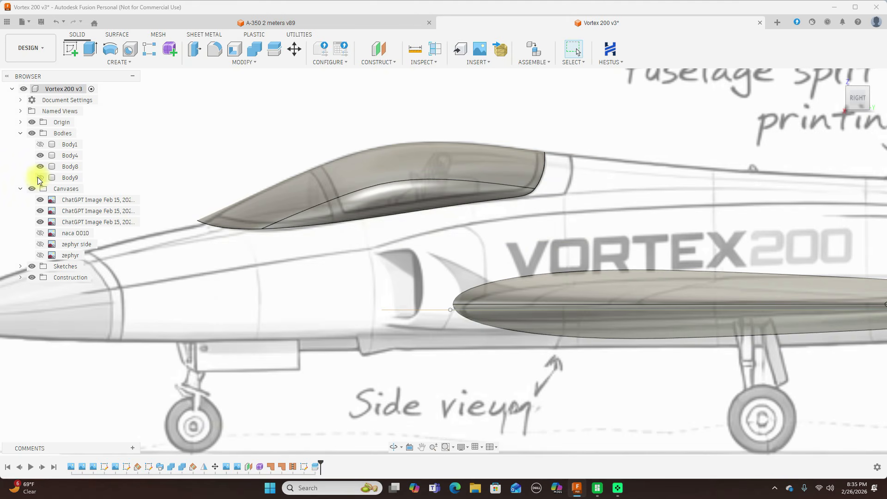
{"action": "left_click", "coordinate": [40, 178]}
{"action": "left_click", "coordinate": [40, 178]}
Start a new sketch on the origin plane facing the side view for the windshield outline.
{"action": "scroll", "coordinate": [509, 184], "scroll_direction": "up", "scroll_amount": 1}
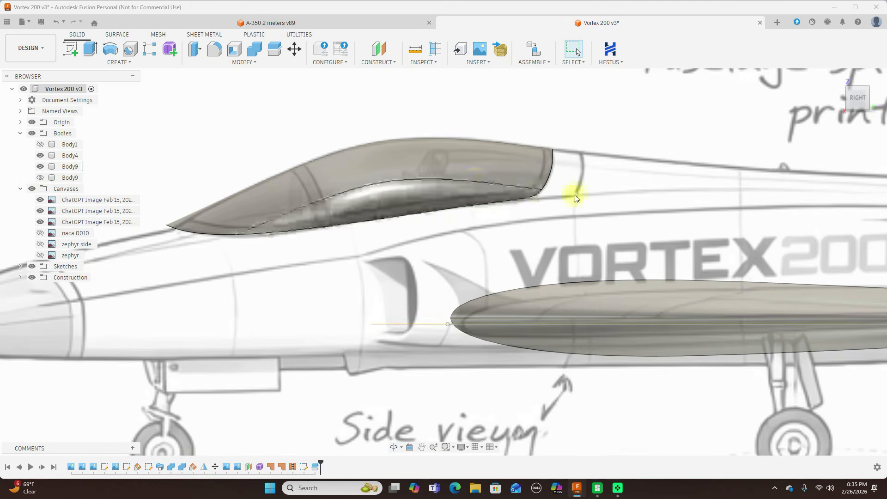
{"action": "scroll", "coordinate": [706, 192], "scroll_direction": "down", "scroll_amount": 2}
{"action": "scroll", "coordinate": [414, 160], "scroll_direction": "up", "scroll_amount": 2}
{"action": "middle_click_drag", "start_coordinate": [371, 144], "coordinate": [408, 118]}
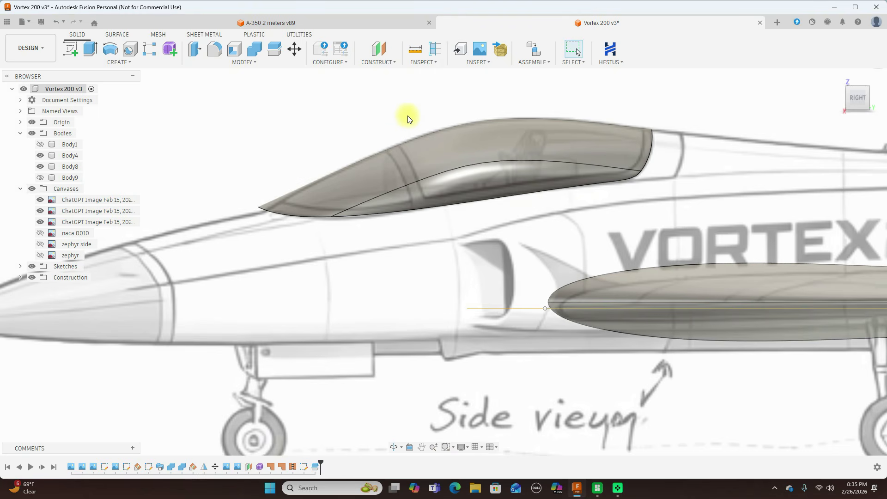
{"action": "scroll", "coordinate": [368, 151], "scroll_direction": "up", "scroll_amount": 1}
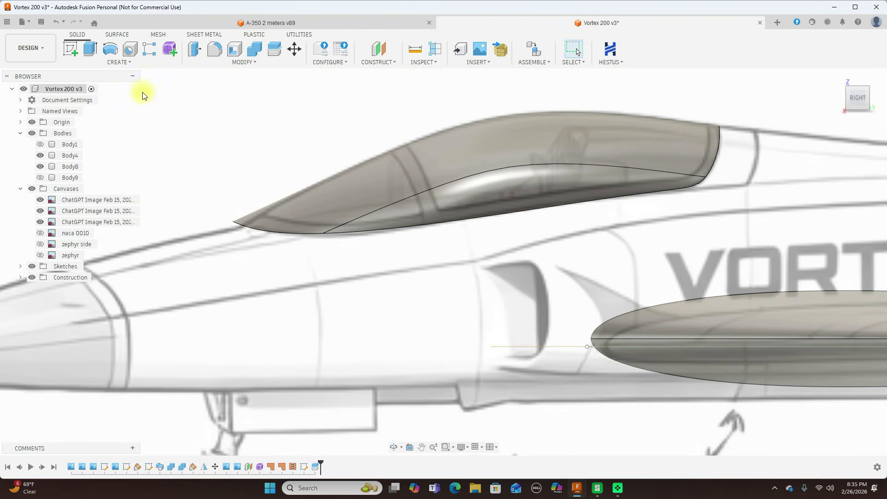
{"action": "left_click", "coordinate": [77, 53]}
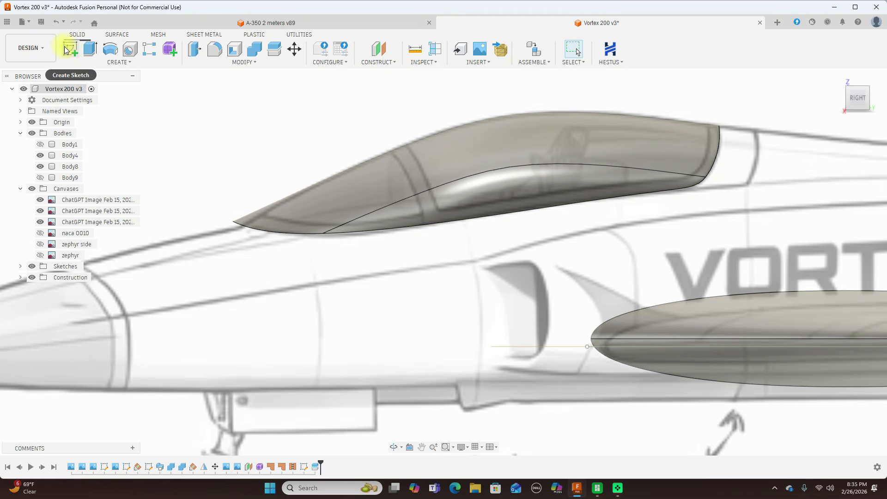
{"action": "left_click", "coordinate": [278, 146]}
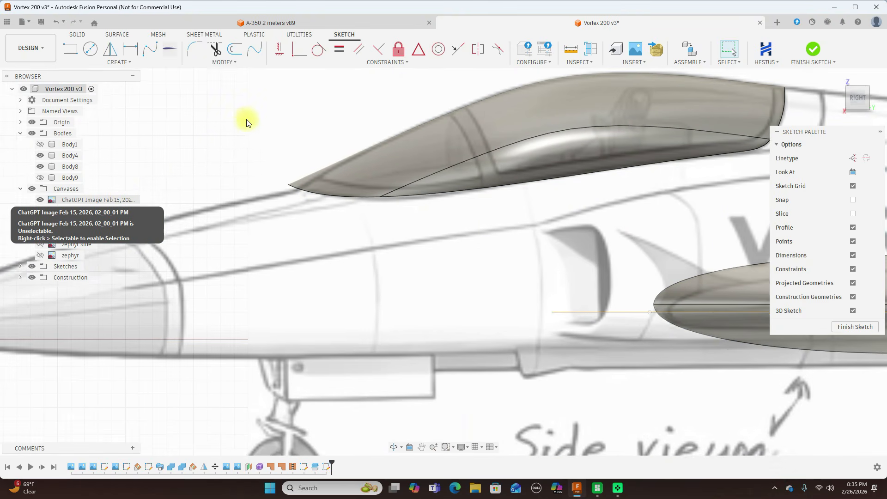
Draw a fit point spline down the windshield's rear frame line, from above the canopy to its lower corner, and adjust its fit points to the line.
{"action": "middle_click_drag", "start_coordinate": [272, 114], "coordinate": [220, 141]}
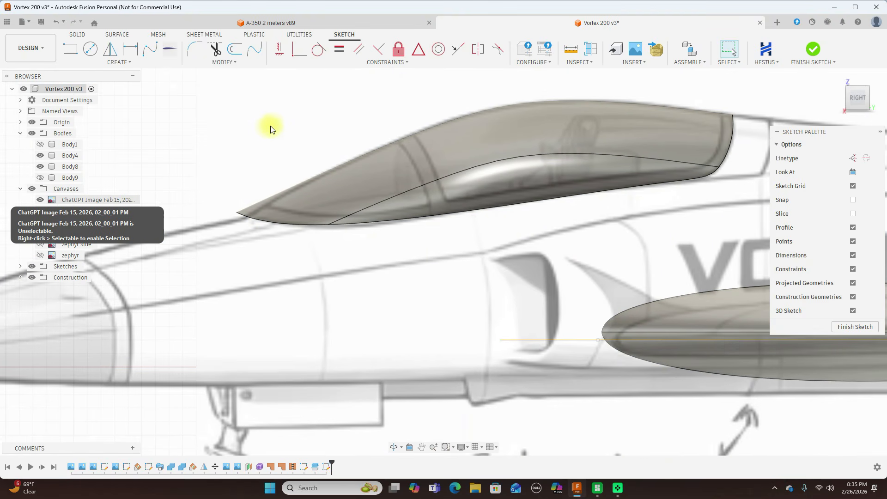
{"action": "left_click", "coordinate": [150, 48]}
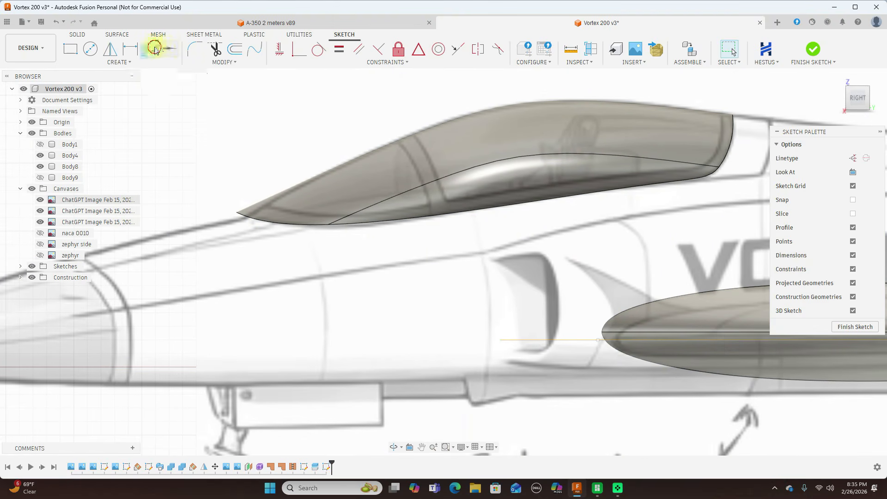
{"action": "left_click", "coordinate": [387, 130]}
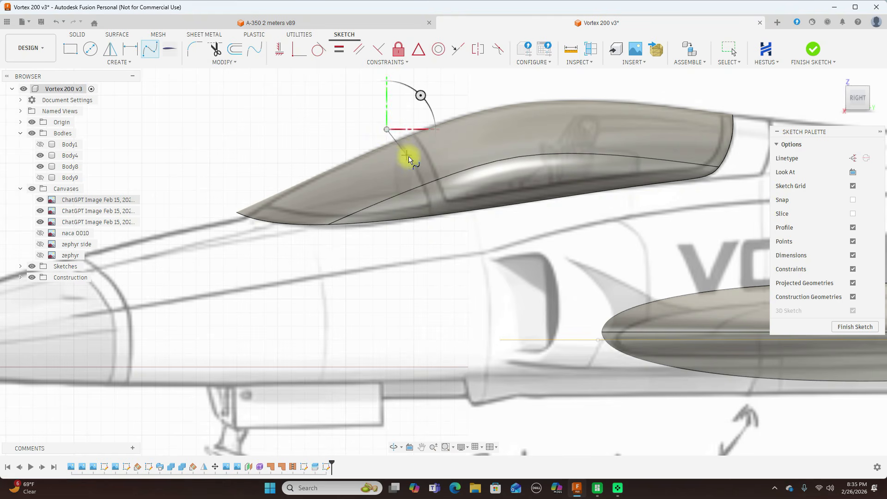
{"action": "left_click", "coordinate": [408, 156]}
{"action": "left_click", "coordinate": [425, 194]}
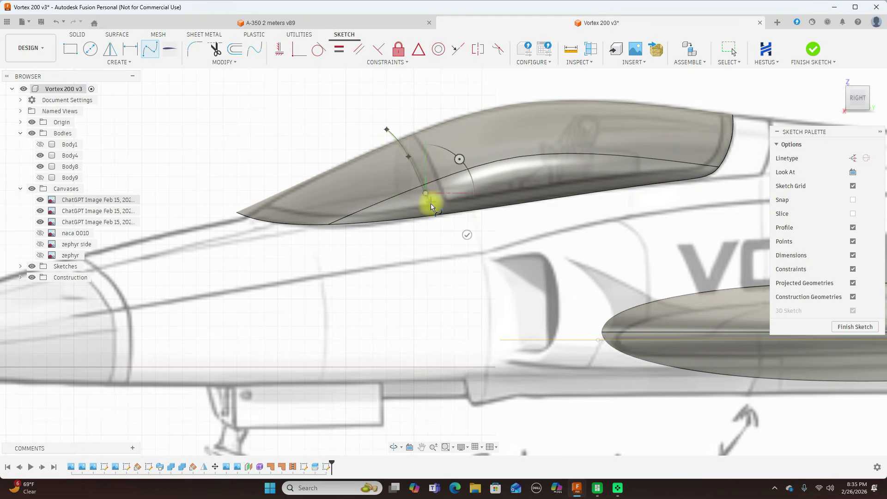
{"action": "left_click", "coordinate": [431, 205]}
{"action": "left_click", "coordinate": [460, 205]}
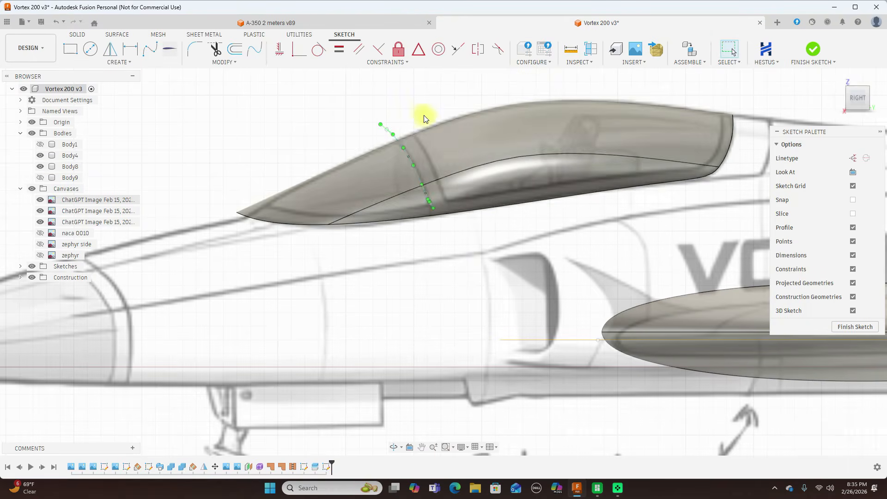
{"action": "left_click", "coordinate": [409, 158]}
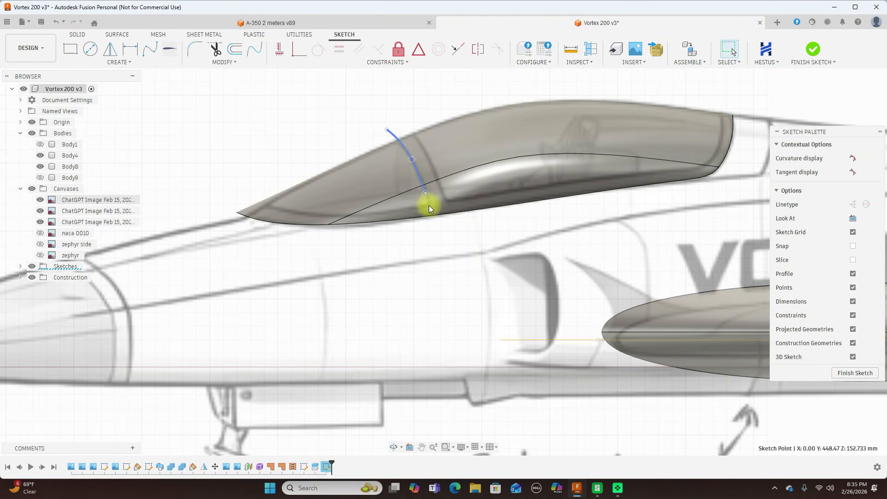
{"action": "scroll", "coordinate": [428, 204], "scroll_direction": "up", "scroll_amount": 3}
{"action": "key", "text": "Escape"}
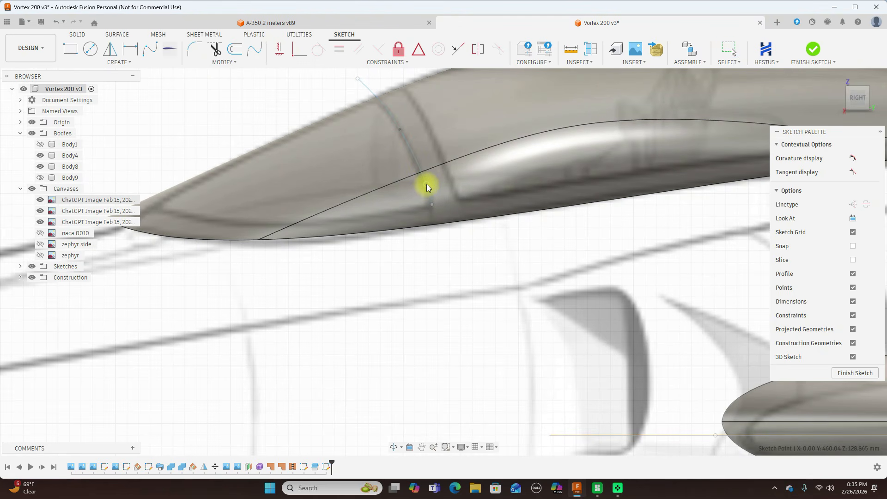
{"action": "scroll", "coordinate": [194, 105], "scroll_direction": "down", "scroll_amount": 2}
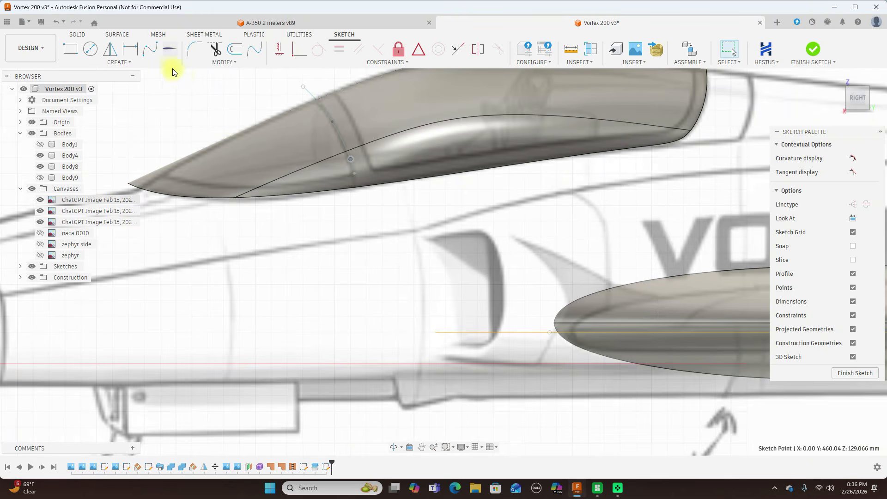
Draw a second fit point spline from the windshield's lower rear corner forward along its lower edge, ending just outside the canopy's front.
{"action": "left_click", "coordinate": [152, 48]}
{"action": "left_click", "coordinate": [351, 159]}
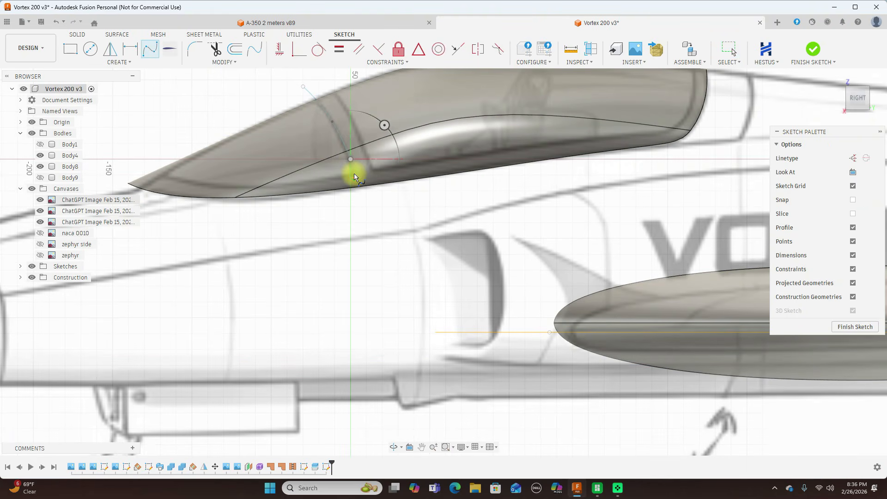
{"action": "left_click", "coordinate": [355, 174]}
{"action": "left_click", "coordinate": [300, 184]}
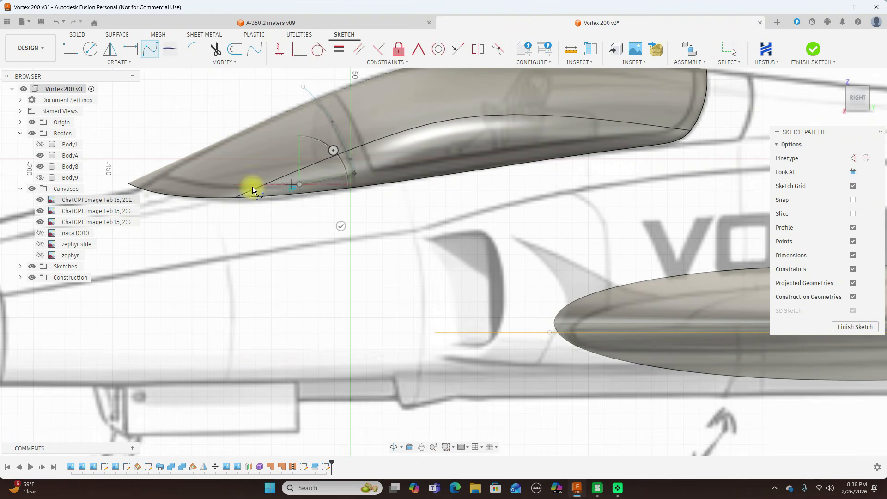
{"action": "left_click", "coordinate": [215, 189]}
{"action": "left_click", "coordinate": [148, 170]}
{"action": "right_click", "coordinate": [149, 169]}
{"action": "left_click", "coordinate": [198, 152]}
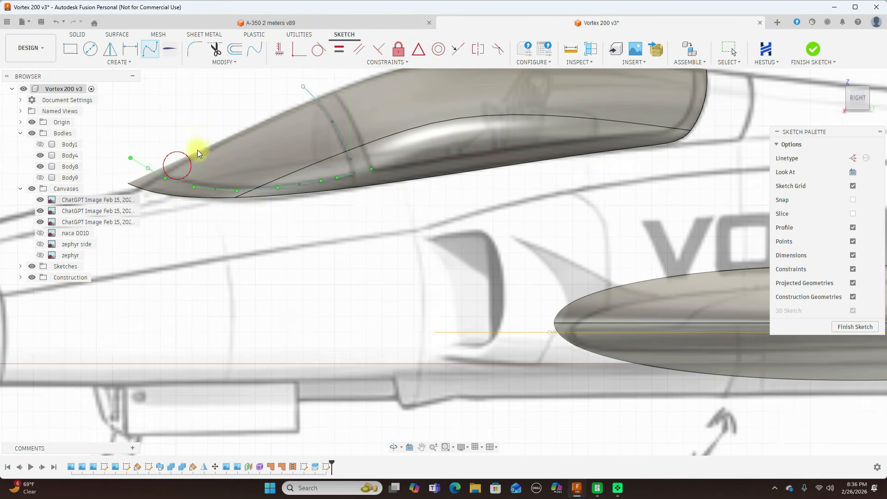
Finish the sketch and split the remaining canopy body along the two connected windshield splines.
{"action": "scroll", "coordinate": [296, 243], "scroll_direction": "down", "scroll_amount": 3}
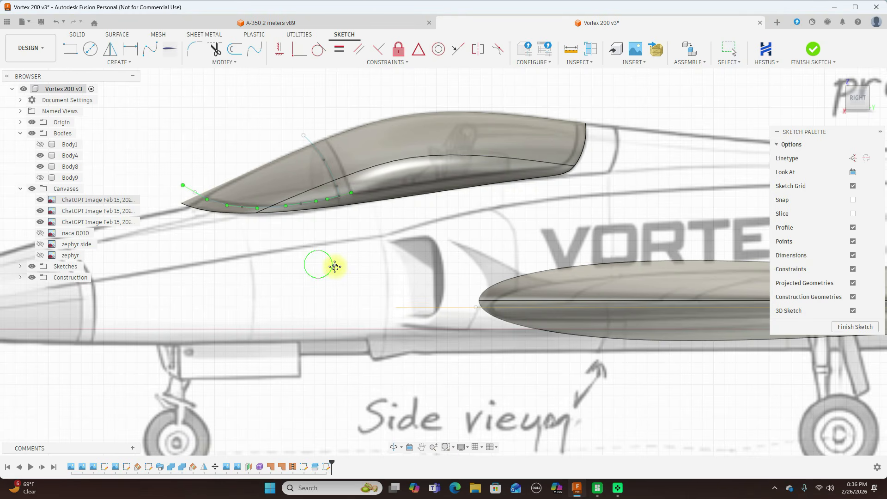
{"action": "middle_click_drag", "start_coordinate": [335, 267], "coordinate": [413, 277]}
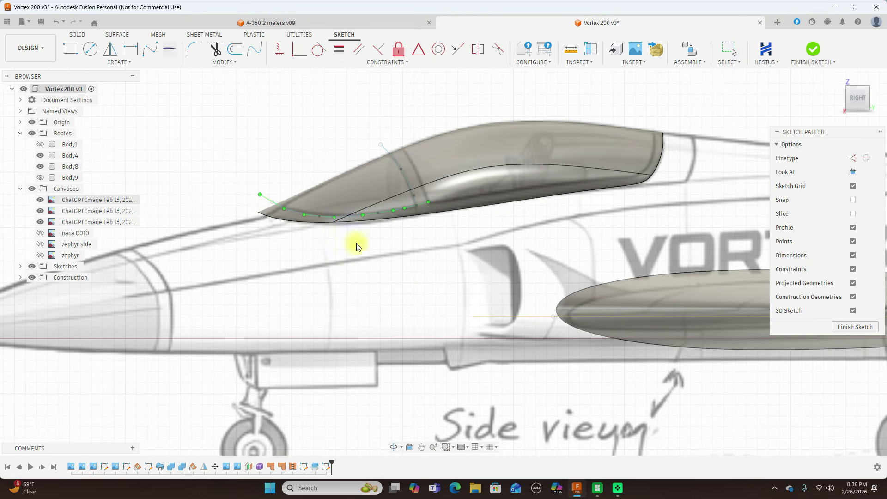
{"action": "left_click", "coordinate": [814, 51]}
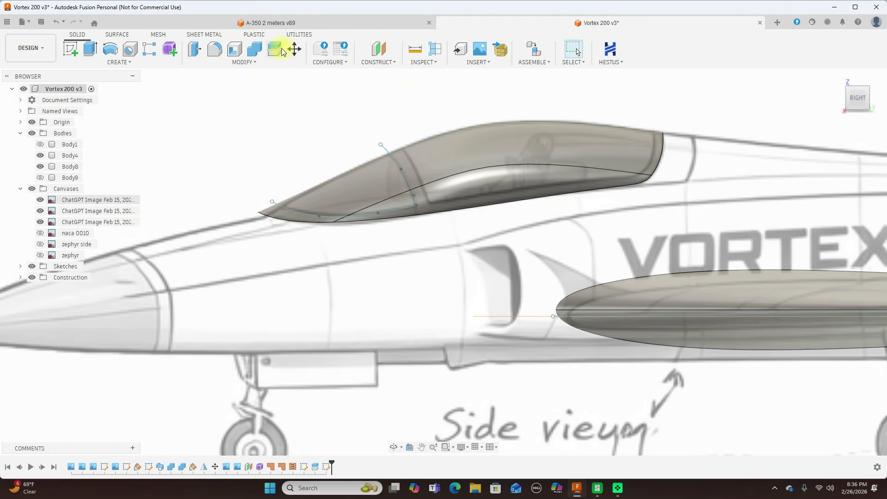
{"action": "left_click", "coordinate": [276, 50]}
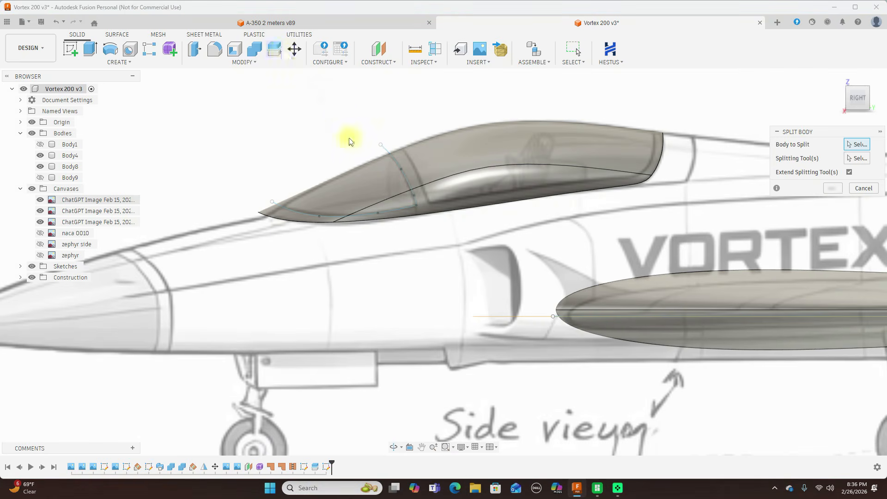
{"action": "left_click", "coordinate": [365, 177]}
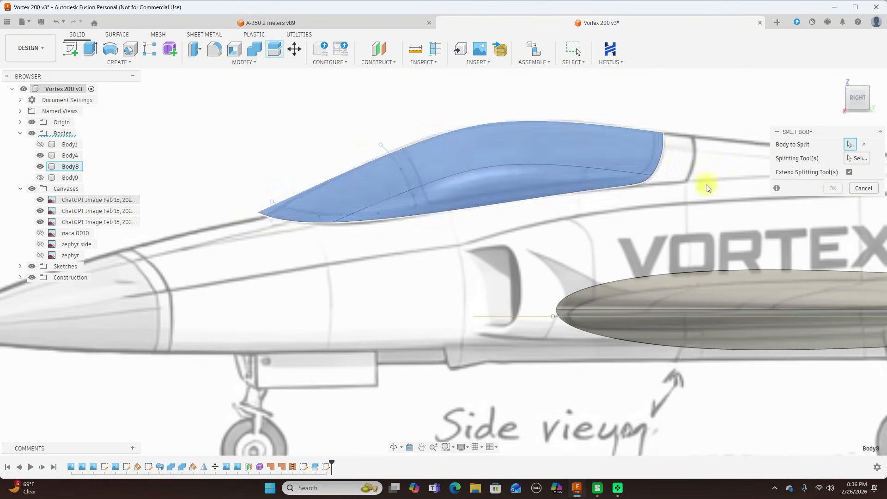
{"action": "left_click", "coordinate": [856, 159]}
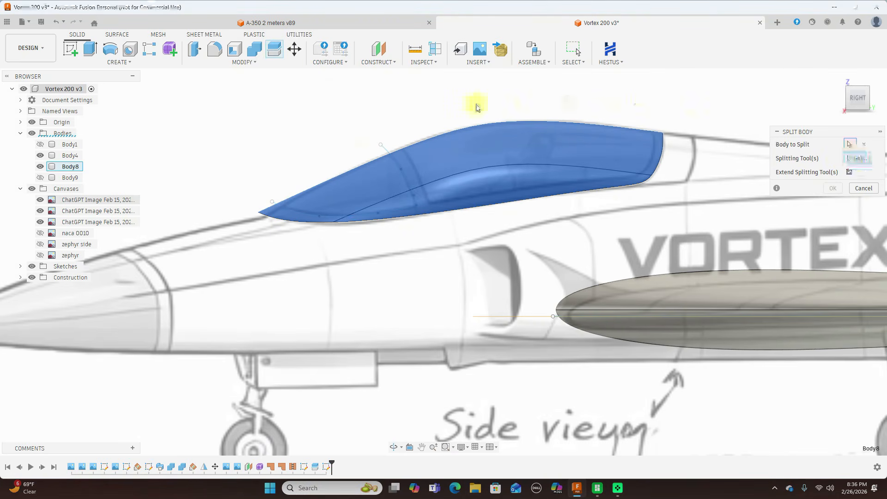
{"action": "left_click", "coordinate": [389, 149]}
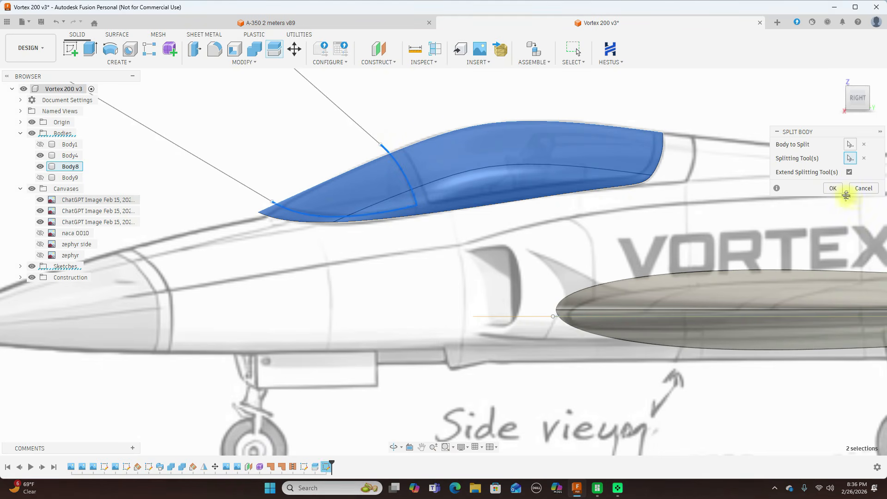
{"action": "left_click", "coordinate": [835, 189]}
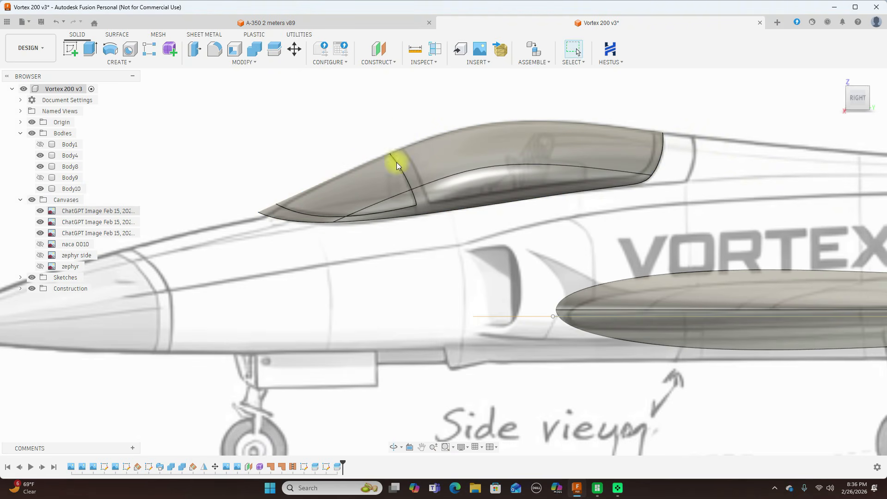
{"action": "scroll", "coordinate": [705, 158], "scroll_direction": "down", "scroll_amount": 2}
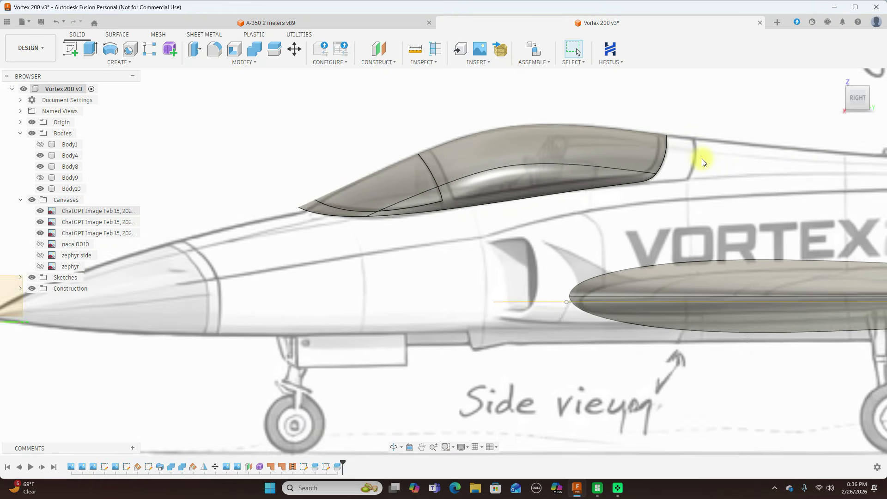
{"action": "left_click", "coordinate": [849, 100]}
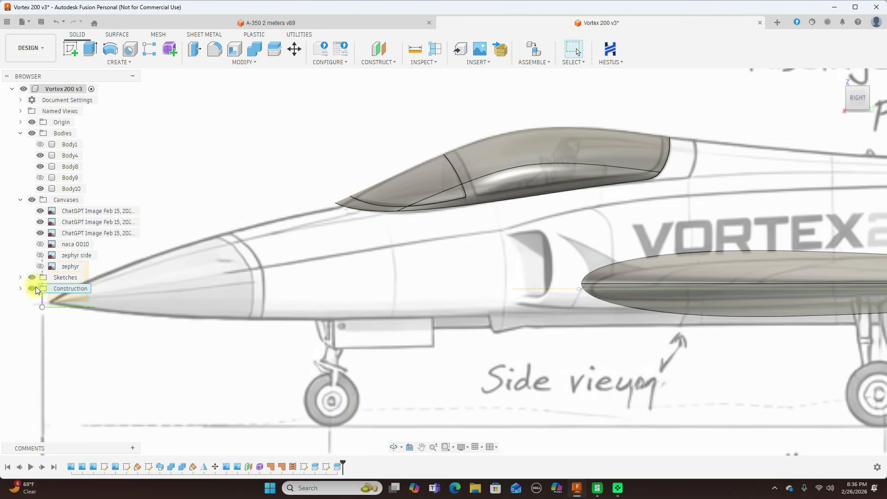
Hide the construction geometry and check the split by toggling the visibility of the windshield body and the main canopy body.
{"action": "left_click", "coordinate": [33, 289]}
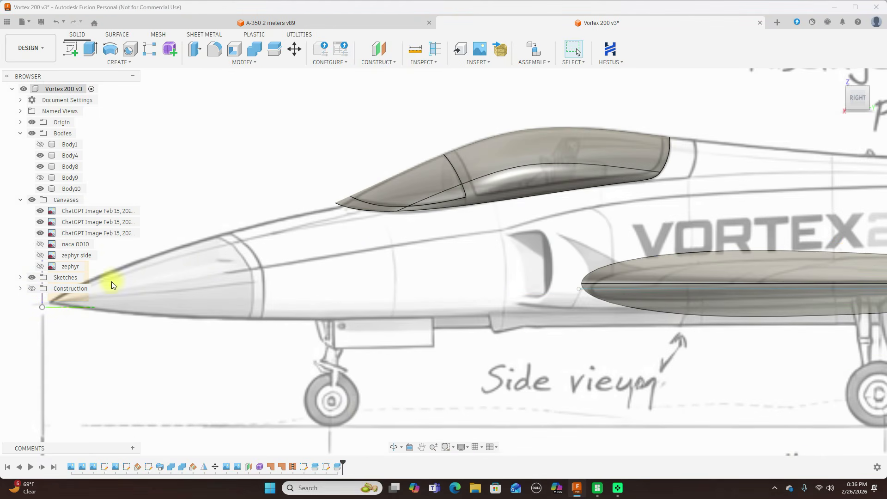
{"action": "scroll", "coordinate": [519, 234], "scroll_direction": "up", "scroll_amount": 2}
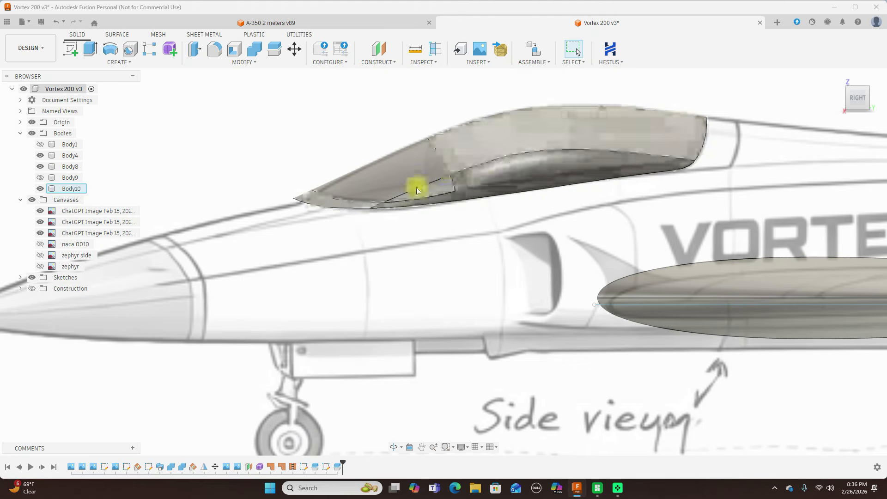
{"action": "left_click", "coordinate": [41, 167]}
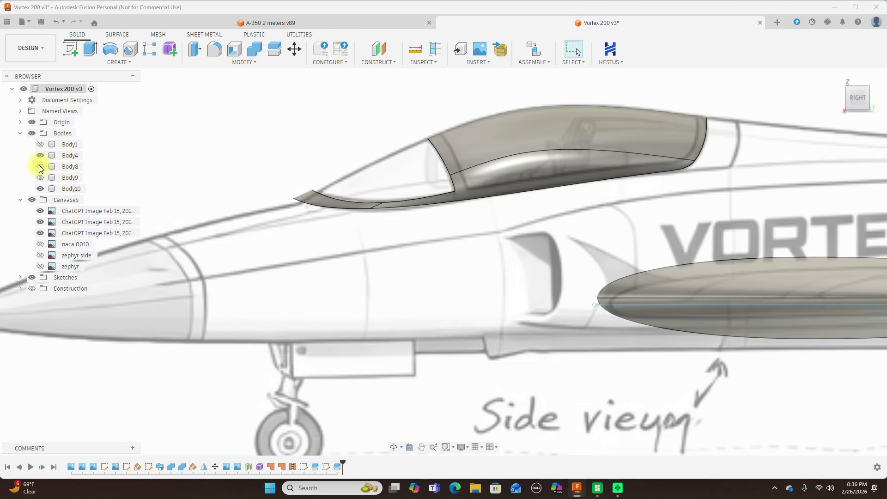
{"action": "left_click", "coordinate": [40, 167]}
{"action": "left_click", "coordinate": [41, 188]}
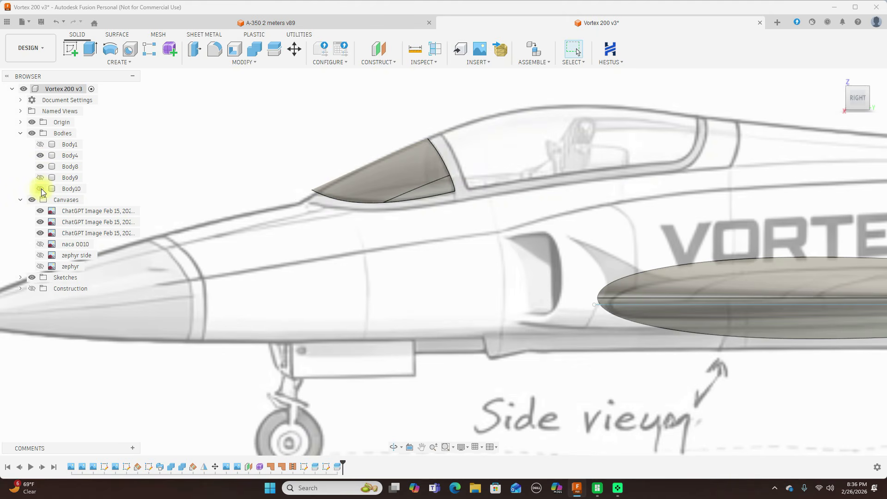
{"action": "left_click", "coordinate": [41, 188]}
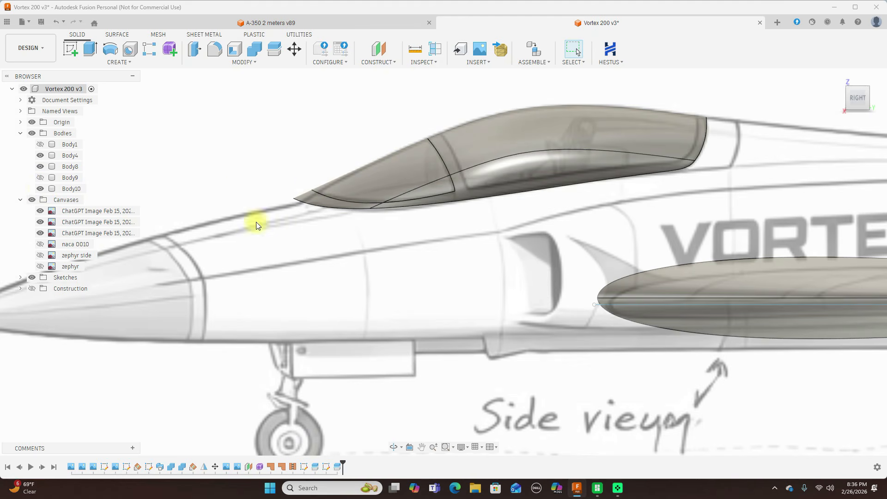
Hide the canvases, show the model shaded without edges, and offset the windshield's outer face by -2 mm.
{"action": "left_click", "coordinate": [33, 199]}
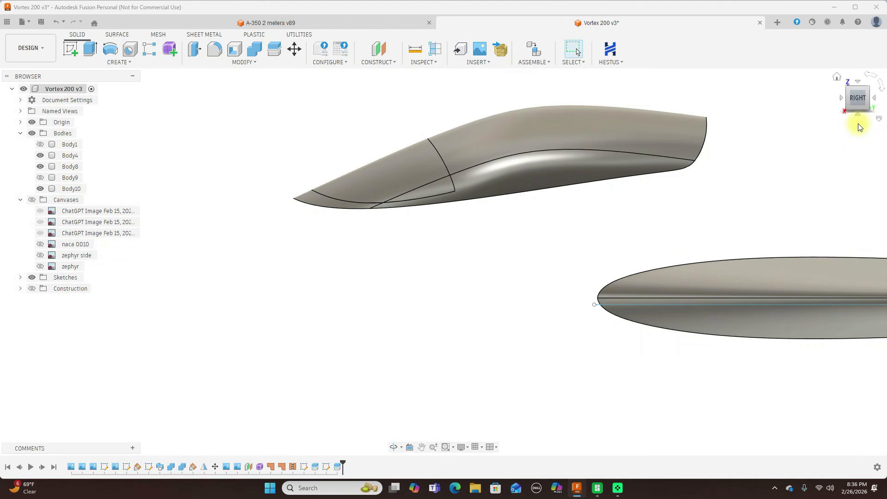
{"action": "key", "text": "ctrl+4"}
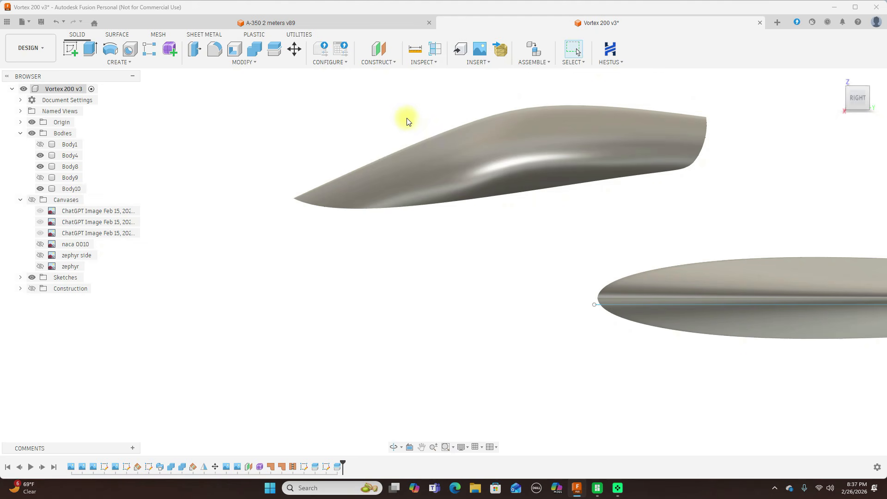
{"action": "left_click", "coordinate": [195, 54]}
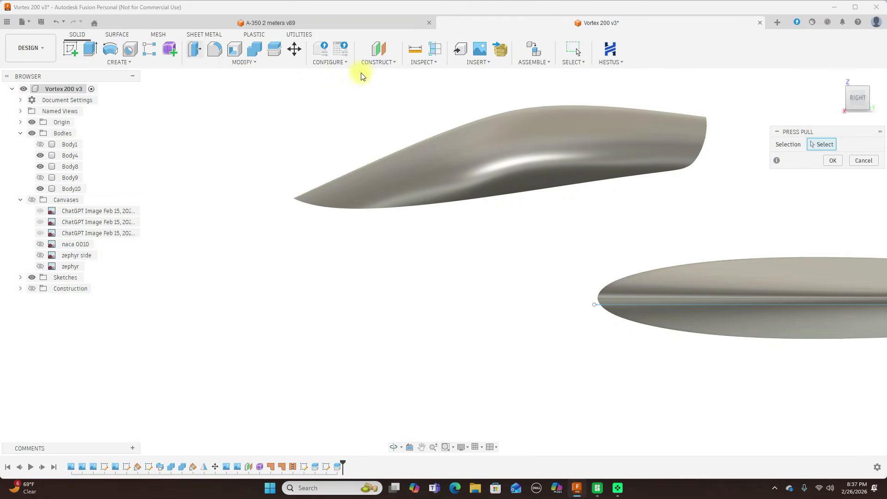
{"action": "left_click", "coordinate": [396, 161]}
{"action": "mouse_move", "coordinate": [853, 106]}
{"action": "left_mouse_down"}
{"action": "mouse_move", "coordinate": [16, 107]}
{"action": "mouse_move", "coordinate": [94, 114]}
{"action": "mouse_move", "coordinate": [107, 91]}
{"action": "mouse_move", "coordinate": [99, 90]}
{"action": "mouse_move", "coordinate": [8, 103]}
{"action": "mouse_move", "coordinate": [876, 103]}
{"action": "left_mouse_up"}
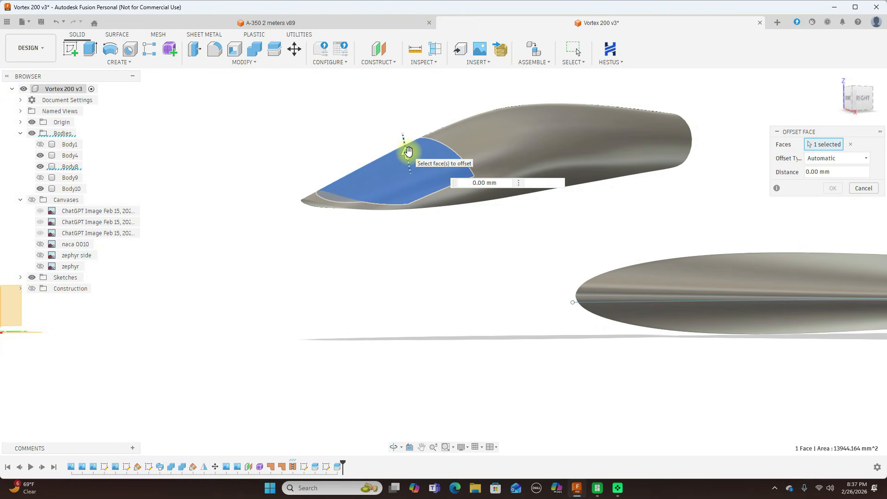
{"action": "left_click_drag", "start_coordinate": [407, 151], "coordinate": [410, 162]}
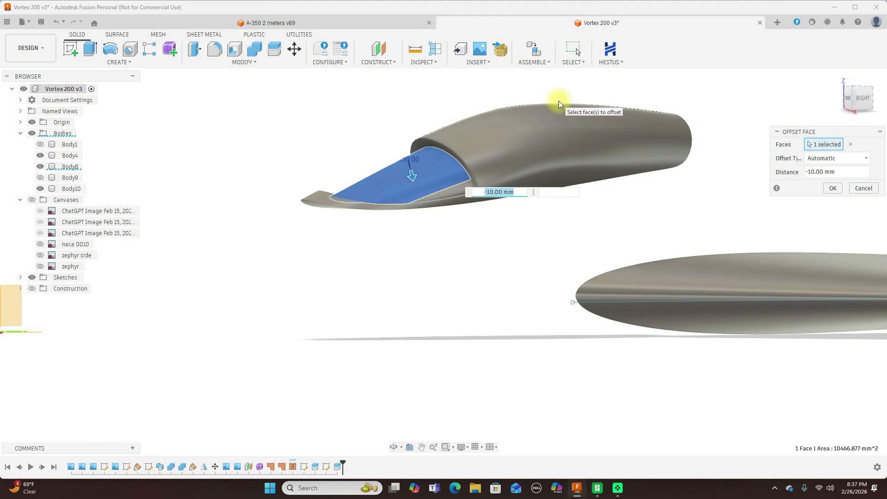
{"action": "type", "text": "-2"}
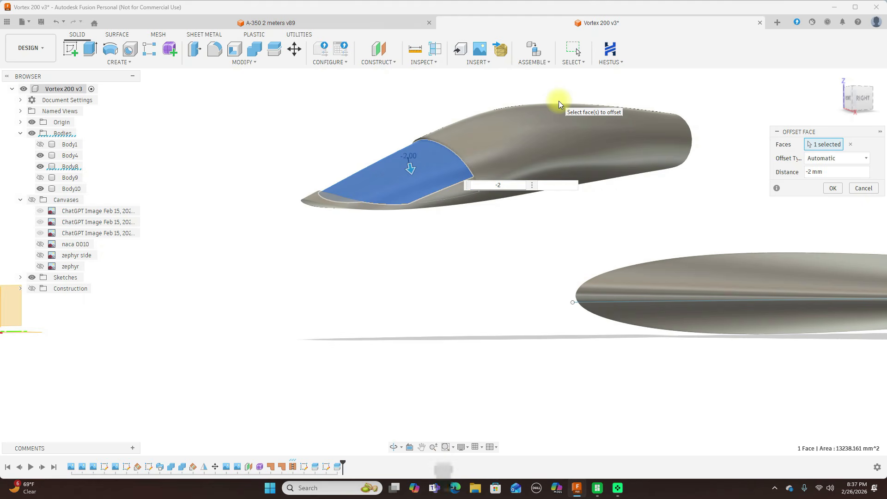
{"action": "left_click", "coordinate": [833, 189]}
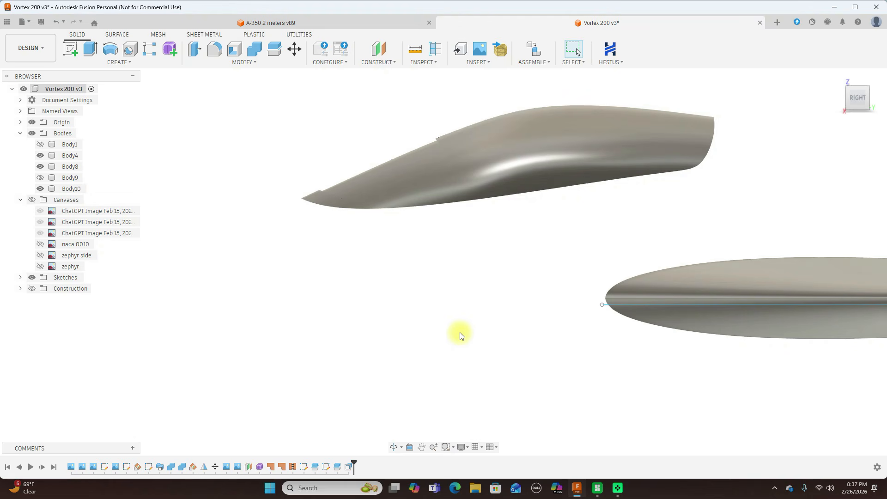
Edit the windshield's face offset and set its distance to -1 mm.
{"action": "mouse_move", "coordinate": [854, 100]}
{"action": "left_mouse_down"}
{"action": "mouse_move", "coordinate": [874, 94]}
{"action": "mouse_move", "coordinate": [21, 90]}
{"action": "mouse_move", "coordinate": [59, 90]}
{"action": "mouse_move", "coordinate": [28, 95]}
{"action": "left_mouse_up"}
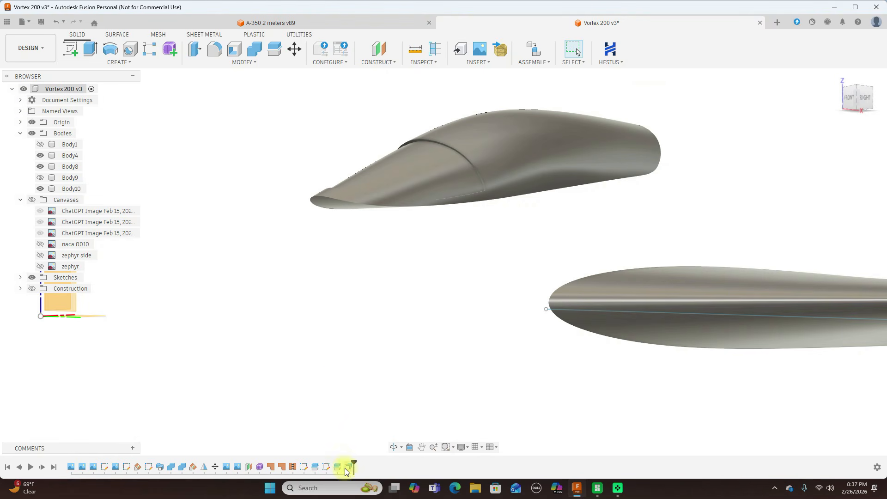
{"action": "left_click", "coordinate": [347, 468]}
{"action": "right_click", "coordinate": [346, 469]}
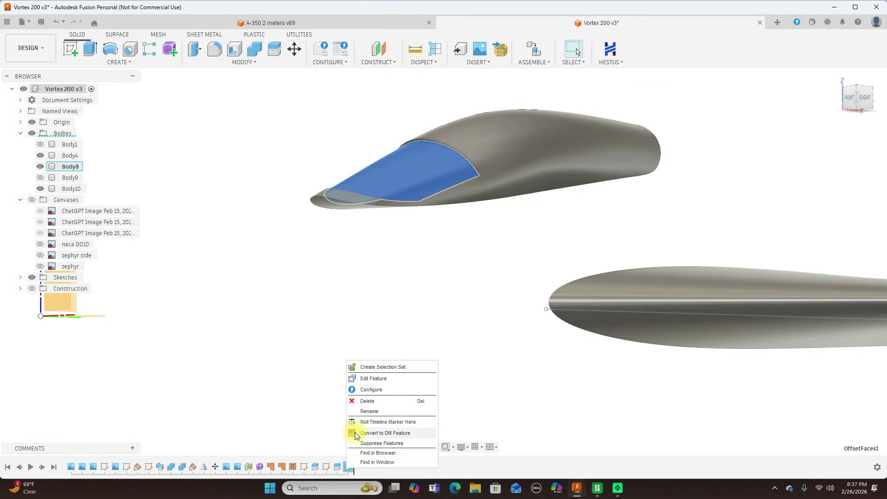
{"action": "left_click", "coordinate": [373, 379]}
{"action": "key", "text": "BackSpace"}
{"action": "type", "text": "-1"}
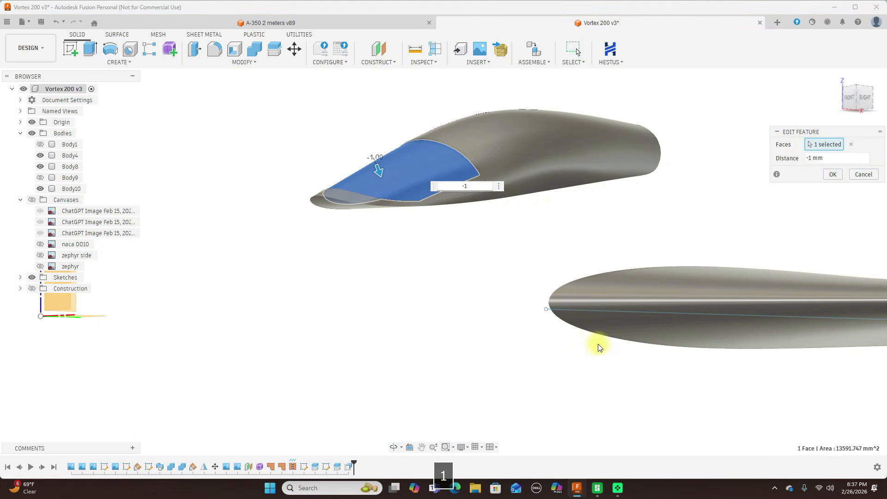
{"action": "left_click", "coordinate": [841, 177]}
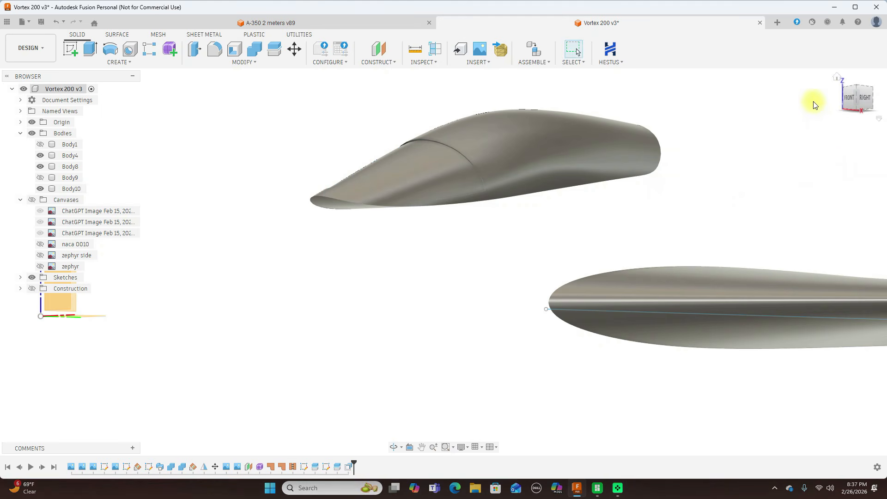
Return to the right side view and show the model edges and the reference canvases again.
{"action": "left_click", "coordinate": [846, 103]}
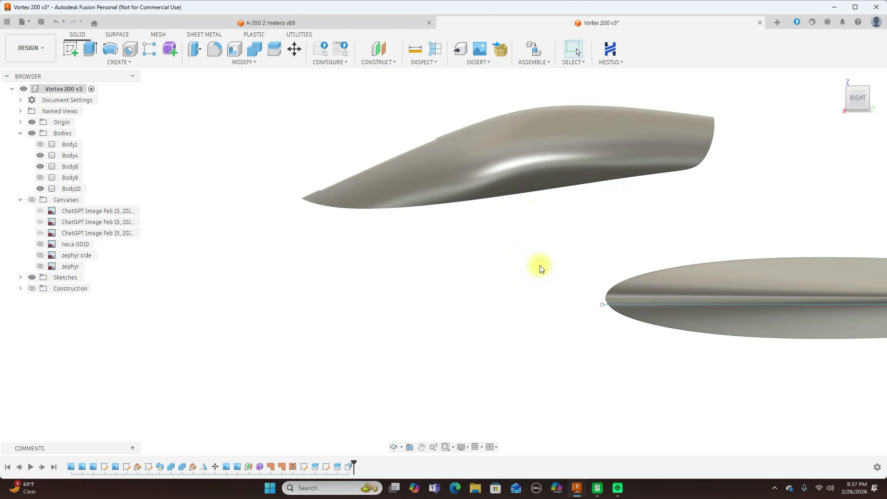
{"action": "key", "text": "ctrl+6"}
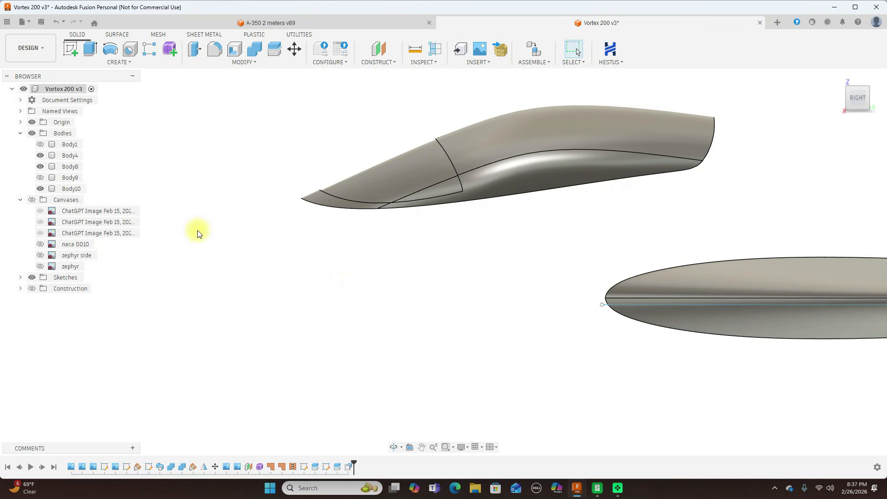
{"action": "left_click", "coordinate": [32, 200]}
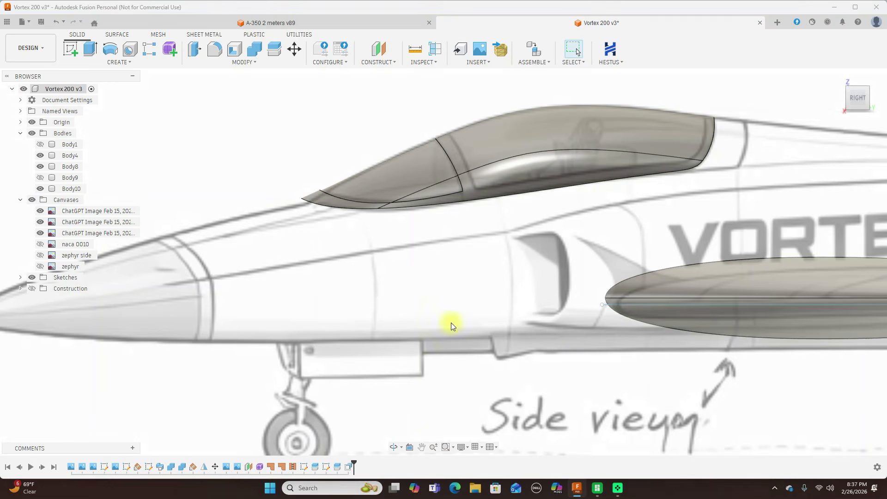
{"action": "scroll", "coordinate": [556, 332], "scroll_direction": "down", "scroll_amount": 2}
{"action": "middle_click_drag", "start_coordinate": [522, 301], "coordinate": [479, 313]}
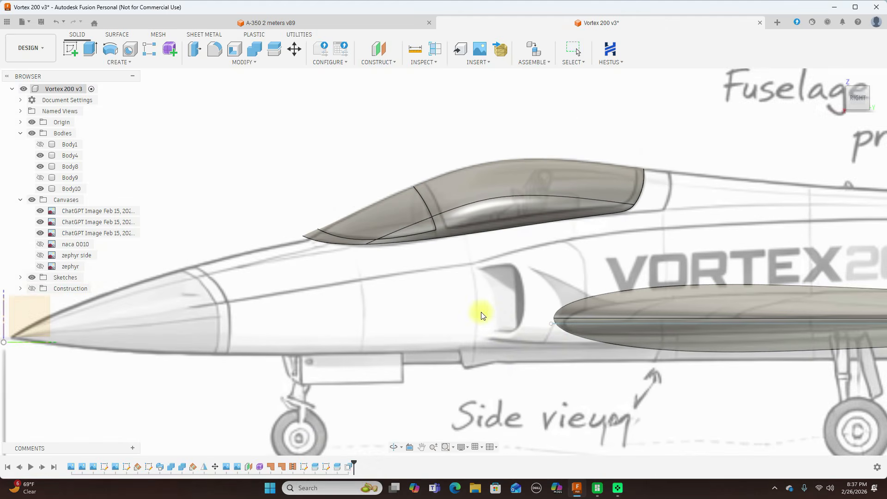
{"action": "scroll", "coordinate": [481, 312], "scroll_direction": "up", "scroll_amount": 2}
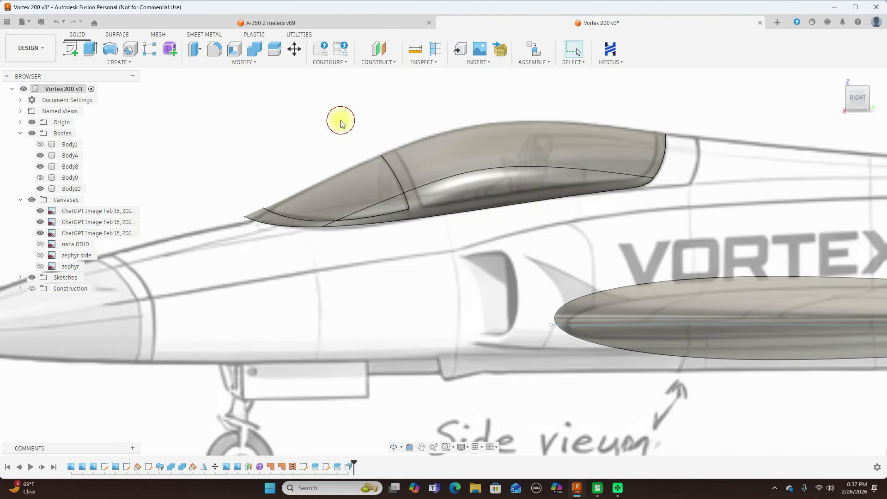
{"action": "left_click", "coordinate": [70, 49]}
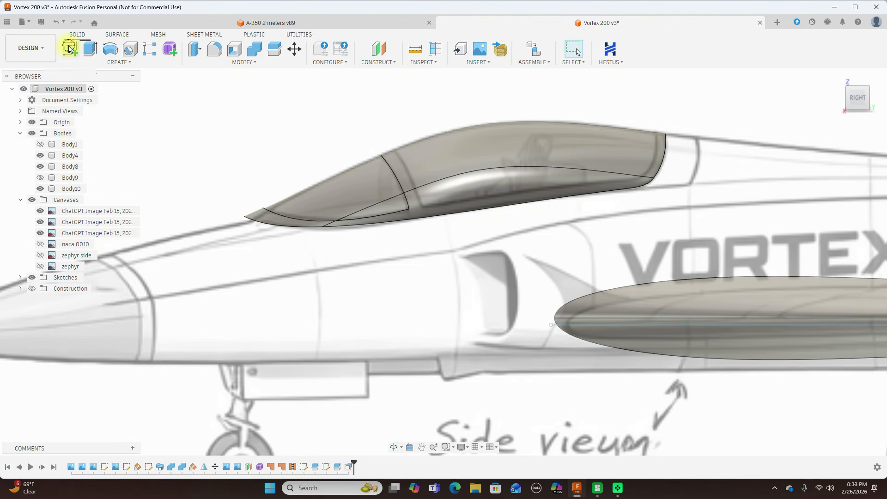
{"action": "right_click", "coordinate": [308, 124]}
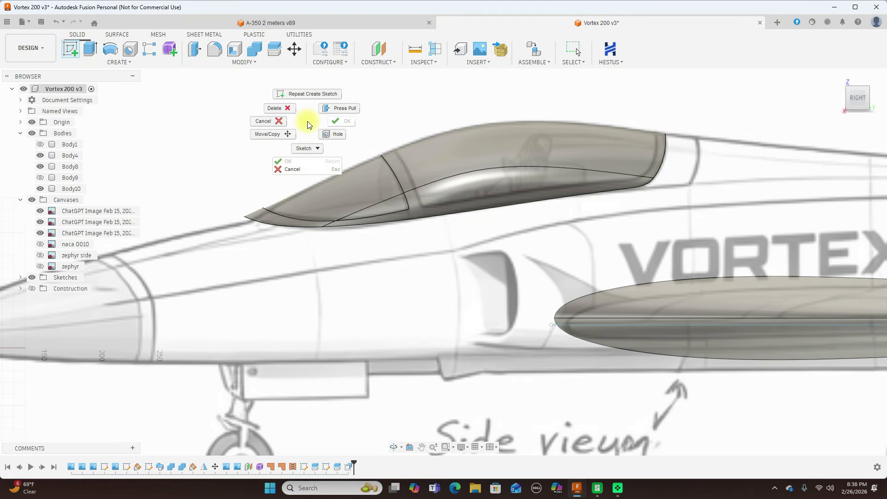
{"action": "left_click", "coordinate": [274, 124]}
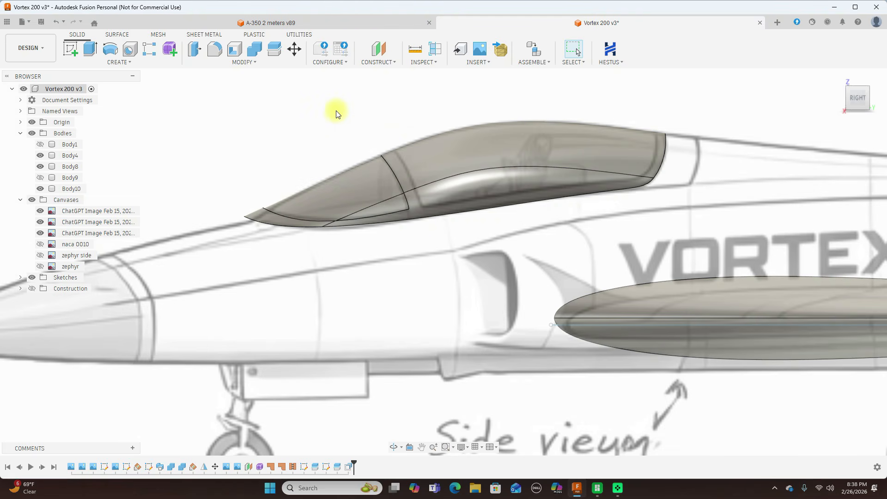
Start a sketch on the side-view origin plane and draw a fit point spline down the main canopy glass's front frame line, starting above the canopy.
{"action": "left_click", "coordinate": [71, 50]}
{"action": "left_click", "coordinate": [352, 144]}
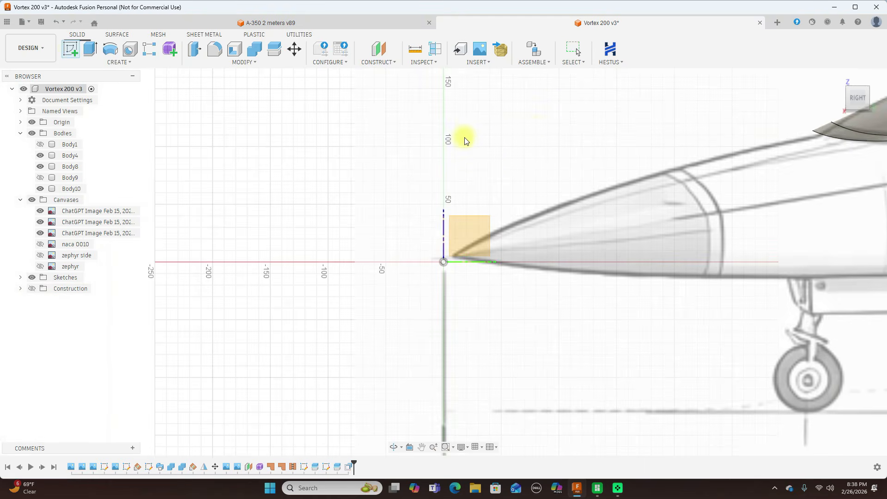
{"action": "mouse_move", "coordinate": [539, 133]}
{"action": "middle_mouse_down"}
{"action": "mouse_move", "coordinate": [359, 218]}
{"action": "mouse_move", "coordinate": [41, 277]}
{"action": "middle_mouse_up"}
{"action": "middle_click_drag", "start_coordinate": [503, 155], "coordinate": [373, 123]}
{"action": "left_click", "coordinate": [152, 48]}
{"action": "left_click", "coordinate": [355, 185]}
{"action": "left_click", "coordinate": [369, 204]}
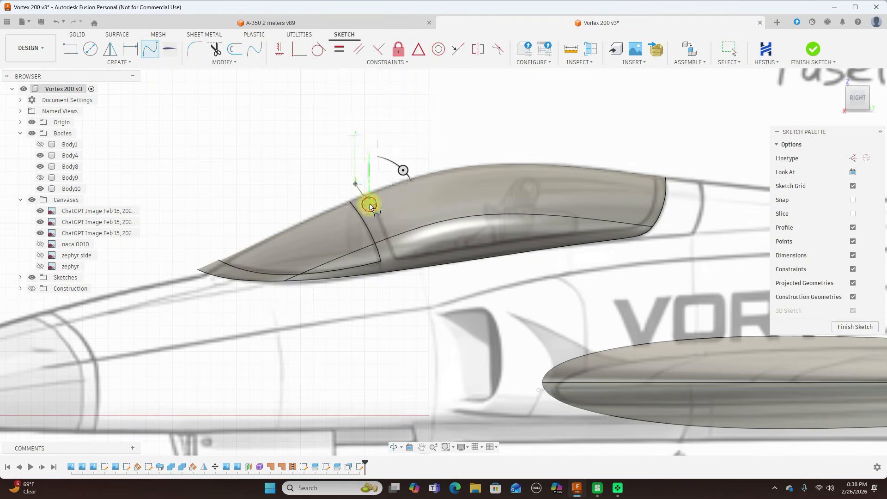
{"action": "left_click", "coordinate": [399, 268]}
{"action": "right_click", "coordinate": [397, 258]}
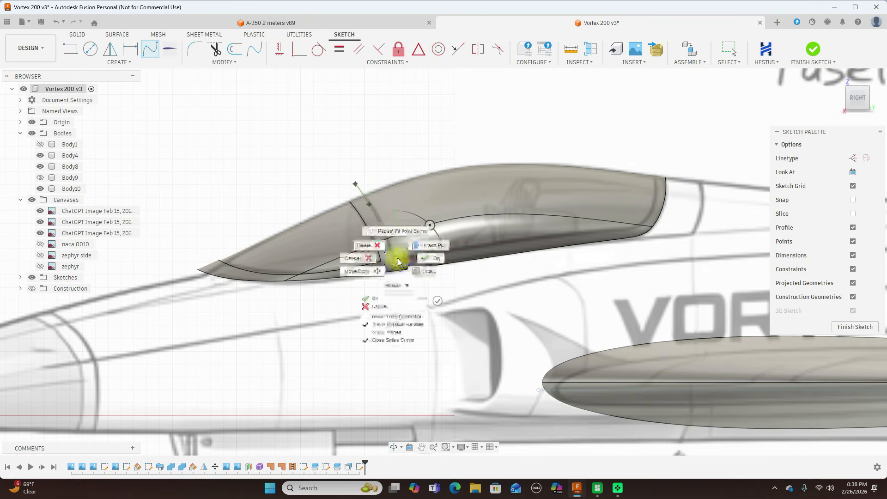
{"action": "left_click", "coordinate": [422, 256]}
{"action": "key", "text": "Escape"}
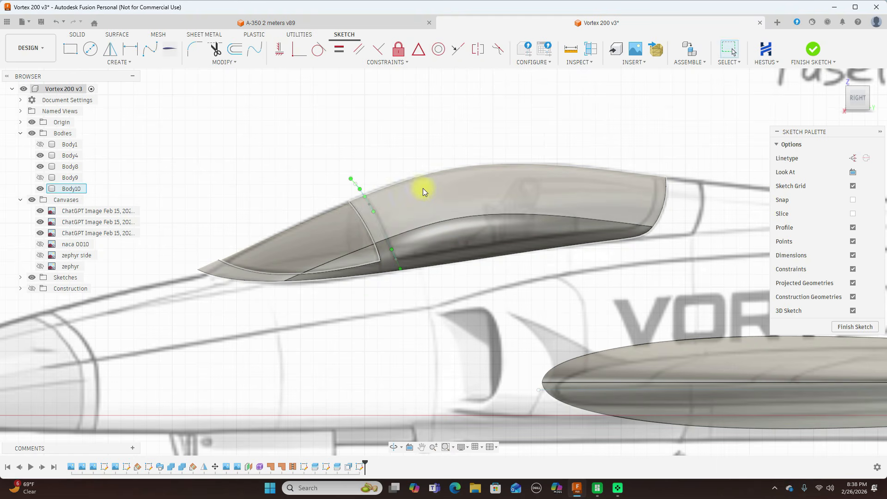
Draw a fit point spline from above the canopy's rear down the glass outline and forward along its lower edge to the front spline's lower end.
{"action": "left_click", "coordinate": [150, 48]}
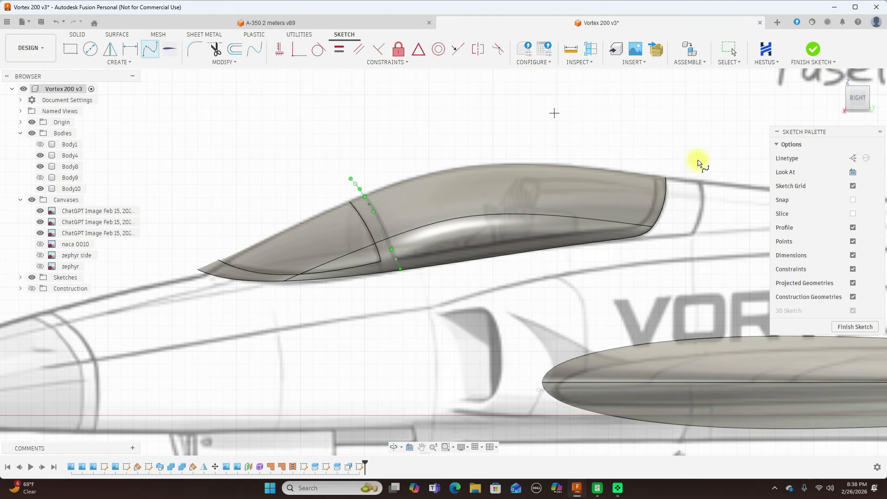
{"action": "left_click", "coordinate": [652, 166]}
{"action": "left_click", "coordinate": [657, 191]}
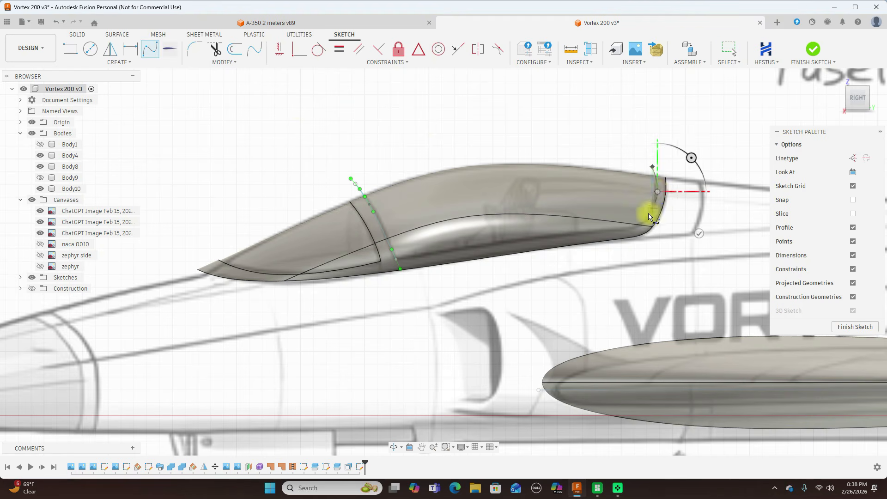
{"action": "left_click", "coordinate": [648, 216]}
{"action": "left_click", "coordinate": [631, 227]}
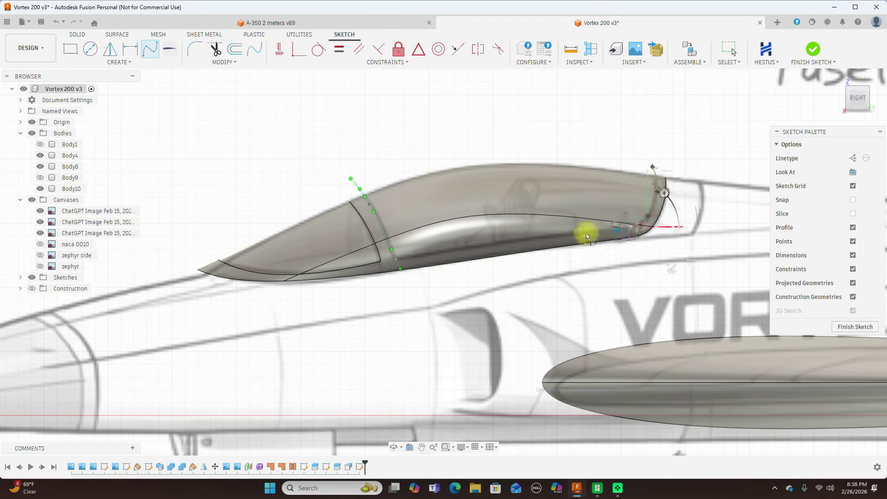
{"action": "left_click", "coordinate": [573, 236]}
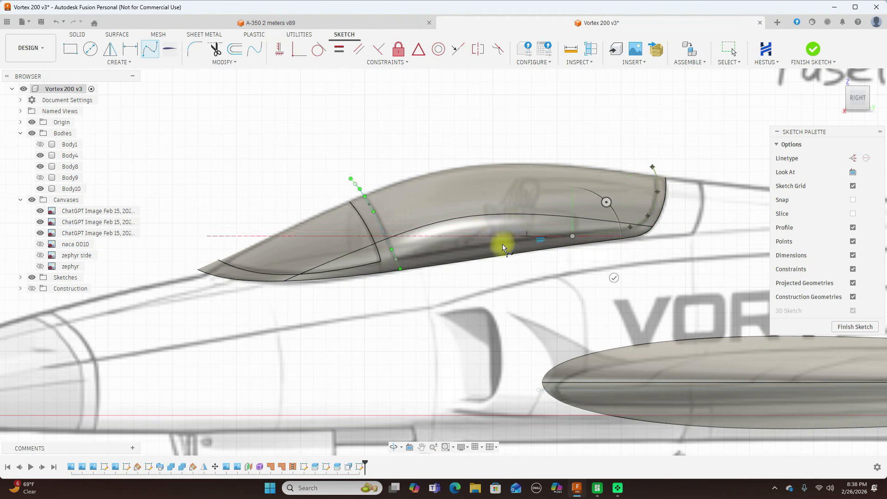
{"action": "left_click", "coordinate": [490, 248]}
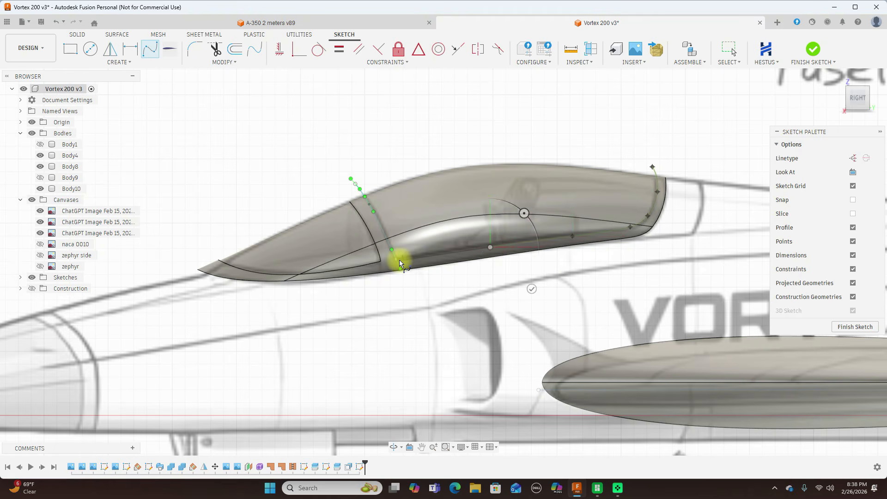
{"action": "left_click", "coordinate": [397, 259]}
{"action": "right_click", "coordinate": [397, 260]}
{"action": "left_click", "coordinate": [427, 259]}
{"action": "left_click", "coordinate": [470, 120]}
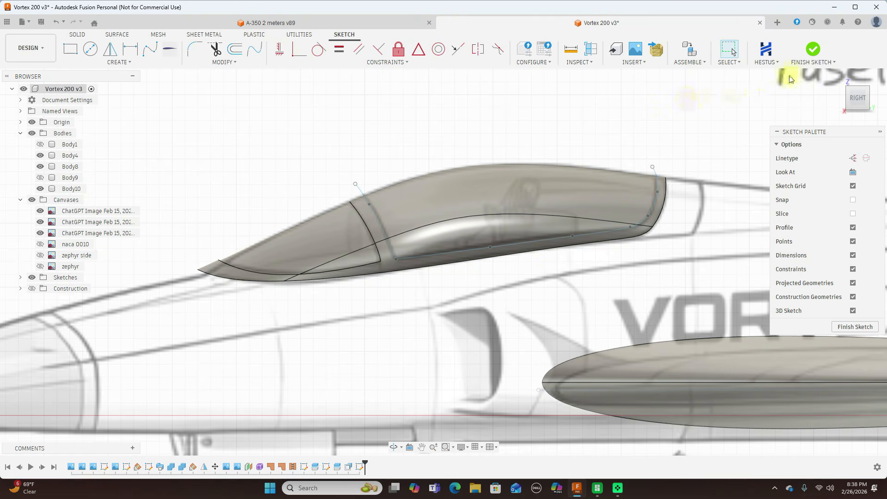
Finish the sketch and split the canopy body with the two new splines to separate the main glass section.
{"action": "left_click", "coordinate": [813, 49]}
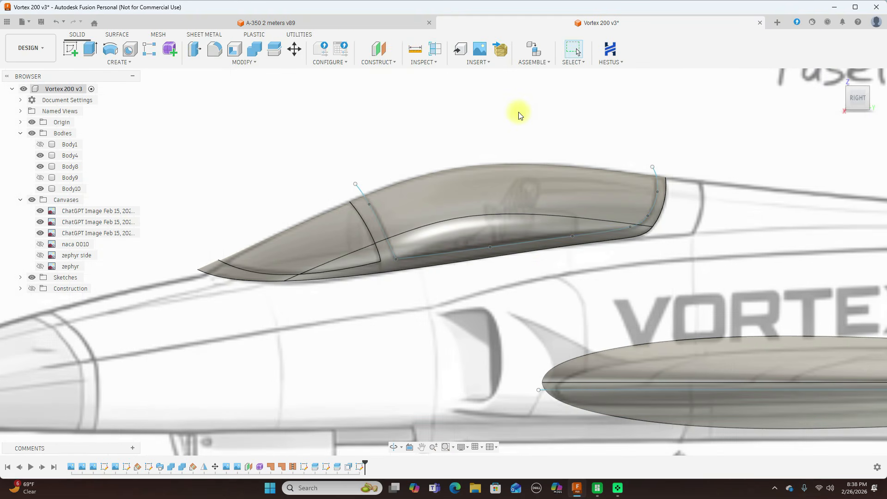
{"action": "left_click", "coordinate": [274, 49]}
{"action": "left_click", "coordinate": [608, 189]}
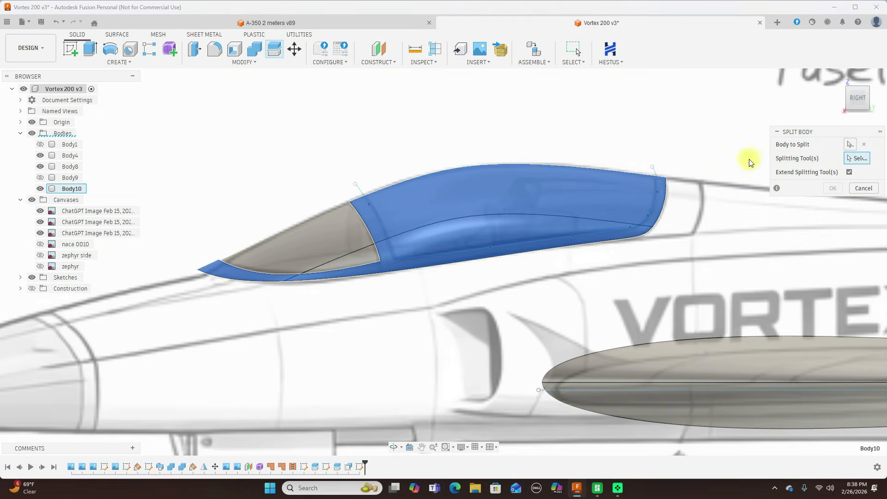
{"action": "left_click", "coordinate": [654, 175]}
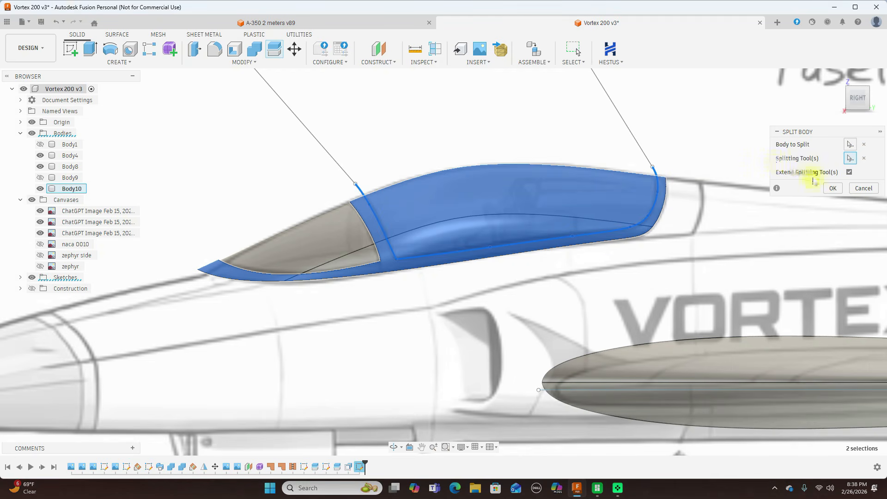
{"action": "left_click", "coordinate": [832, 189]}
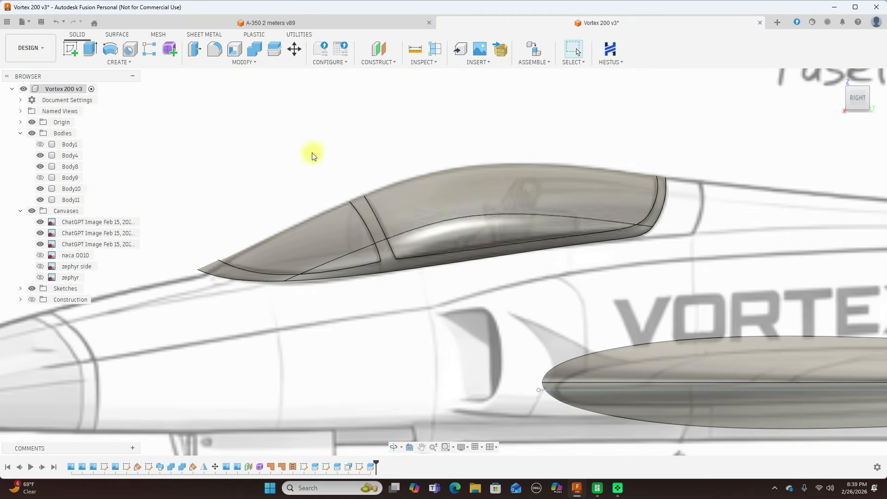
Offset the main canopy glass's outer face by -1 mm to recess it below the frame.
{"action": "left_click", "coordinate": [195, 50]}
{"action": "left_click", "coordinate": [484, 187]}
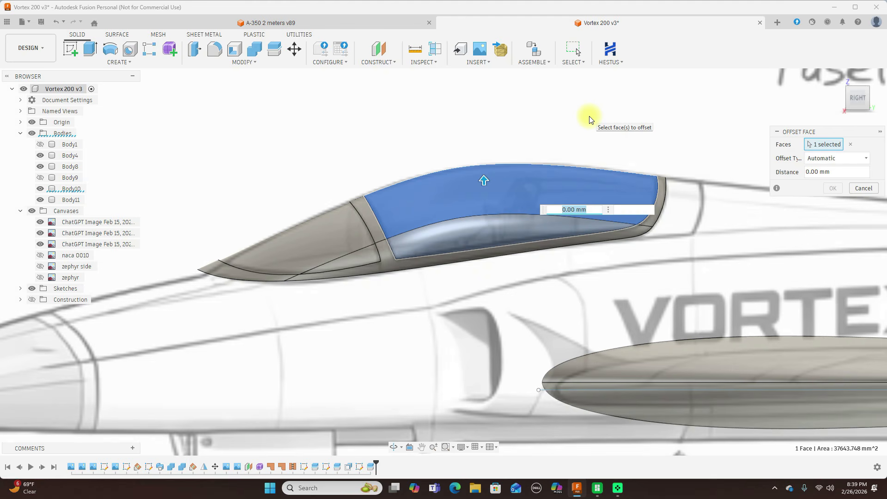
{"action": "type", "text": "-1"}
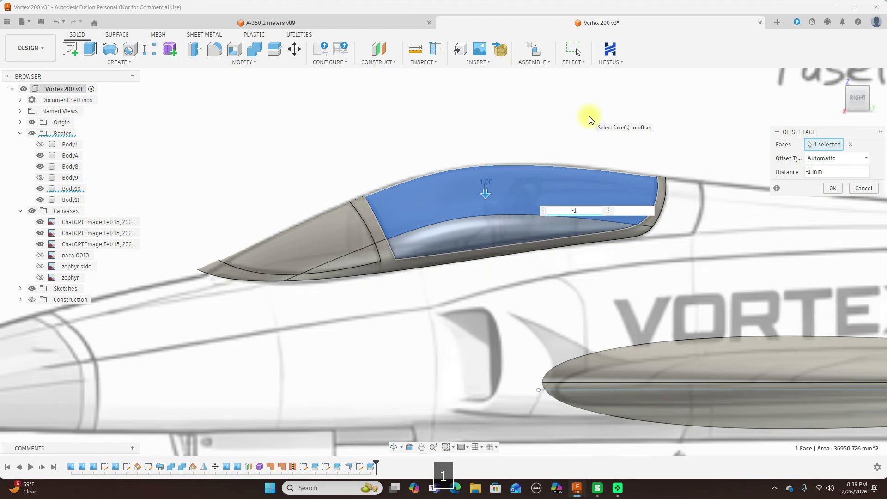
{"action": "left_click", "coordinate": [833, 189]}
{"action": "scroll", "coordinate": [702, 132], "scroll_direction": "down", "scroll_amount": 1}
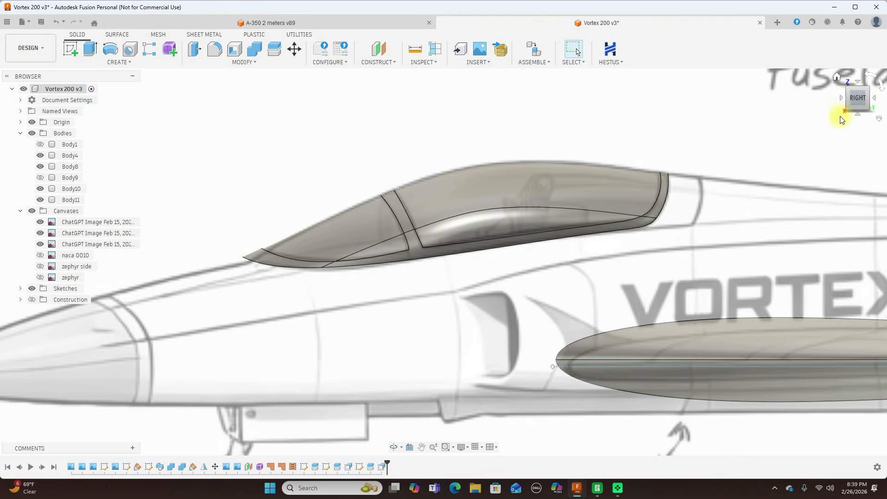
{"action": "mouse_move", "coordinate": [856, 100]}
{"action": "left_mouse_down"}
{"action": "mouse_move", "coordinate": [6, 115]}
{"action": "mouse_move", "coordinate": [15, 104]}
{"action": "mouse_move", "coordinate": [3, 102]}
{"action": "mouse_move", "coordinate": [871, 101]}
{"action": "mouse_move", "coordinate": [851, 102]}
{"action": "left_mouse_up"}
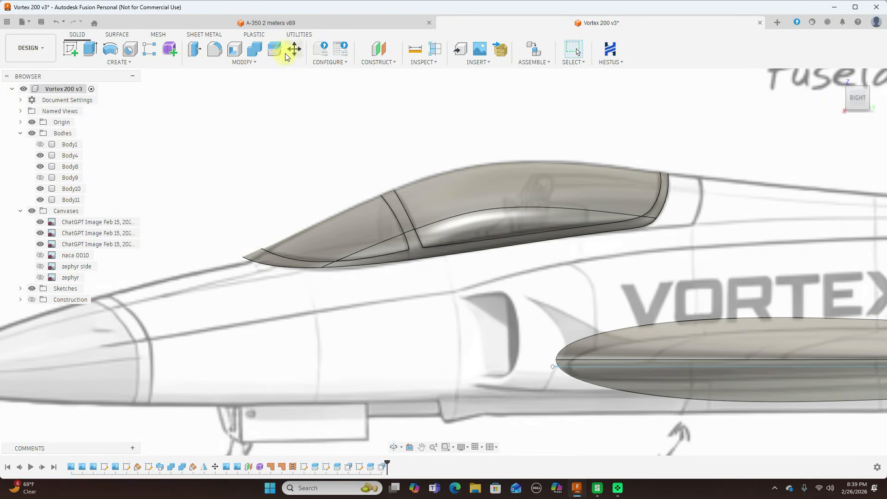
Combine the canopy frame with the windshield and main glass bodies using Join, with the frame as target.
{"action": "left_click", "coordinate": [257, 50]}
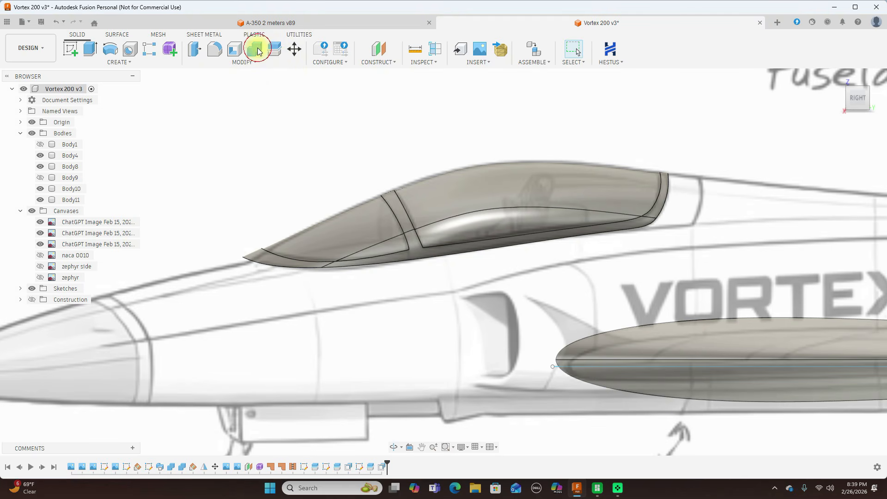
{"action": "left_click", "coordinate": [397, 201]}
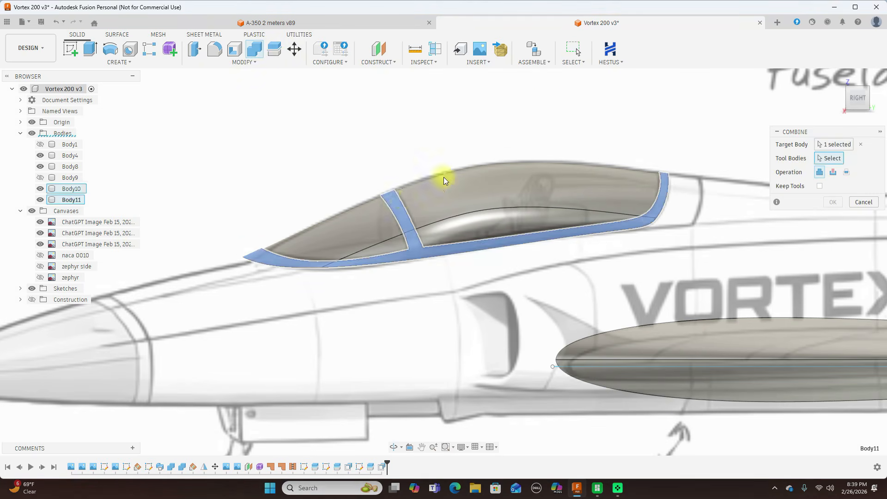
{"action": "left_click", "coordinate": [362, 220]}
{"action": "left_click", "coordinate": [476, 179]}
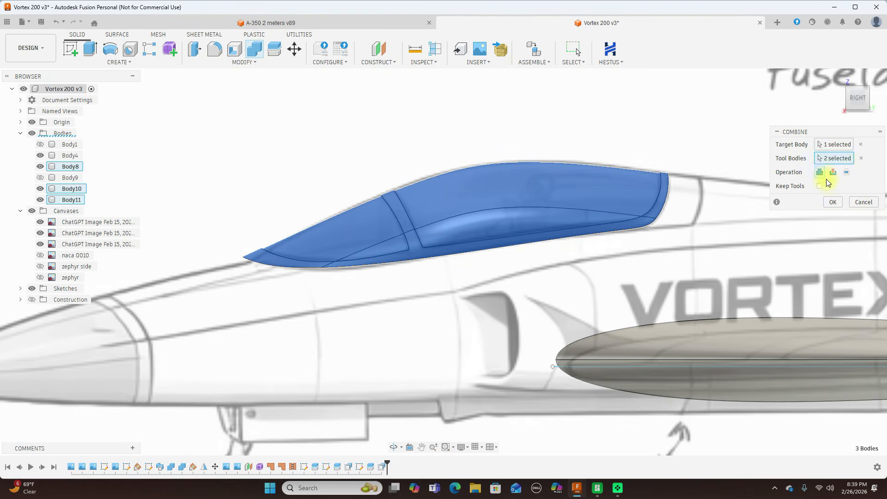
{"action": "left_click", "coordinate": [834, 202]}
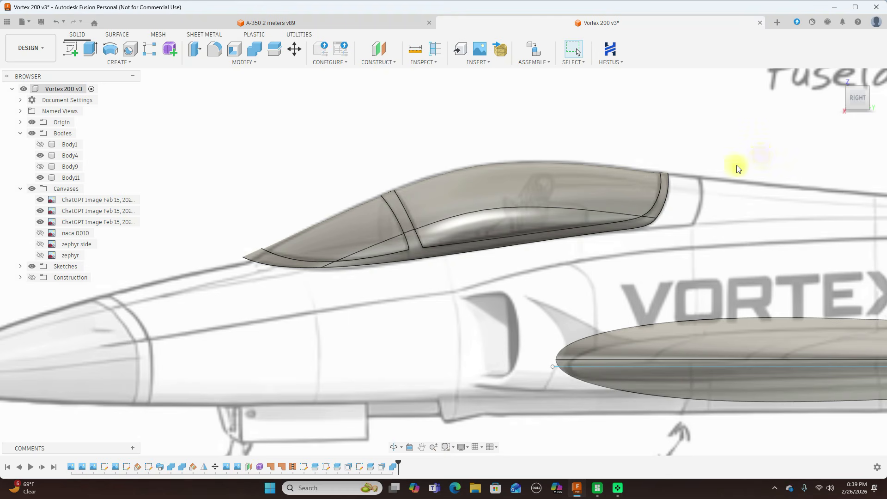
Apply the Glass - Light Color (Blue) appearance to the upper and lower faces of the main canopy glass.
{"action": "scroll", "coordinate": [506, 265], "scroll_direction": "up", "scroll_amount": 1}
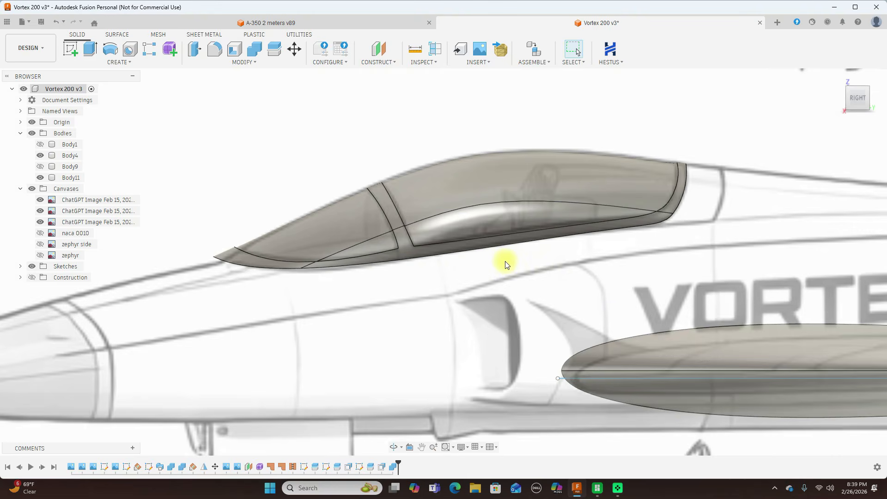
{"action": "scroll", "coordinate": [506, 264], "scroll_direction": "down", "scroll_amount": 1}
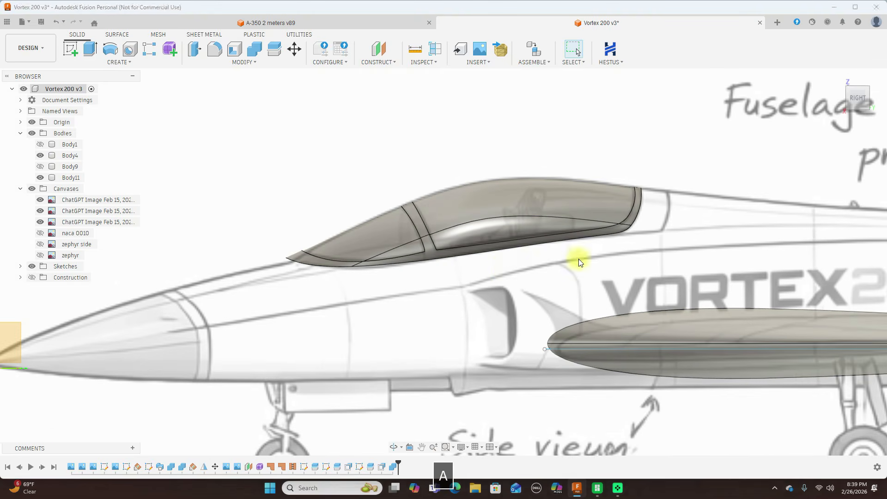
{"action": "key", "text": "a"}
{"action": "scroll", "coordinate": [597, 258], "scroll_direction": "up", "scroll_amount": 1}
{"action": "middle_click_drag", "start_coordinate": [599, 261], "coordinate": [537, 239]}
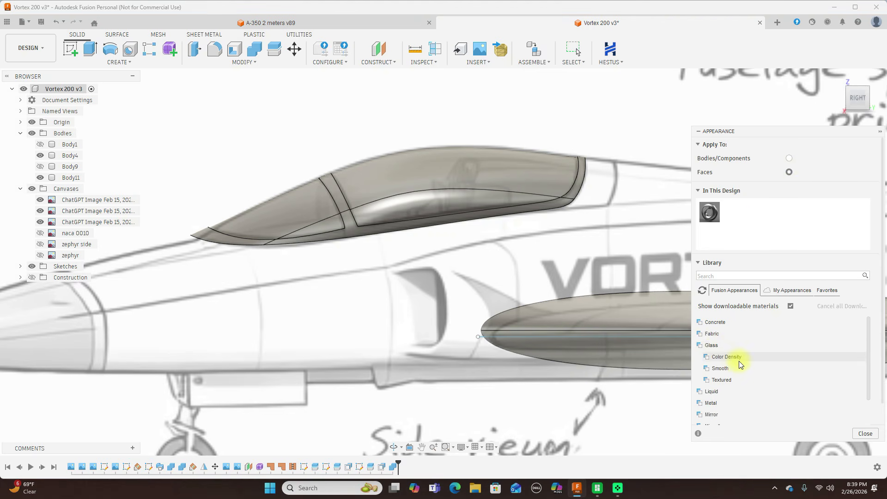
{"action": "scroll", "coordinate": [738, 358], "scroll_direction": "down", "scroll_amount": 3}
{"action": "scroll", "coordinate": [737, 331], "scroll_direction": "up", "scroll_amount": 2}
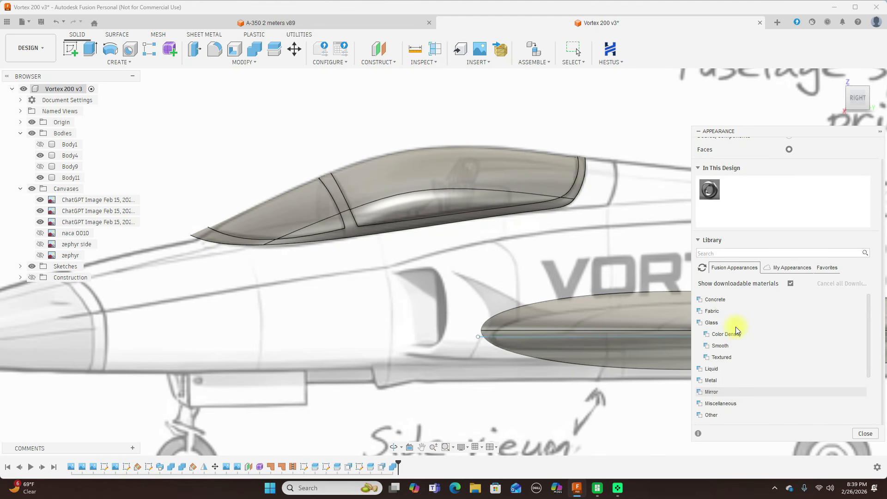
{"action": "left_click", "coordinate": [734, 334]}
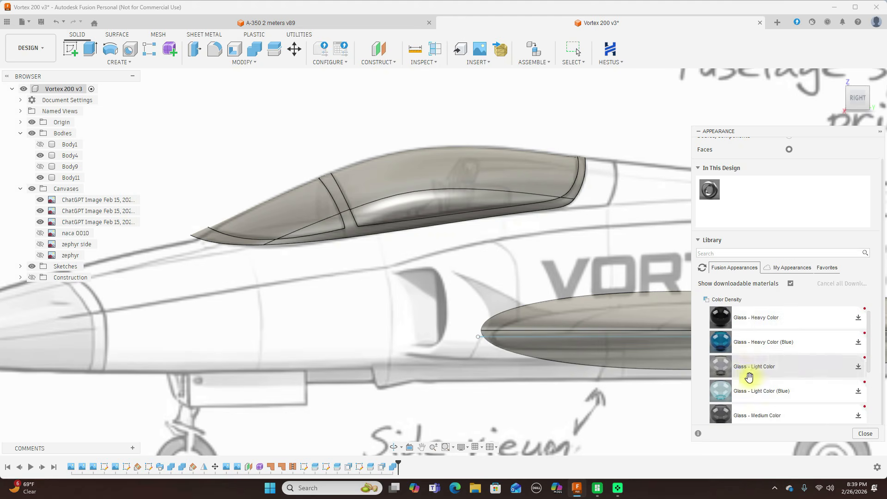
{"action": "left_click_drag", "start_coordinate": [723, 391], "coordinate": [464, 176]}
{"action": "left_click_drag", "start_coordinate": [719, 391], "coordinate": [447, 200]}
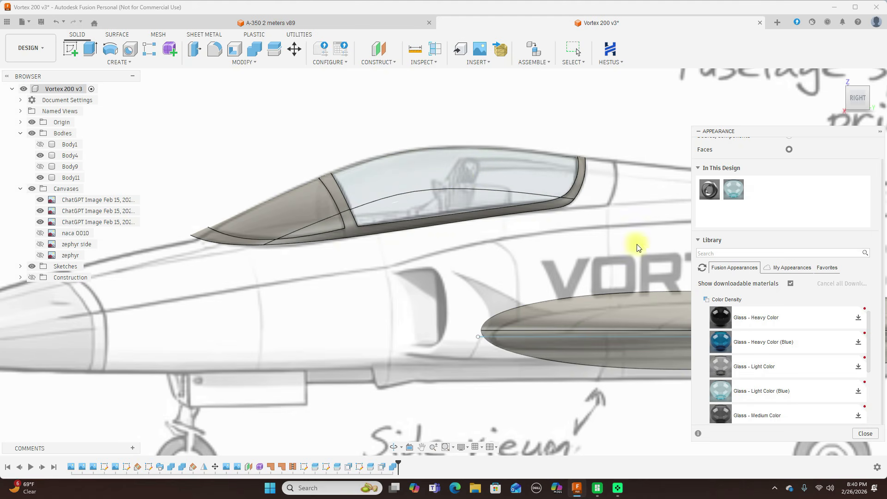
Apply the Glass - Light Color (Blue) appearance to the windshield's lower and upper faces.
{"action": "left_click_drag", "start_coordinate": [731, 391], "coordinate": [317, 230]}
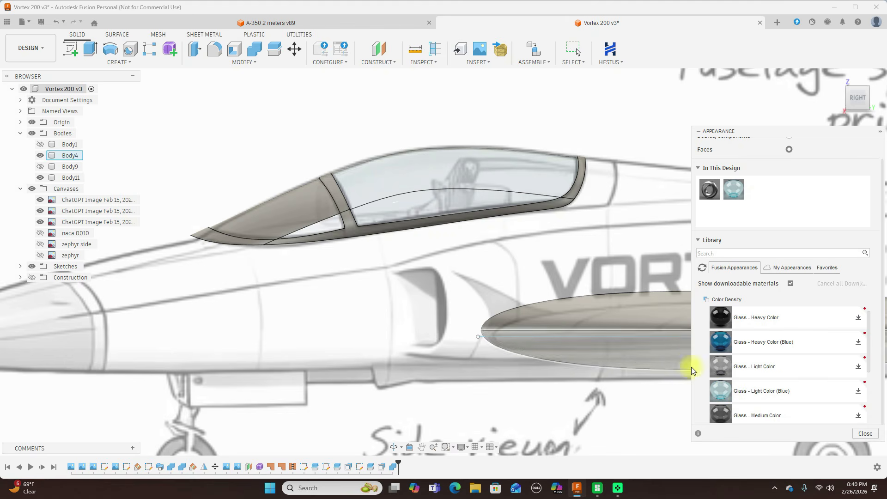
{"action": "left_click_drag", "start_coordinate": [719, 389], "coordinate": [298, 205]}
{"action": "scroll", "coordinate": [519, 292], "scroll_direction": "down", "scroll_amount": 2}
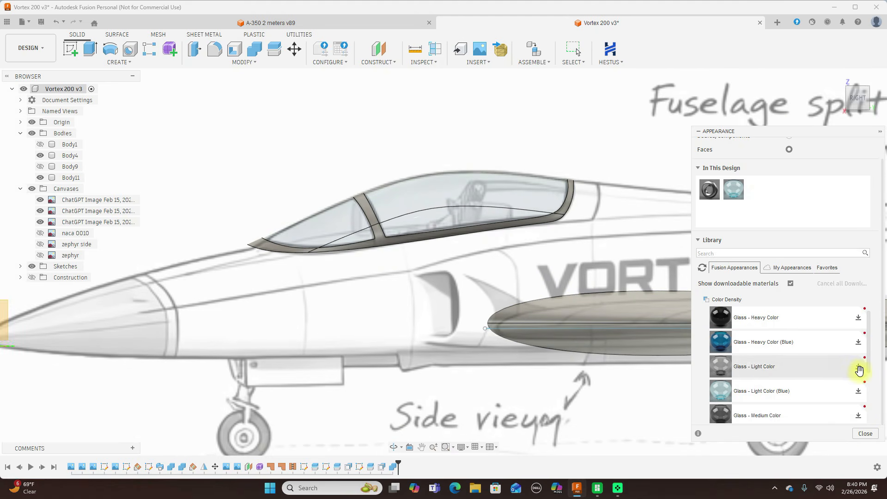
Apply Paint - Enamel Glossy (Yellow) to the whole canopy body, keeping the appearances already applied to its glass faces.
{"action": "scroll", "coordinate": [858, 366], "scroll_direction": "up", "scroll_amount": 1}
{"action": "scroll", "coordinate": [860, 368], "scroll_direction": "down", "scroll_amount": 5}
{"action": "scroll", "coordinate": [860, 368], "scroll_direction": "down", "scroll_amount": 3}
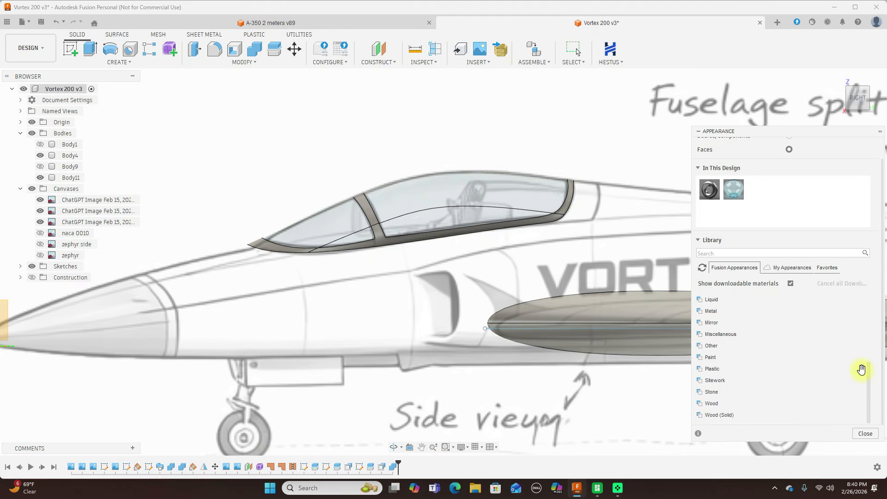
{"action": "left_click", "coordinate": [712, 358]}
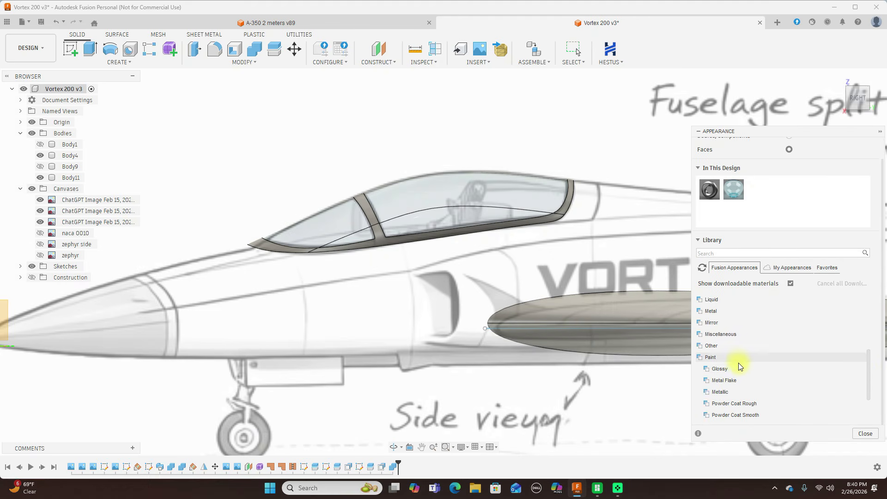
{"action": "left_click", "coordinate": [740, 368]}
{"action": "scroll", "coordinate": [754, 361], "scroll_direction": "down", "scroll_amount": 5}
{"action": "scroll", "coordinate": [760, 359], "scroll_direction": "up", "scroll_amount": 2}
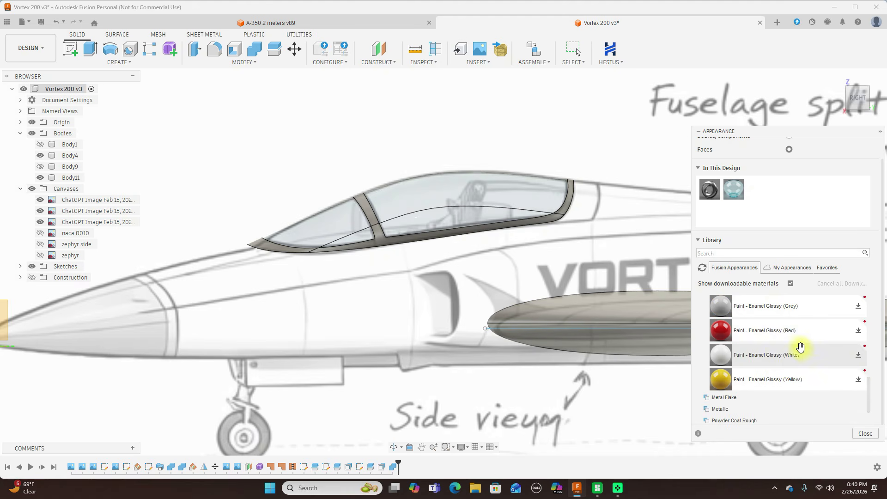
{"action": "mouse_move", "coordinate": [727, 380]}
{"action": "left_mouse_down"}
{"action": "mouse_move", "coordinate": [689, 359]}
{"action": "mouse_move", "coordinate": [558, 221]}
{"action": "mouse_move", "coordinate": [517, 230]}
{"action": "mouse_move", "coordinate": [577, 264]}
{"action": "mouse_move", "coordinate": [731, 306]}
{"action": "mouse_move", "coordinate": [727, 185]}
{"action": "mouse_move", "coordinate": [746, 187]}
{"action": "left_mouse_up"}
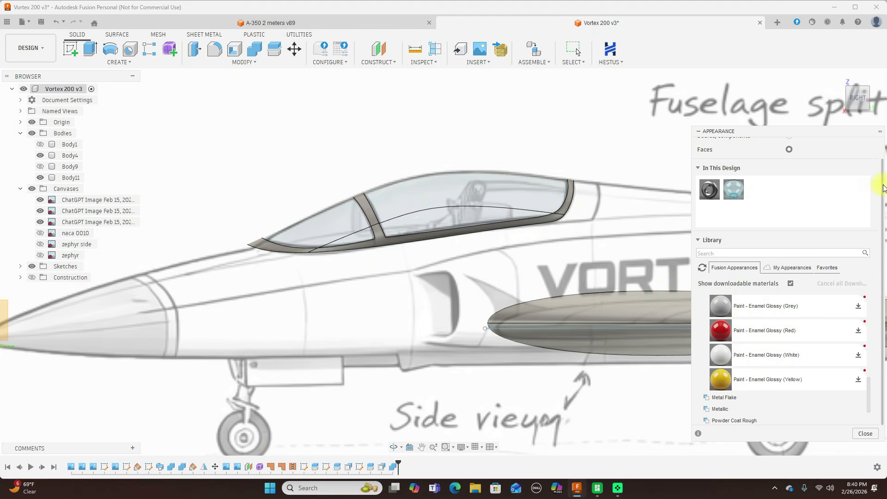
{"action": "scroll", "coordinate": [875, 185], "scroll_direction": "up", "scroll_amount": 2}
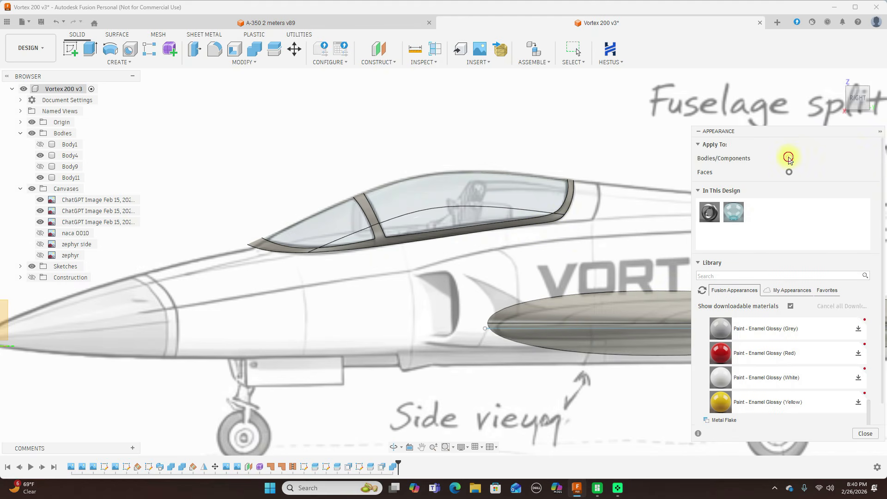
{"action": "left_click_drag", "start_coordinate": [721, 402], "coordinate": [548, 221]}
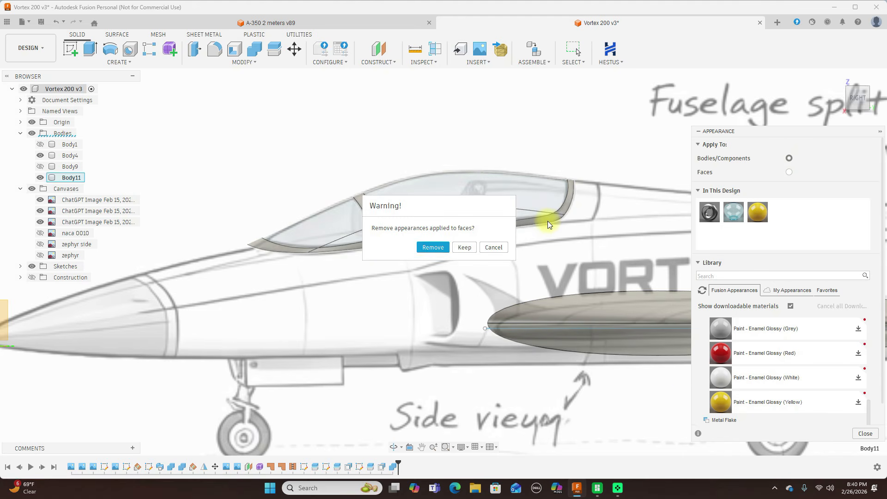
{"action": "left_click", "coordinate": [464, 248]}
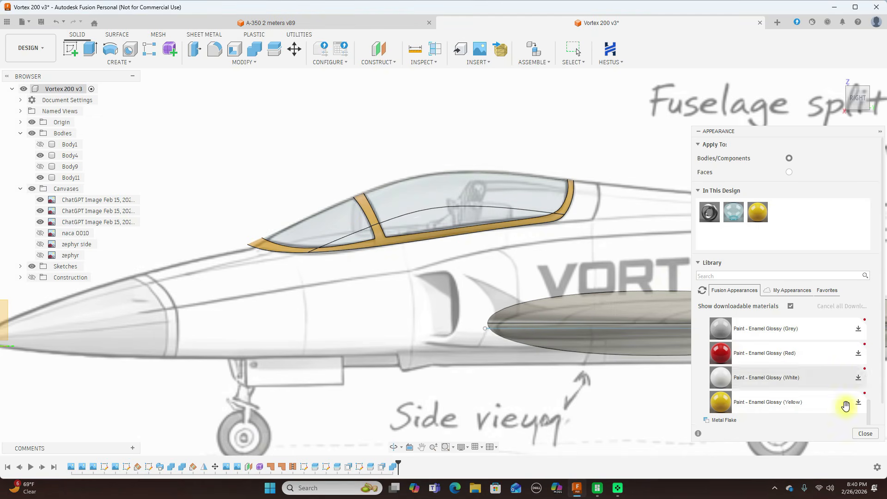
{"action": "left_click", "coordinate": [865, 433]}
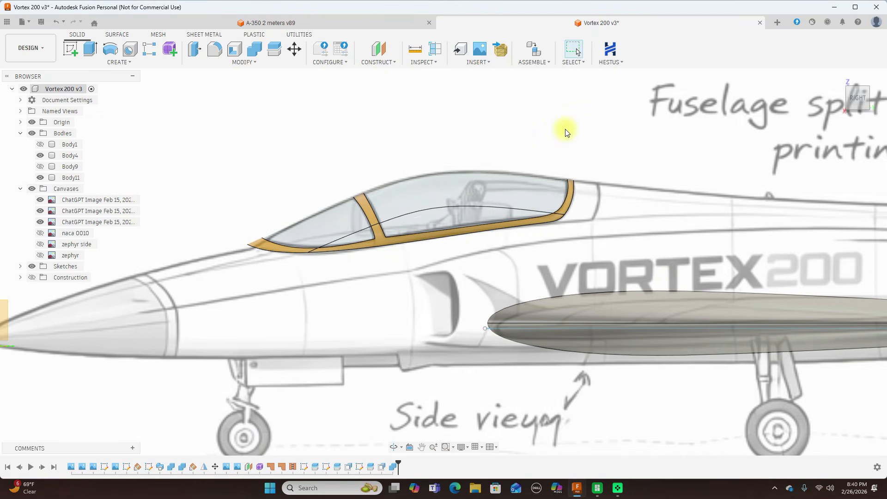
Examine the coloured canopy against the reference canvases in the right, front and top views.
{"action": "scroll", "coordinate": [517, 212], "scroll_direction": "up", "scroll_amount": 2}
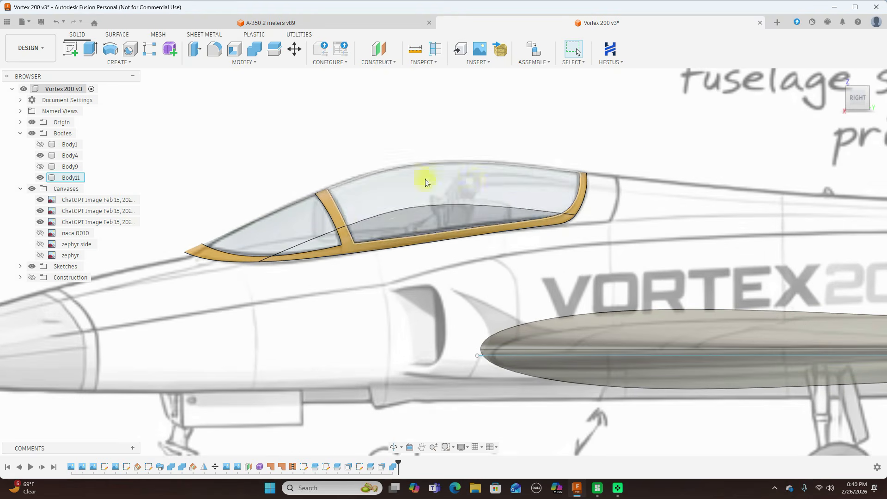
{"action": "scroll", "coordinate": [305, 203], "scroll_direction": "up", "scroll_amount": 4}
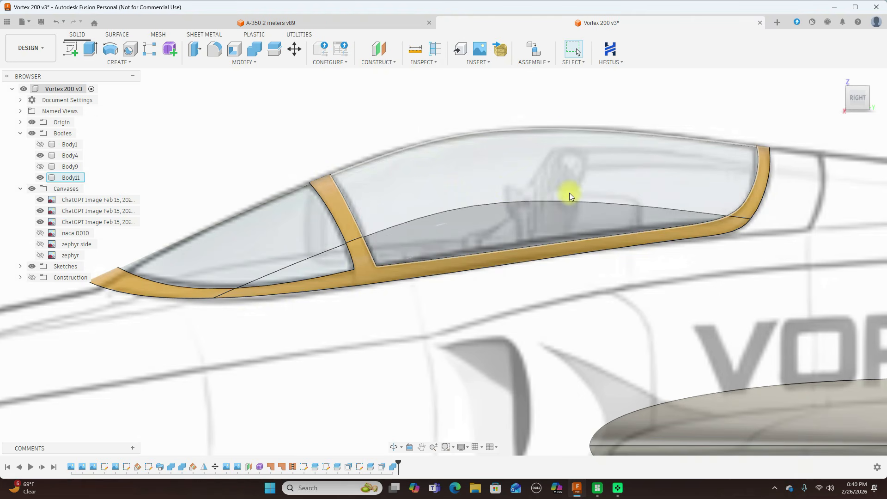
{"action": "scroll", "coordinate": [667, 240], "scroll_direction": "down", "scroll_amount": 5}
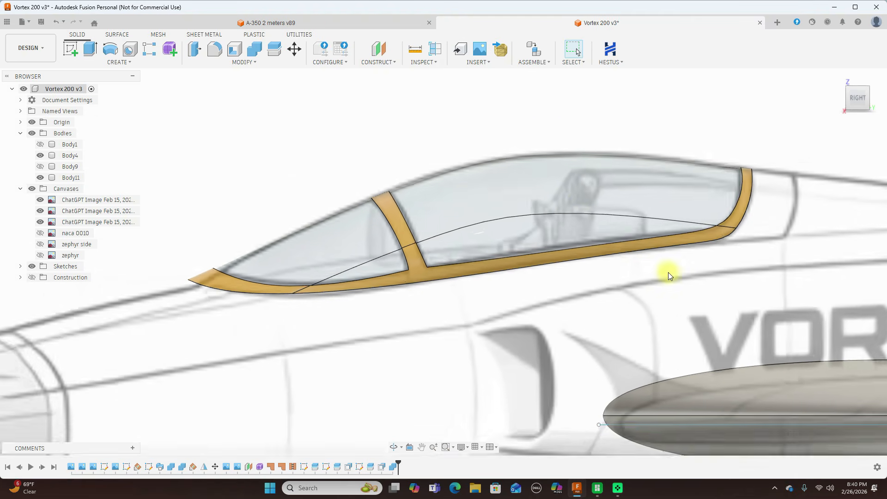
{"action": "left_click", "coordinate": [844, 100]}
{"action": "scroll", "coordinate": [530, 181], "scroll_direction": "up", "scroll_amount": 2}
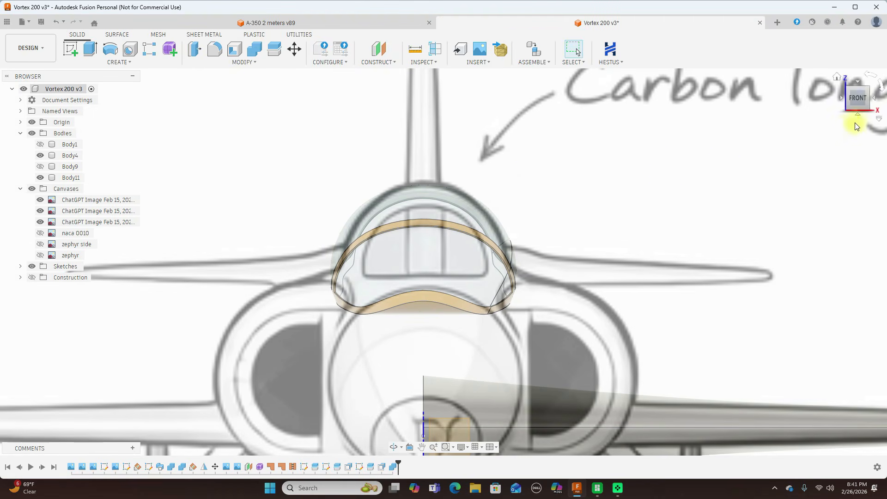
{"action": "left_click", "coordinate": [877, 102]}
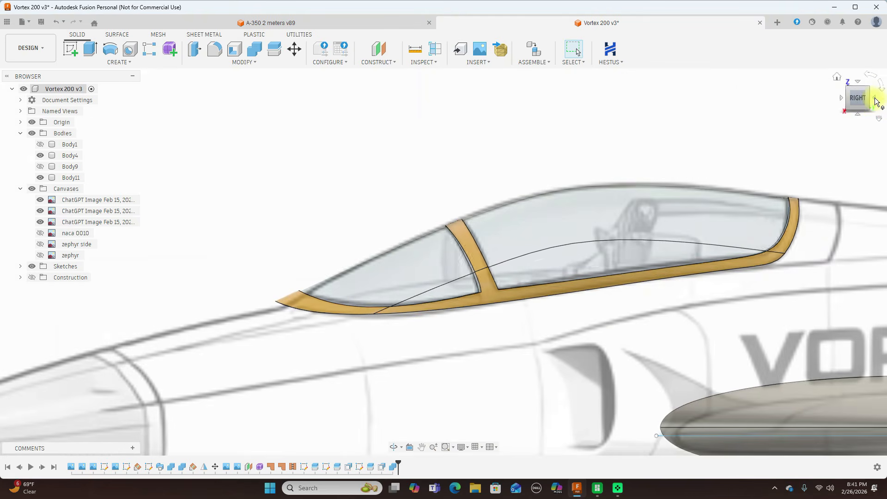
{"action": "left_click", "coordinate": [856, 82]}
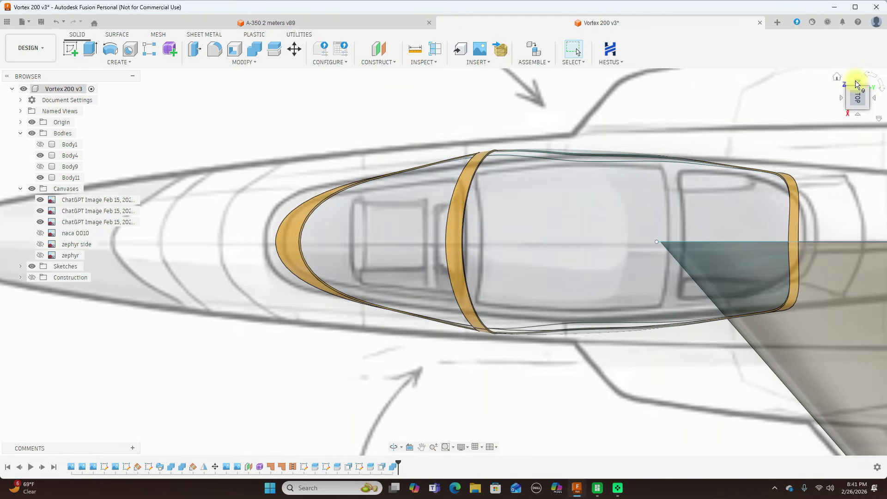
Compare the canopy with the whole-aircraft side and front reference drawings.
{"action": "left_click", "coordinate": [858, 113]}
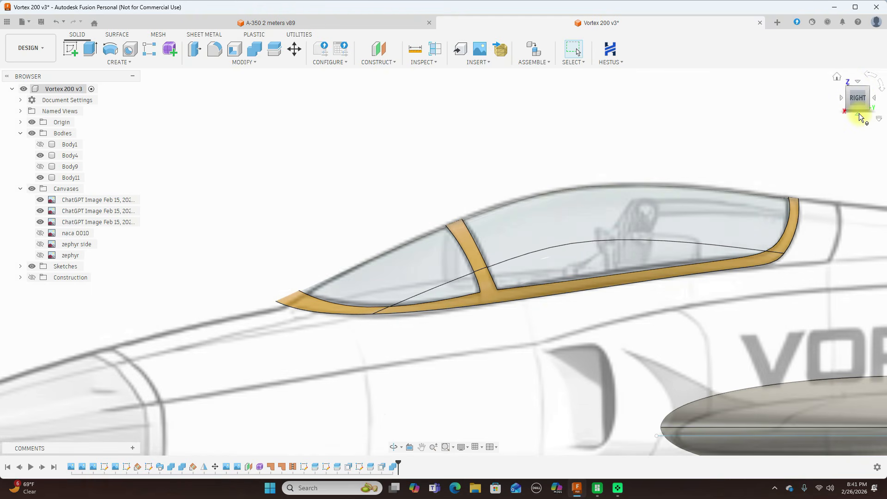
{"action": "scroll", "coordinate": [591, 162], "scroll_direction": "down", "scroll_amount": 5}
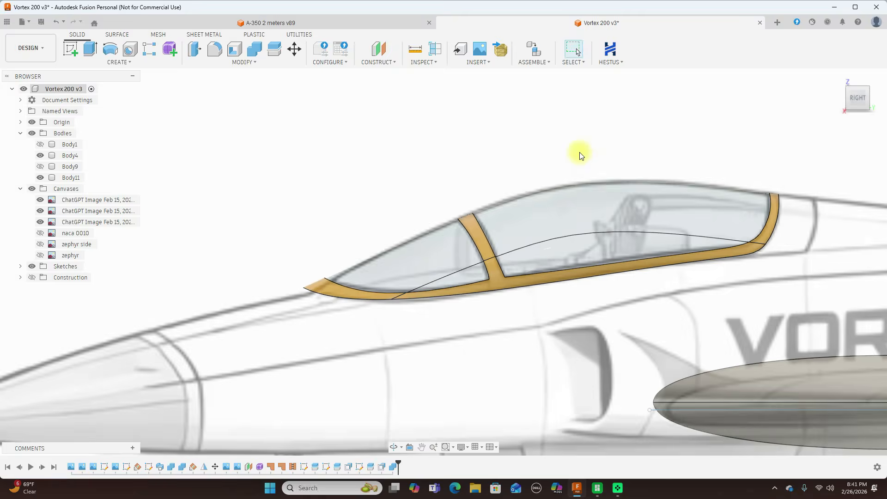
{"action": "scroll", "coordinate": [577, 134], "scroll_direction": "down", "scroll_amount": 5}
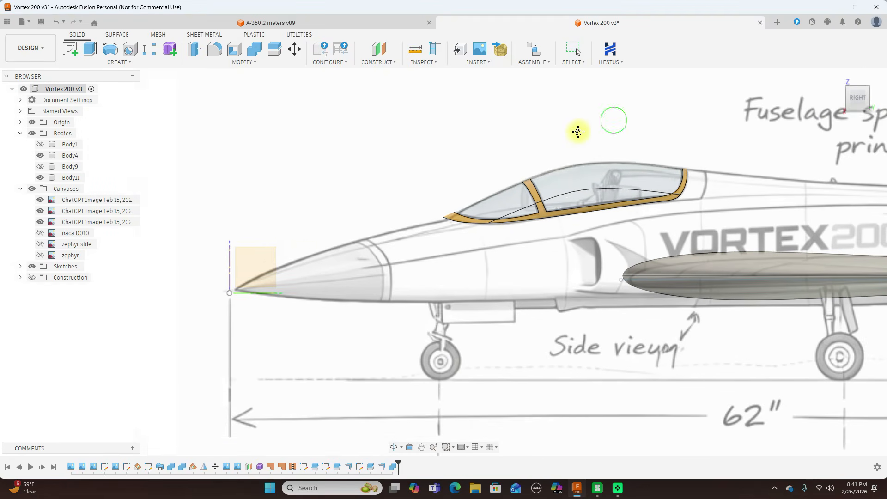
{"action": "left_click", "coordinate": [843, 102]}
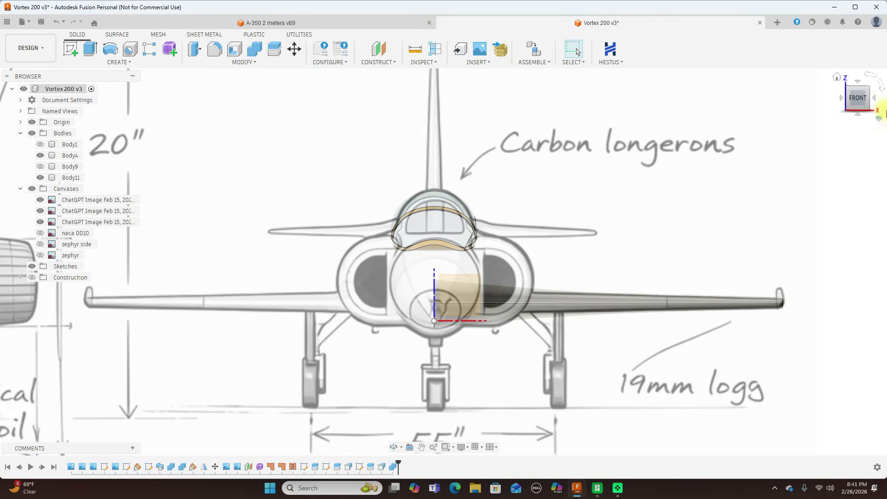
{"action": "left_click", "coordinate": [874, 99]}
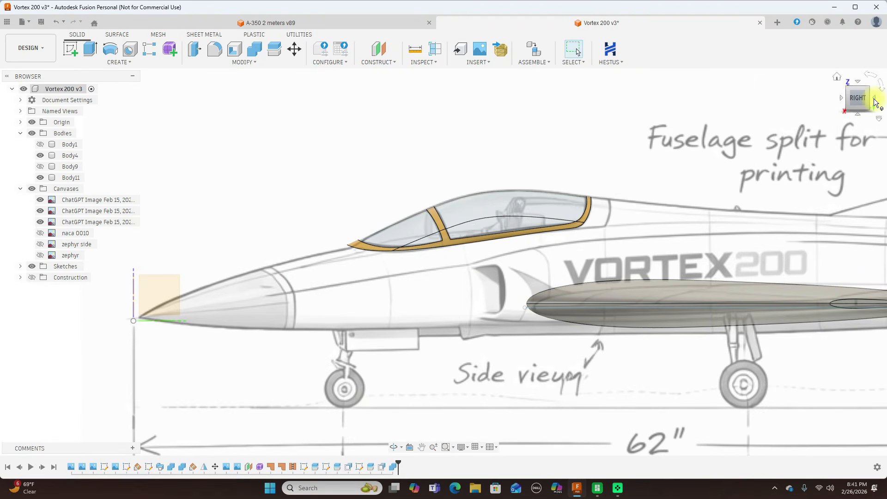
{"action": "scroll", "coordinate": [683, 212], "scroll_direction": "down", "scroll_amount": 4}
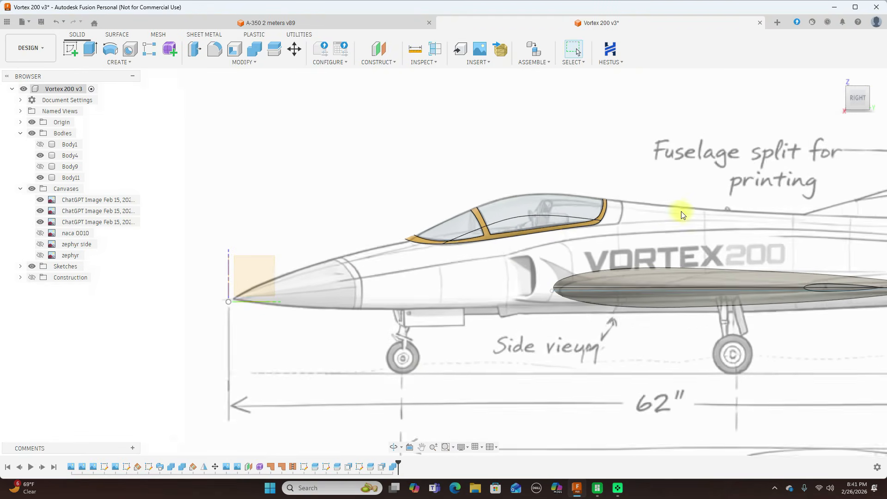
{"action": "middle_click_drag", "start_coordinate": [692, 141], "coordinate": [657, 172]}
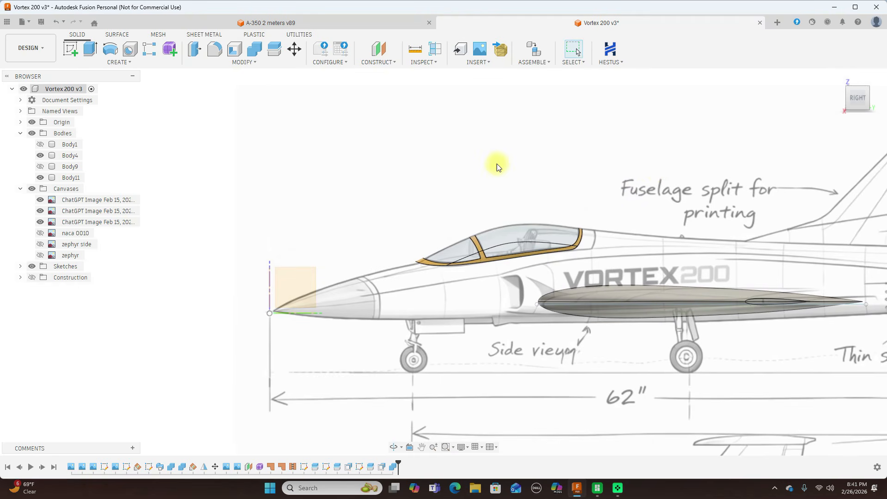
Hide the reference canvases, the wing body, sketches and origin, and display the canopy shaded without edges.
{"action": "left_click", "coordinate": [31, 189]}
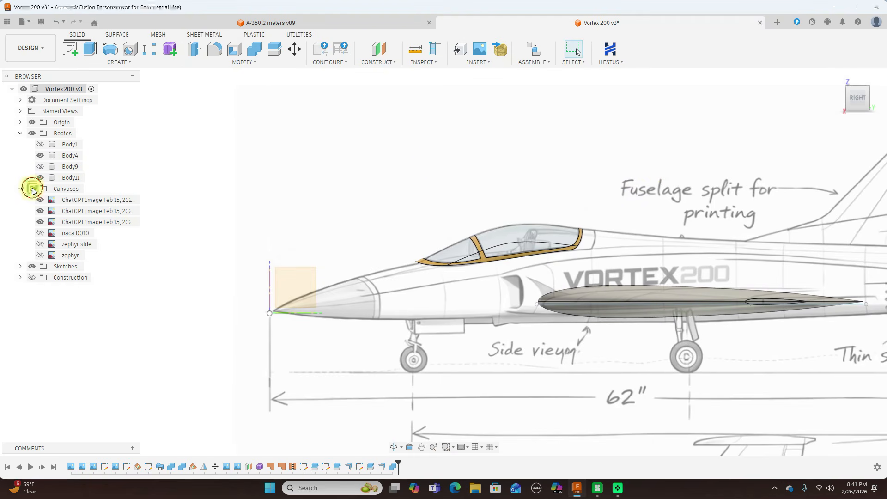
{"action": "scroll", "coordinate": [698, 210], "scroll_direction": "up", "scroll_amount": 2}
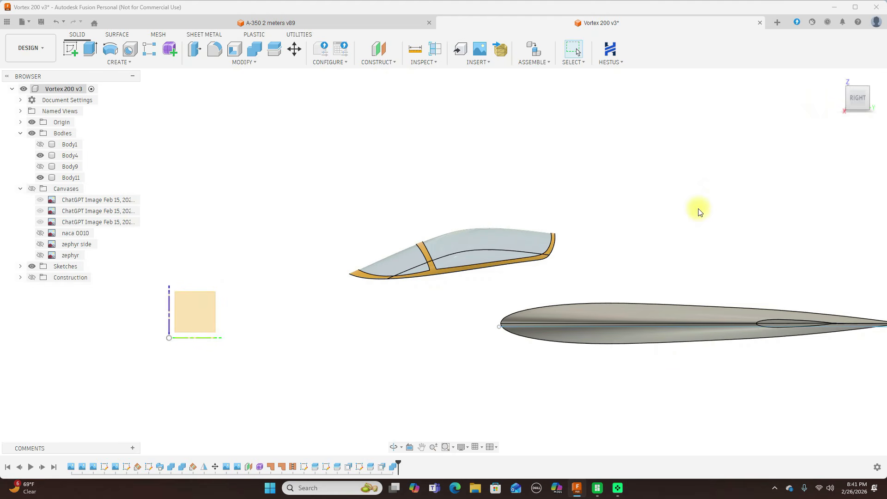
{"action": "left_click", "coordinate": [40, 155]}
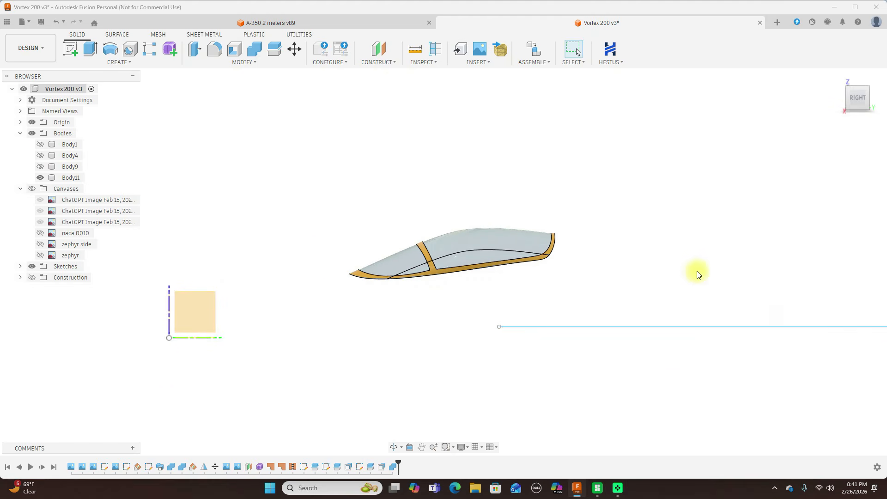
{"action": "left_click", "coordinate": [31, 266]}
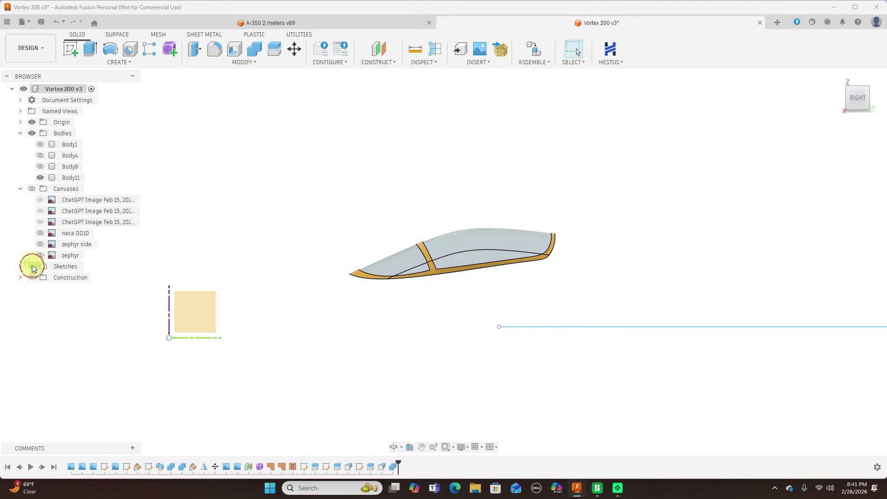
{"action": "left_click", "coordinate": [32, 122]}
{"action": "scroll", "coordinate": [486, 139], "scroll_direction": "up", "scroll_amount": 1}
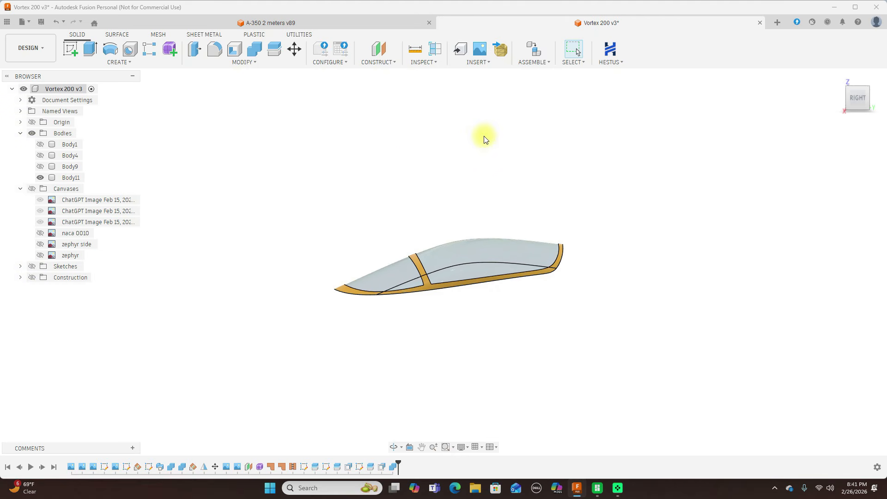
{"action": "key", "text": "ctrl+4"}
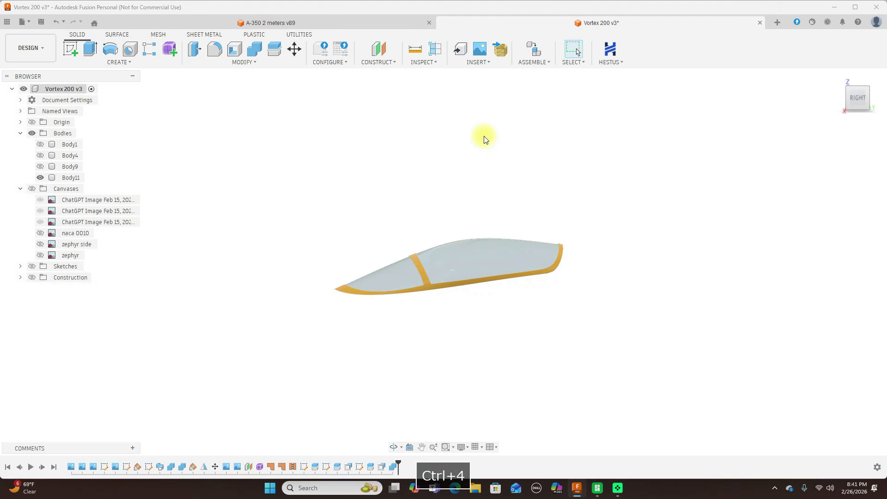
Examine the isolated canopy's glass and yellow frame up close from the right side and several oblique angles.
{"action": "scroll", "coordinate": [546, 251], "scroll_direction": "up", "scroll_amount": 3}
{"action": "middle_click_drag", "start_coordinate": [389, 144], "coordinate": [555, 110]}
{"action": "scroll", "coordinate": [447, 144], "scroll_direction": "up", "scroll_amount": 3}
{"action": "middle_click_drag", "start_coordinate": [507, 156], "coordinate": [443, 83]}
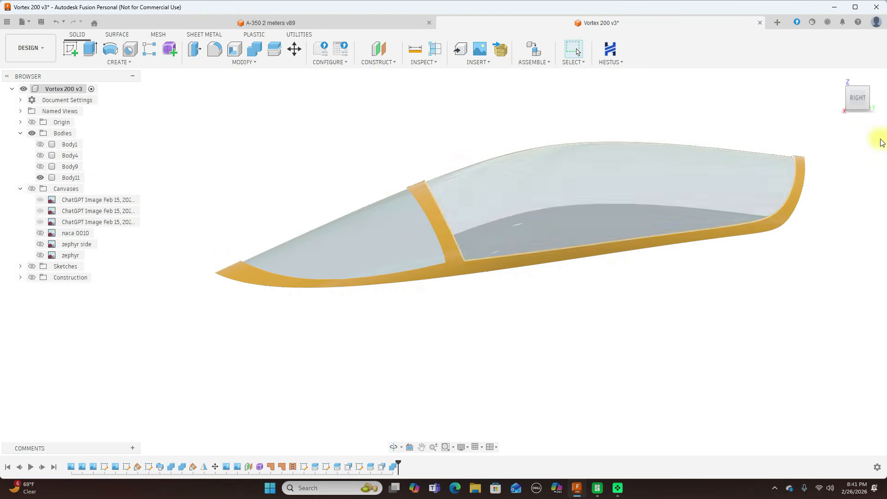
{"action": "left_click", "coordinate": [850, 99]}
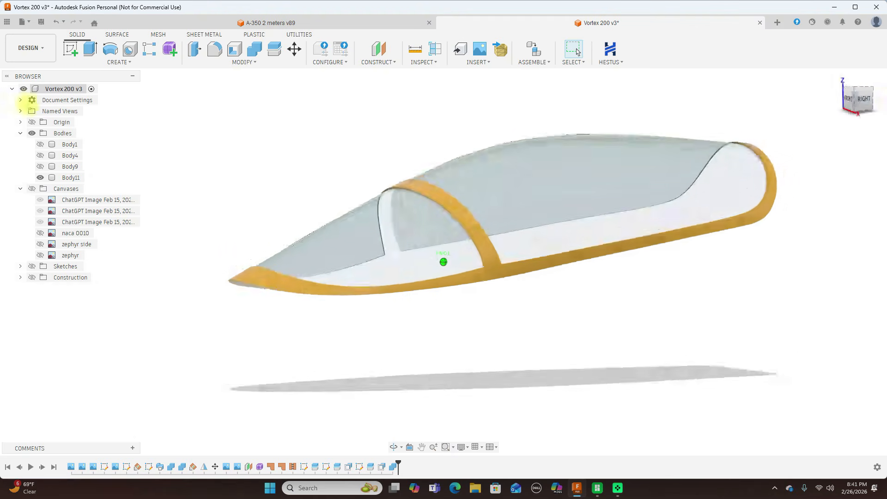
{"action": "middle_click_drag", "start_coordinate": [117, 106], "coordinate": [822, 85], "text": "shift"}
{"action": "left_click", "coordinate": [853, 99]}
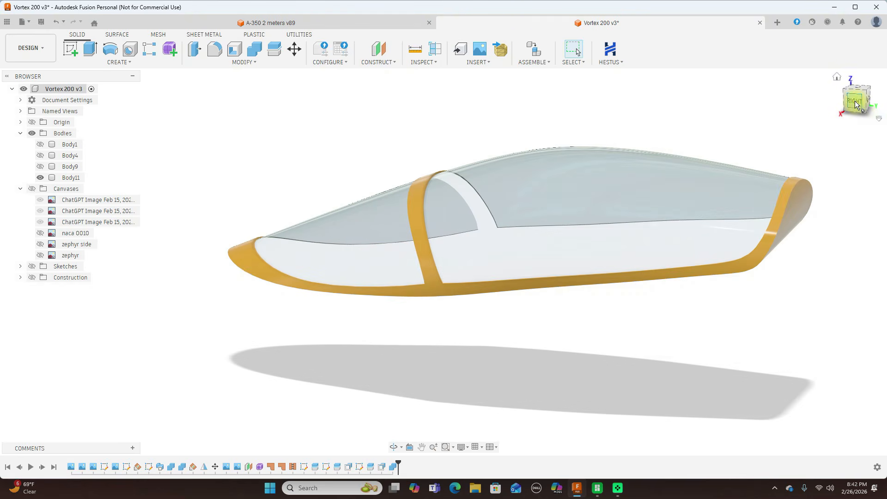
{"action": "left_click", "coordinate": [855, 100]}
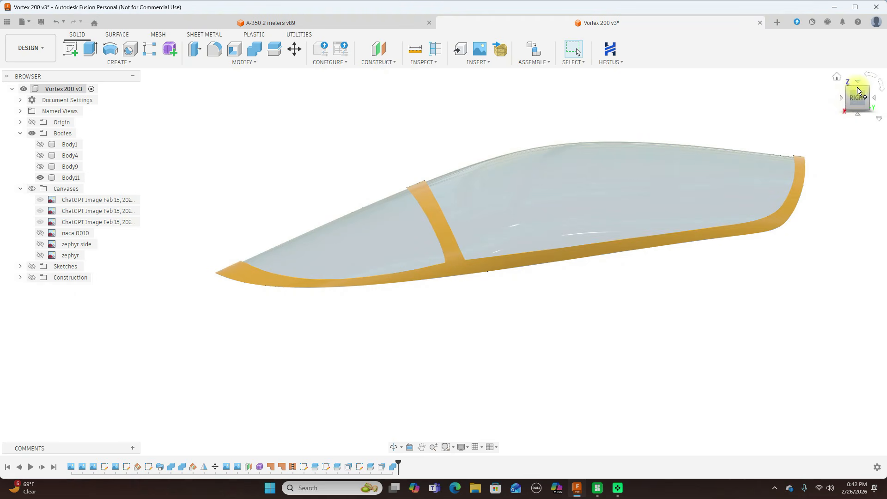